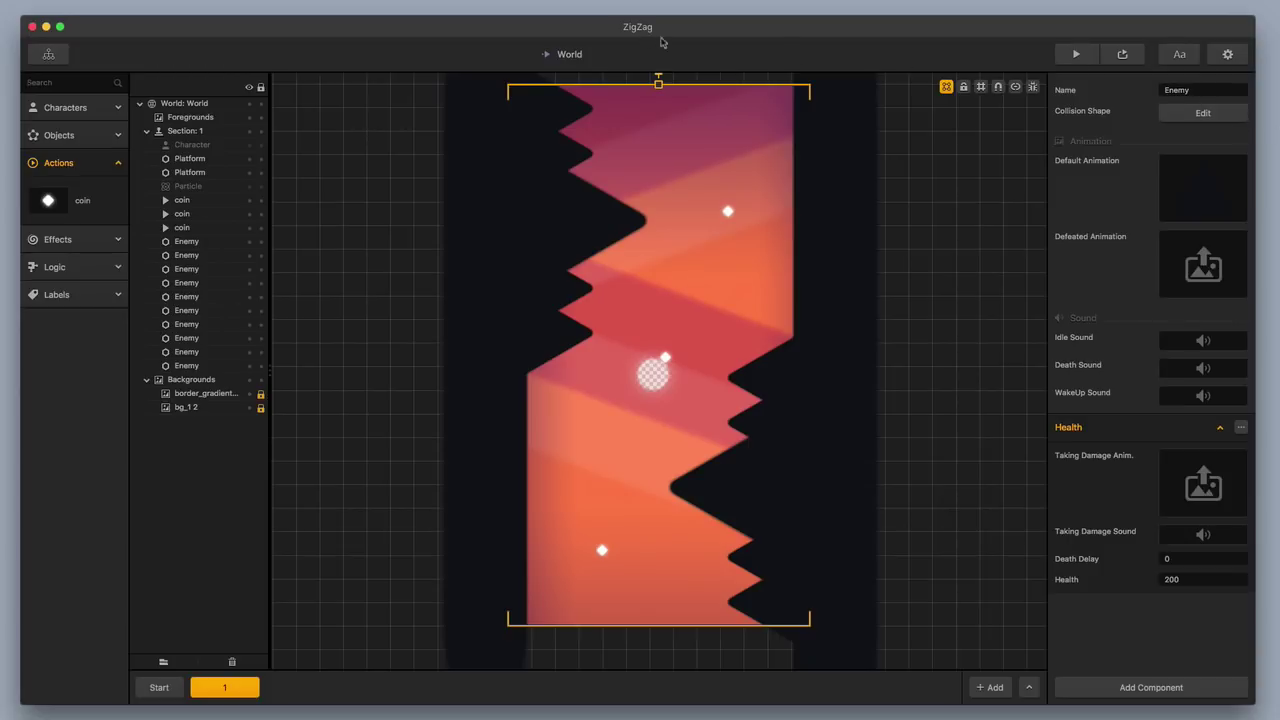
# Preview the ZigZag game and play through it, switching the ball's direction repeatedly to watch its particle effects.
pyautogui.click(1077, 53)
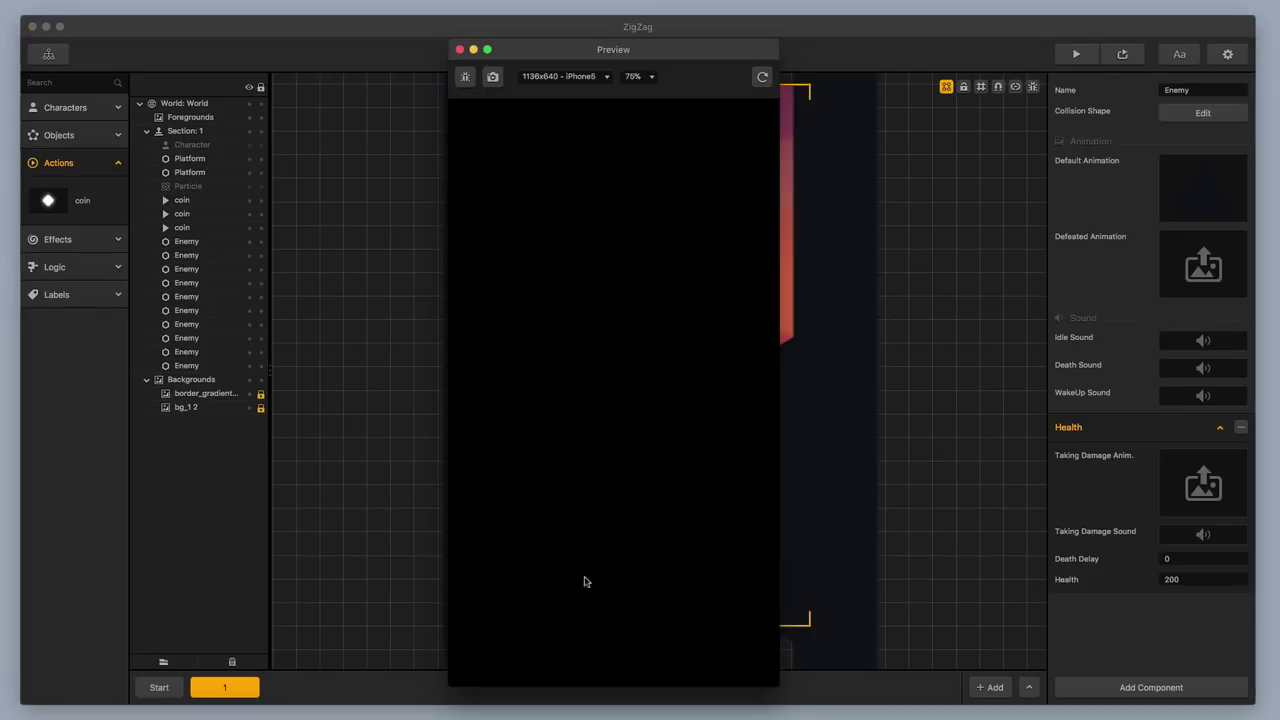
pyautogui.click(631, 563)
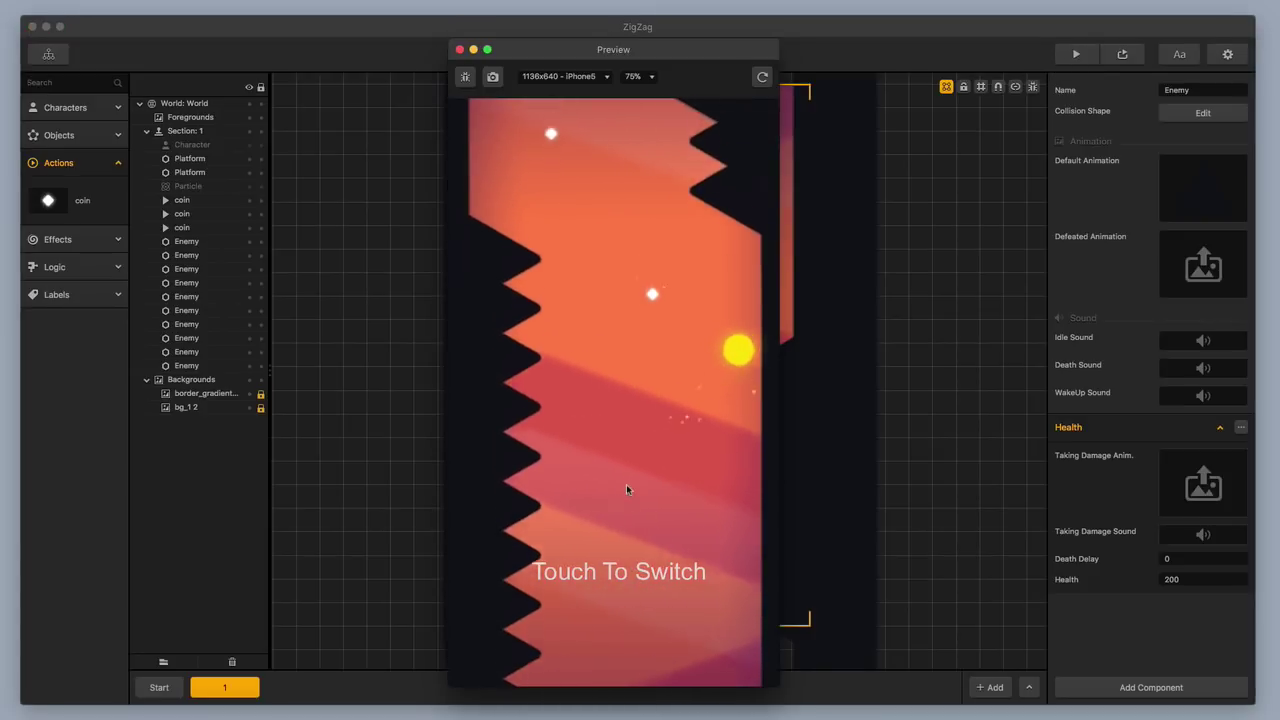
pyautogui.click(626, 484)
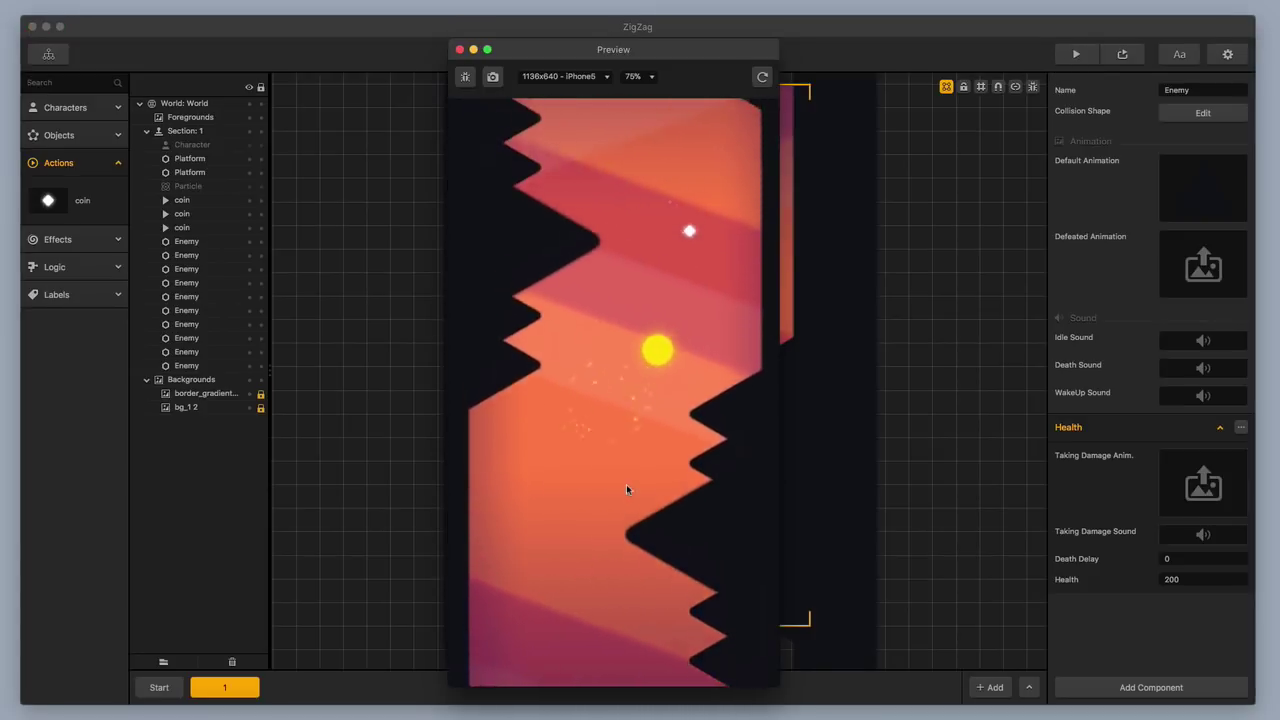
pyautogui.click(626, 484)
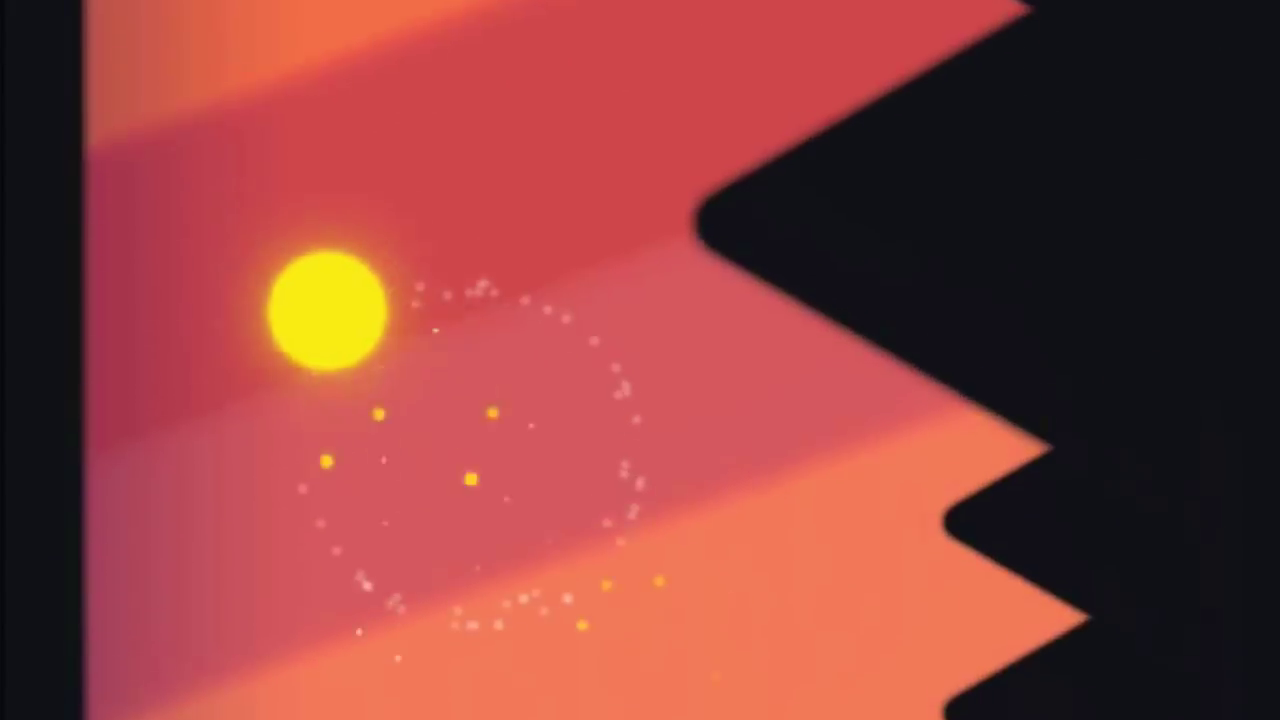
pyautogui.click(626, 484)
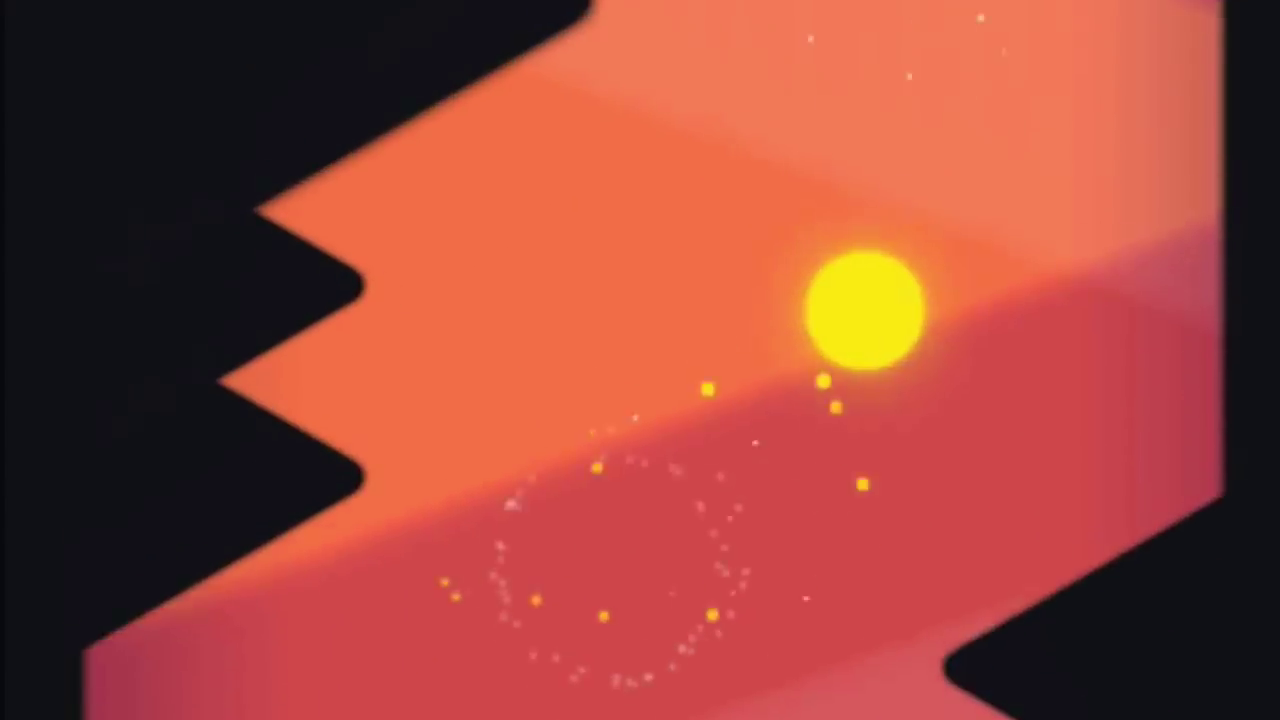
pyautogui.click(626, 484)
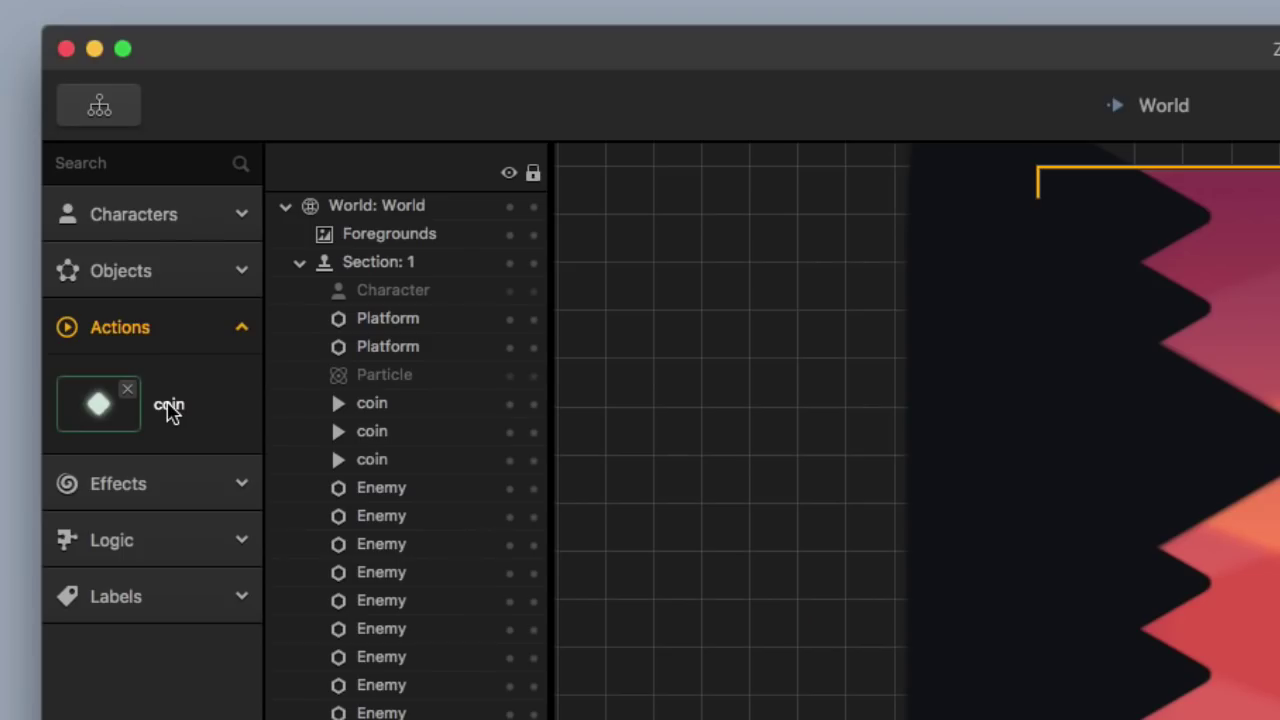
# Open the emitters of the Particle in the coin action's default animation and select the emitter.
pyautogui.click(84, 199)
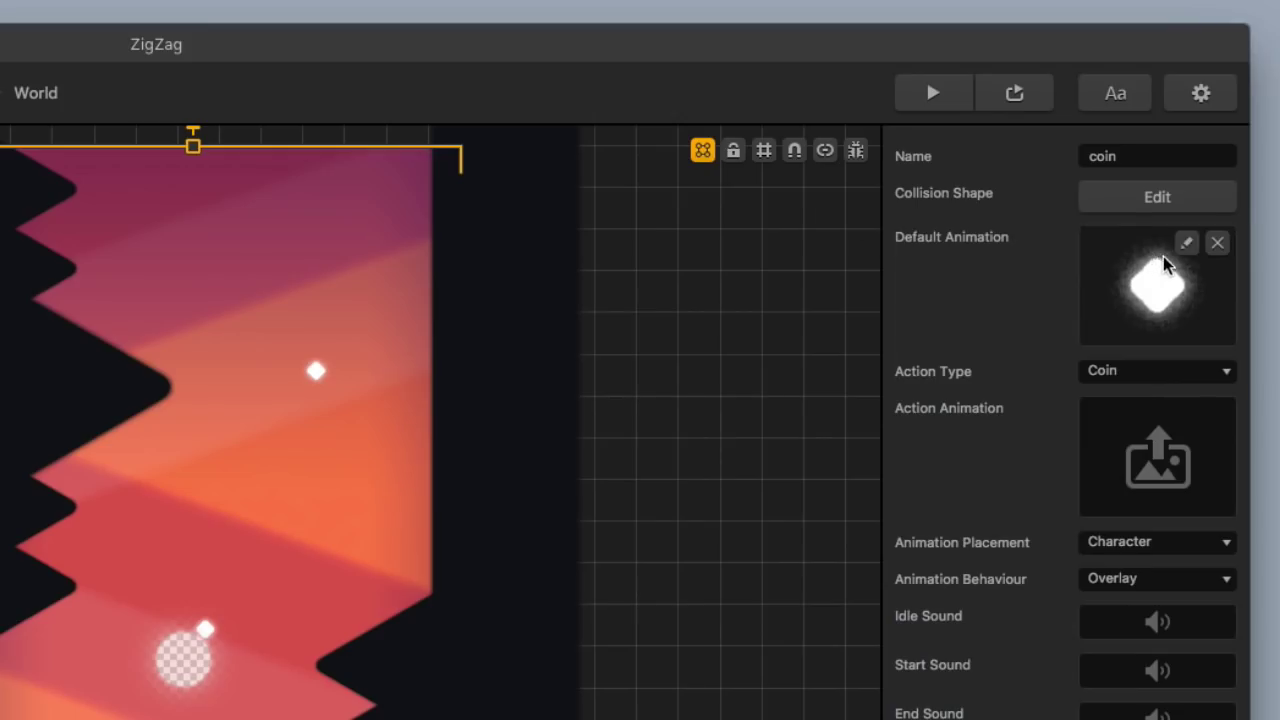
pyautogui.click(1186, 243)
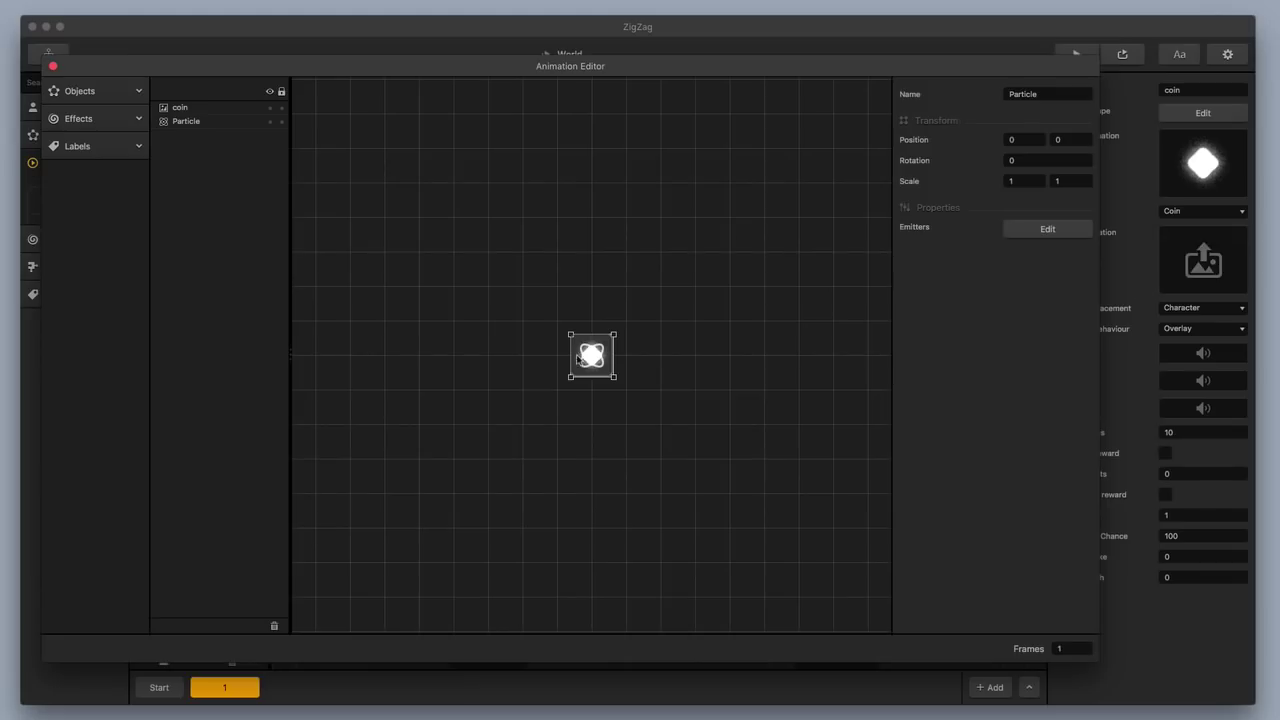
pyautogui.click(246, 122)
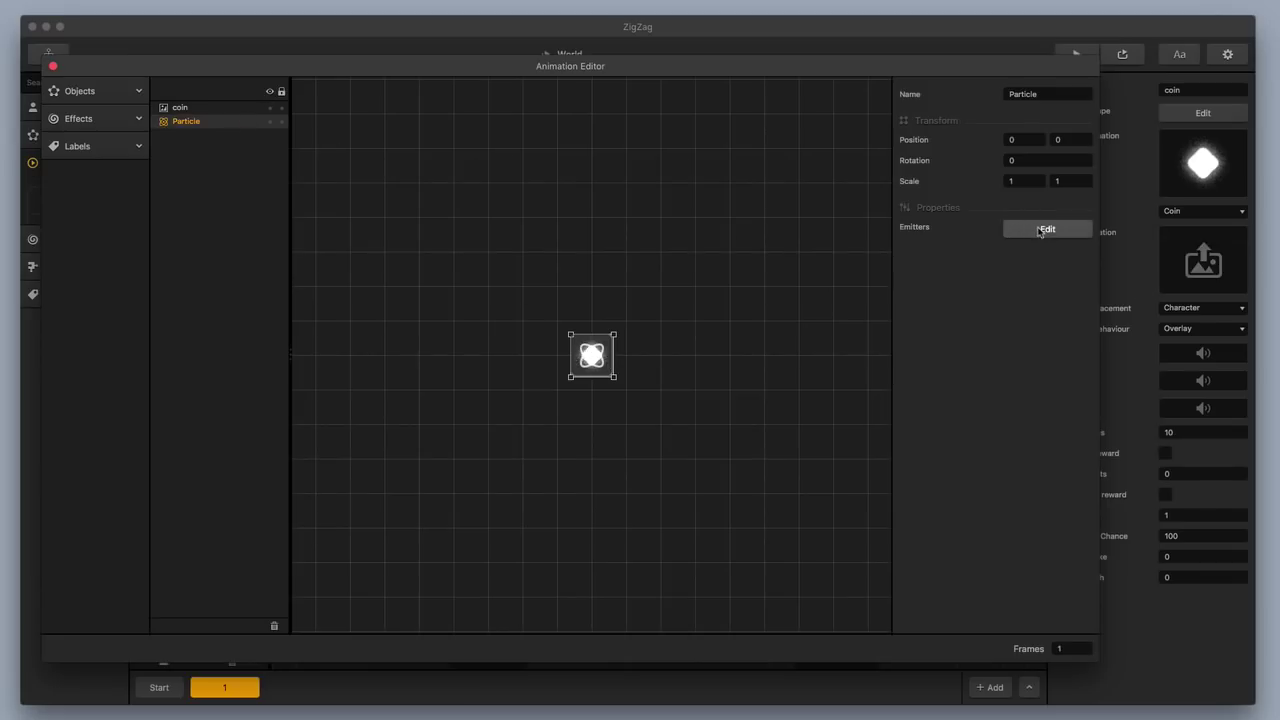
pyautogui.click(1040, 231)
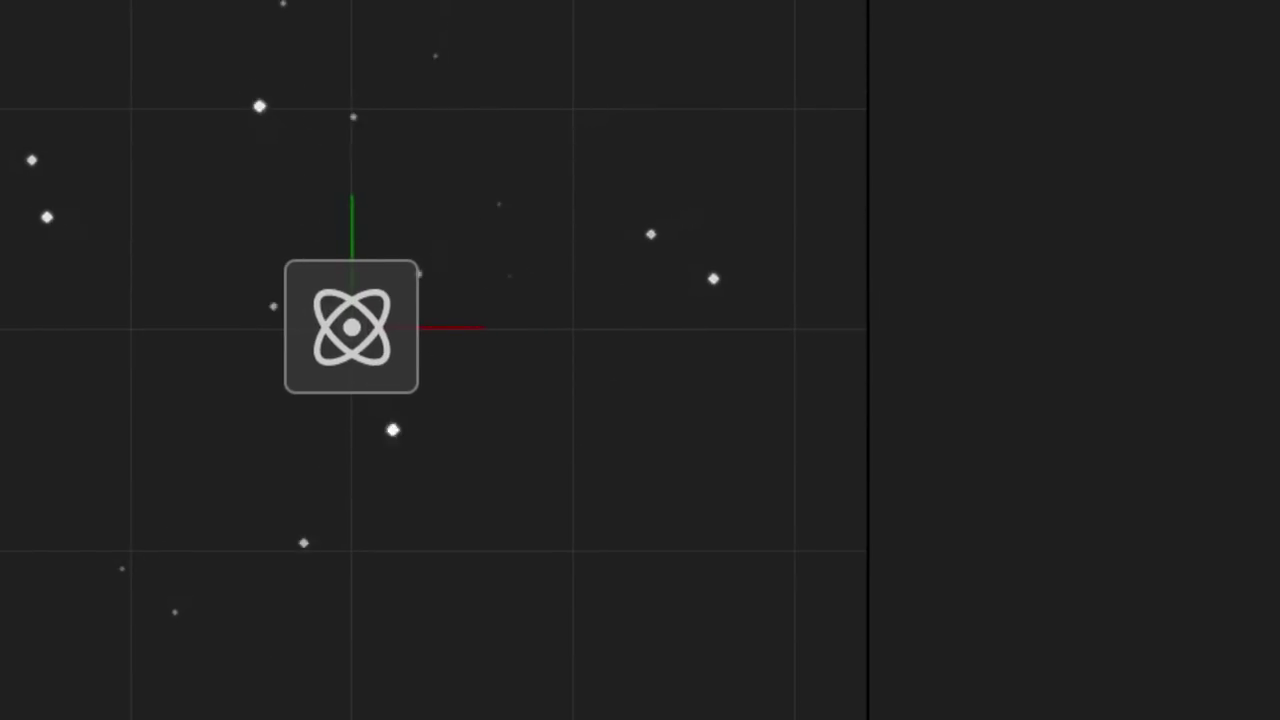
pyautogui.scroll(-5, 563, 574)
pyautogui.click(467, 457)
# Examine the coin emitter's texture, size, radial acceleration, speed and life properties, and close both editors.
pyautogui.moveTo(1183, 112)
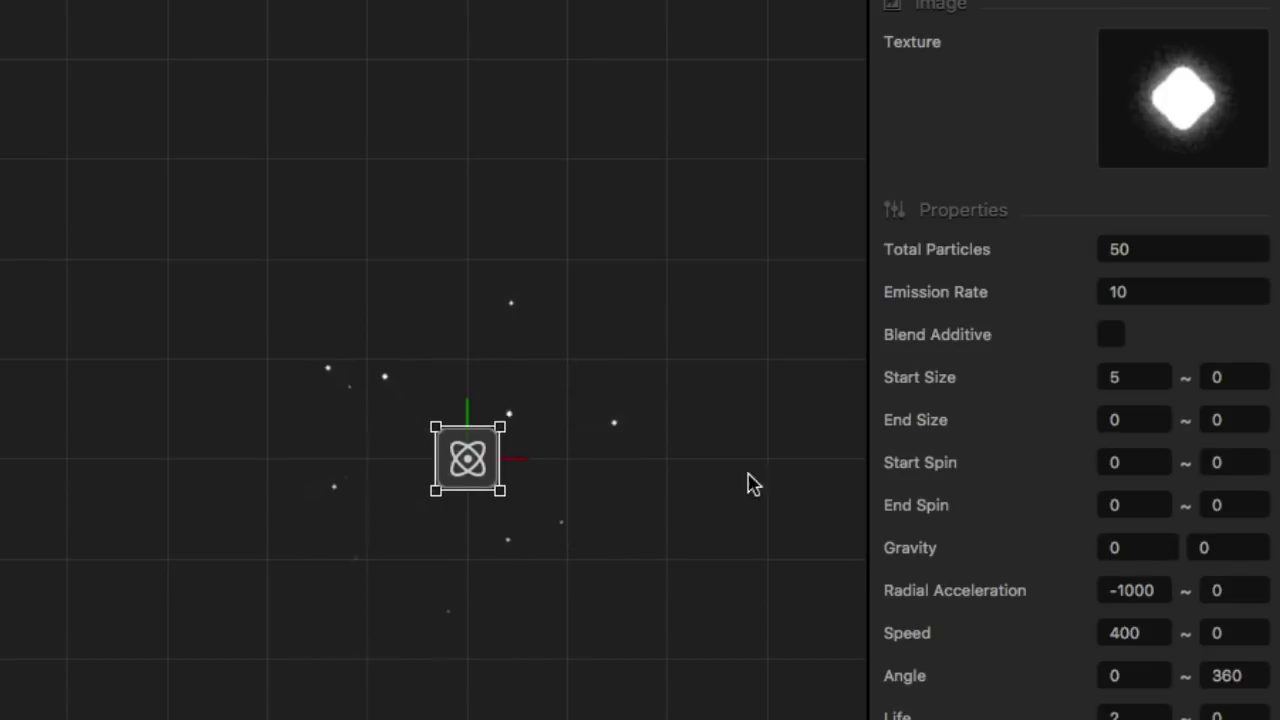
pyautogui.scroll(-1, 1145, 485)
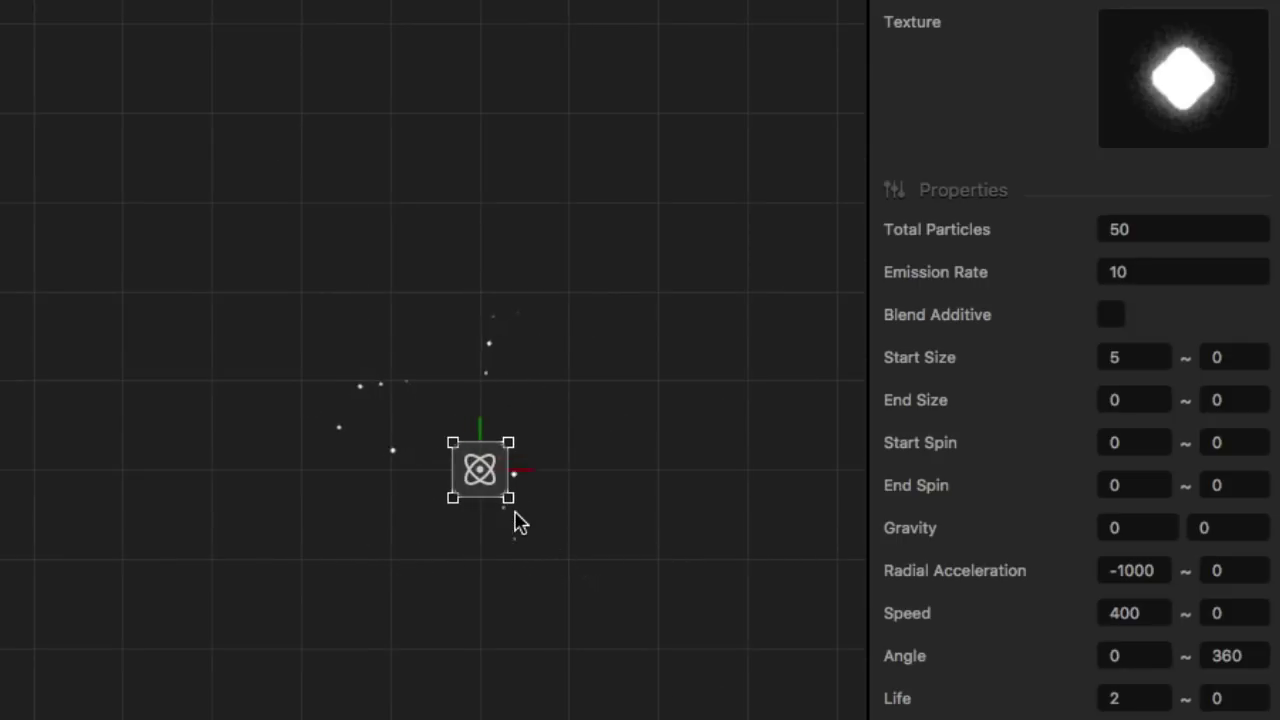
pyautogui.scroll(5, 518, 520)
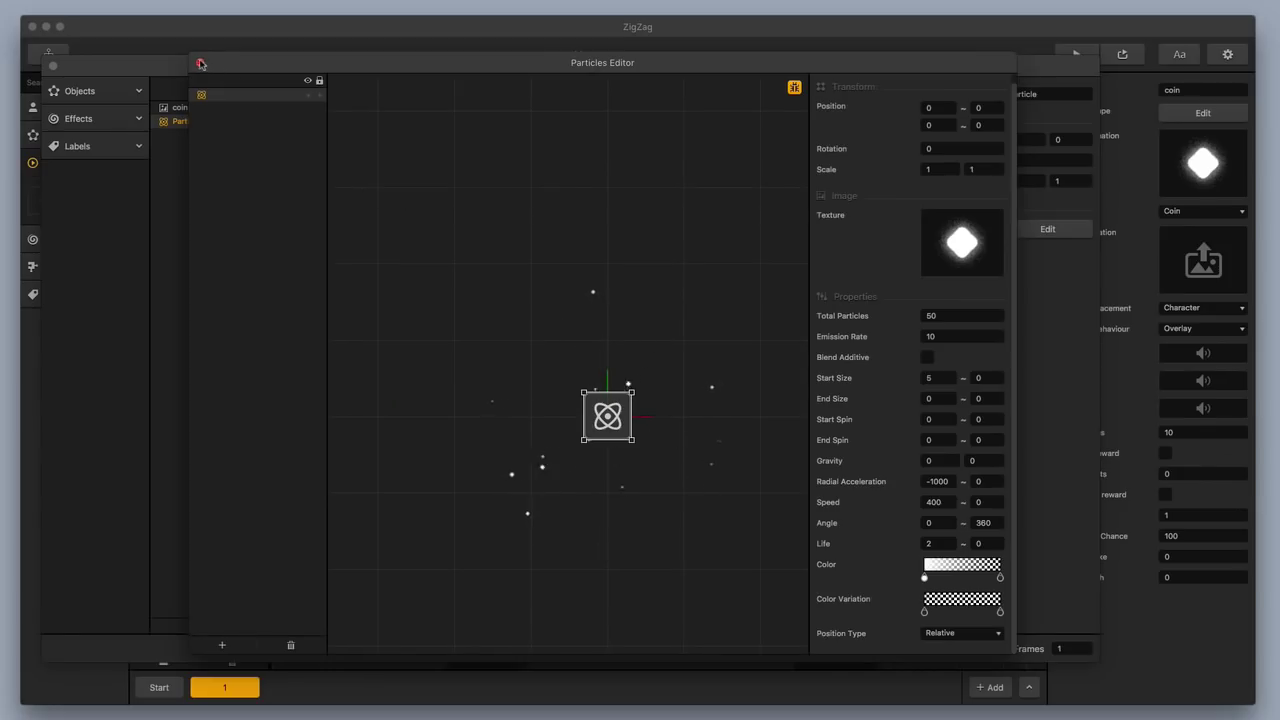
pyautogui.click(200, 64)
pyautogui.click(54, 67)
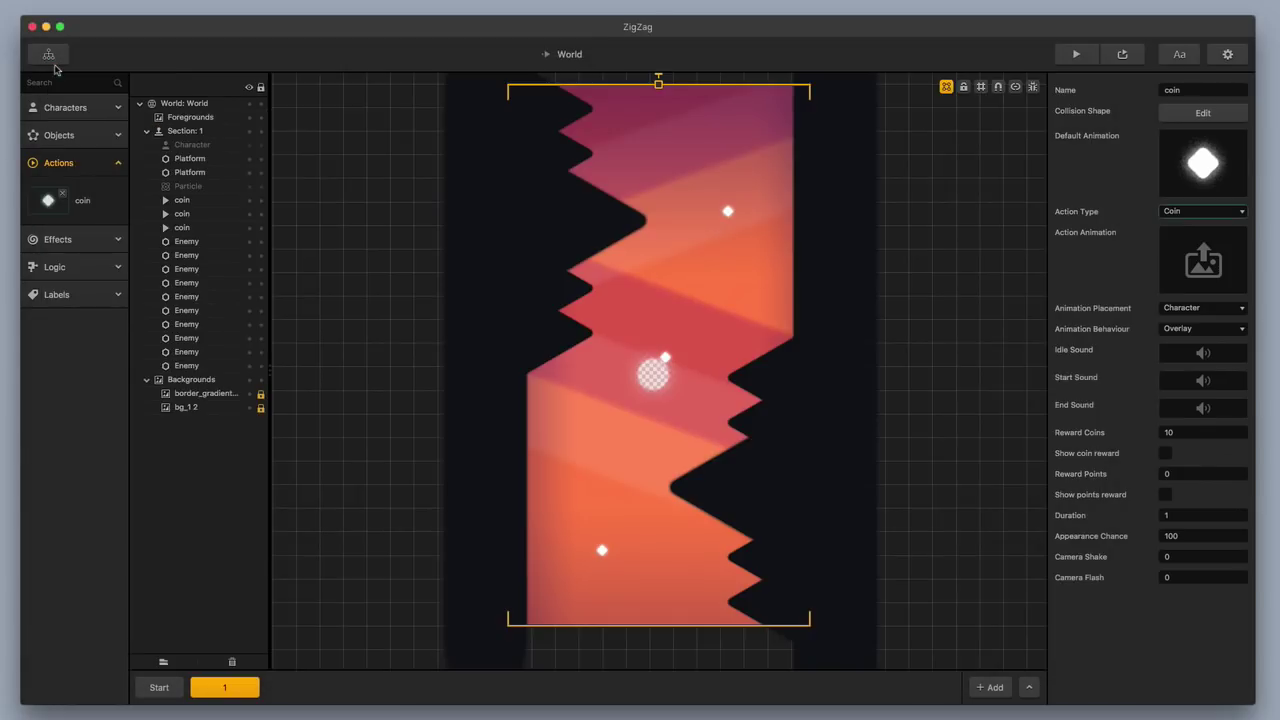
# Inspect the Character's default animation for its contents and close the animation editor.
pyautogui.click(83, 116)
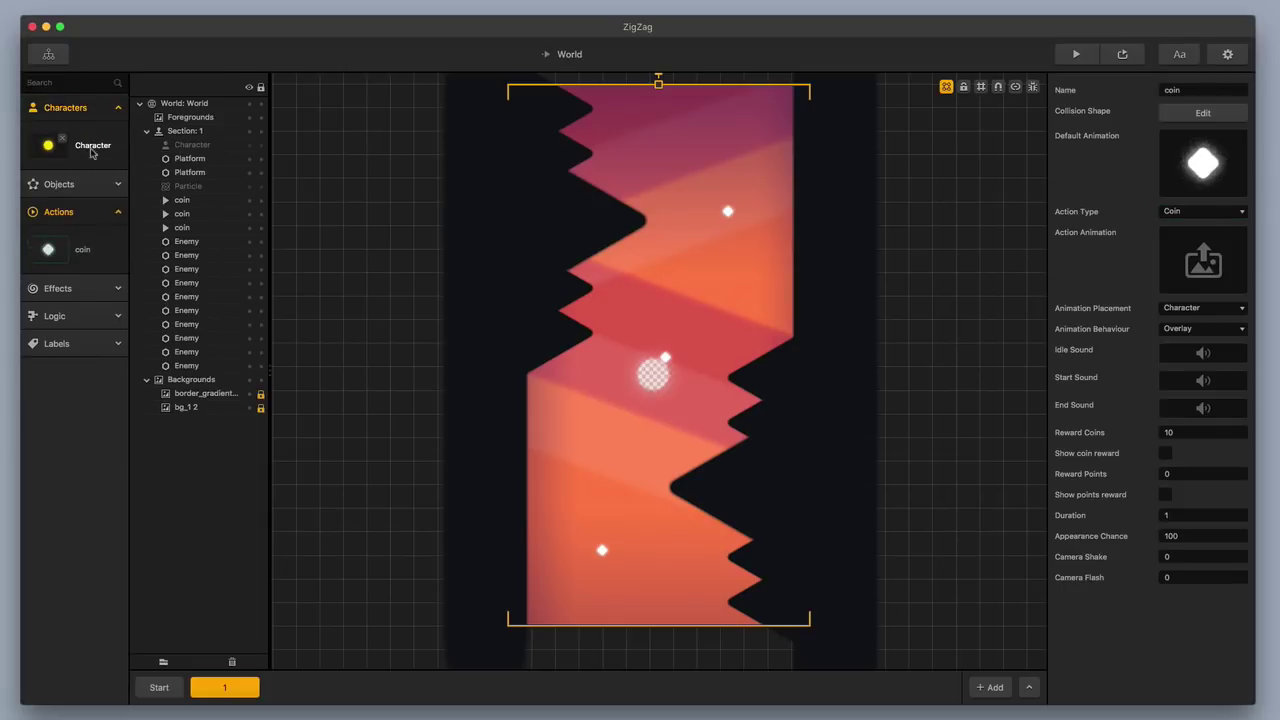
pyautogui.click(98, 150)
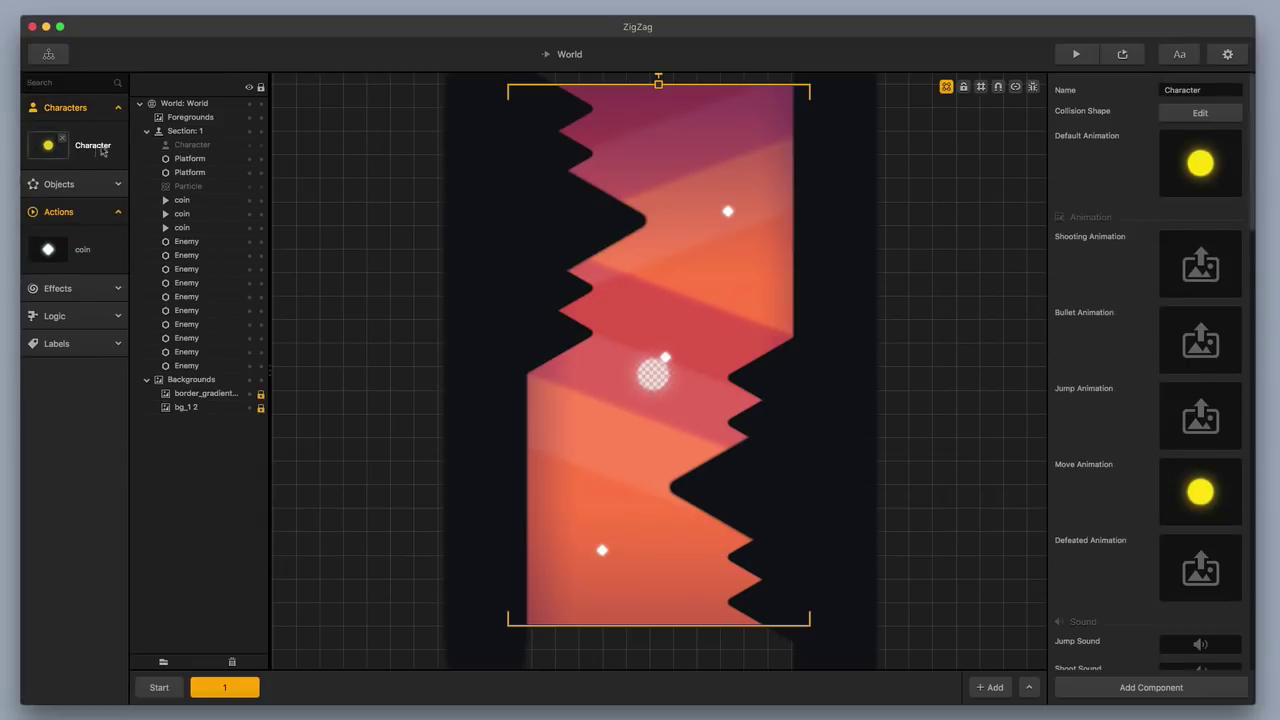
pyautogui.click(1215, 141)
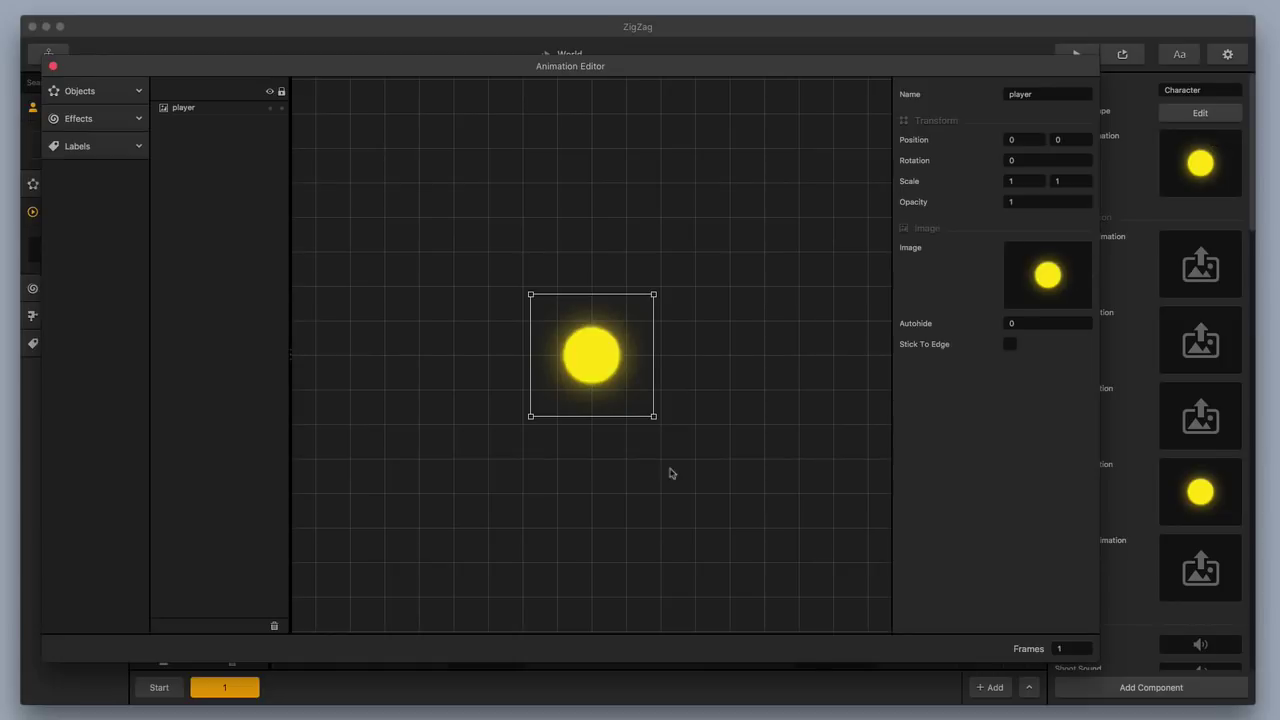
pyautogui.click(226, 110)
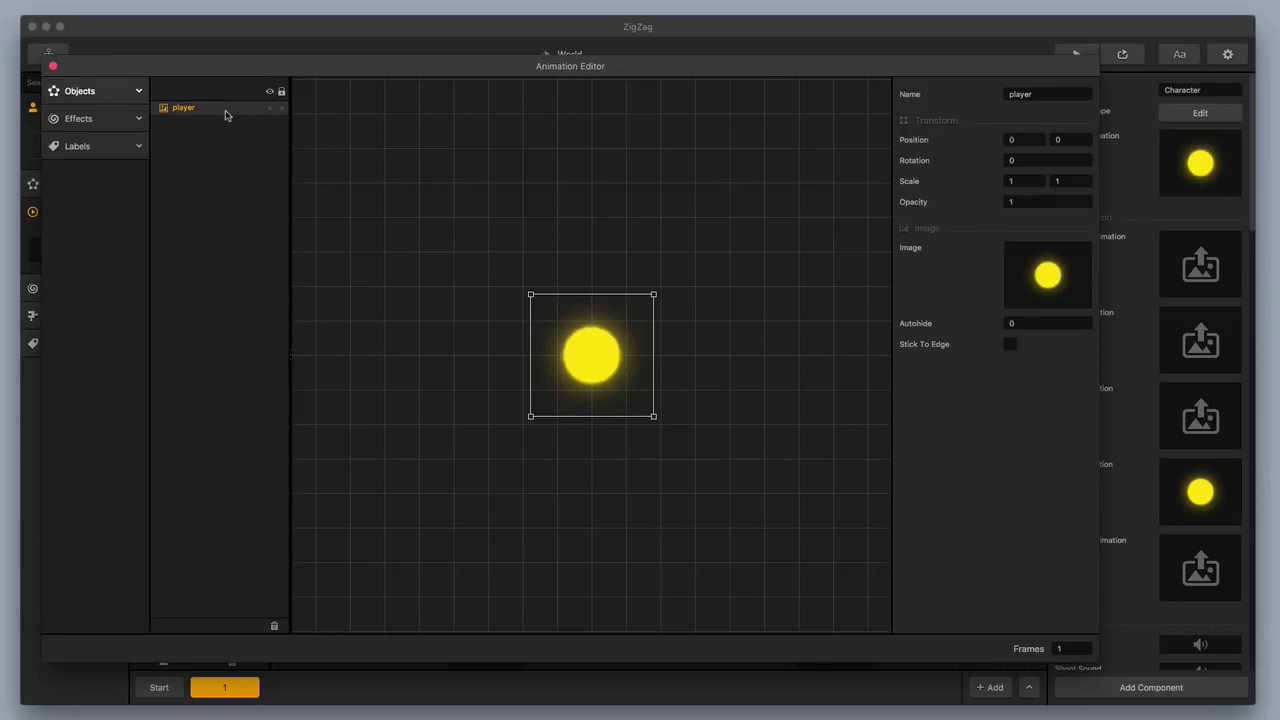
pyautogui.click(53, 67)
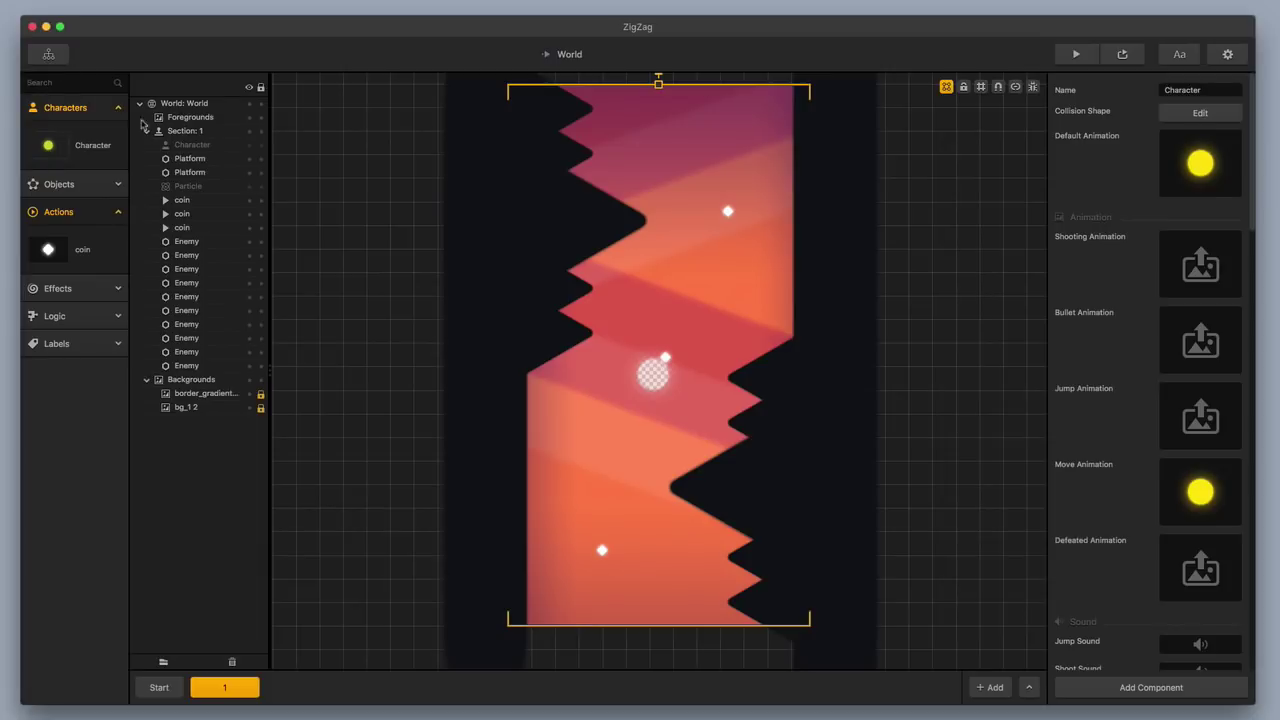
# Switch to the Start section and select the particle object located behind the character.
pyautogui.click(198, 187)
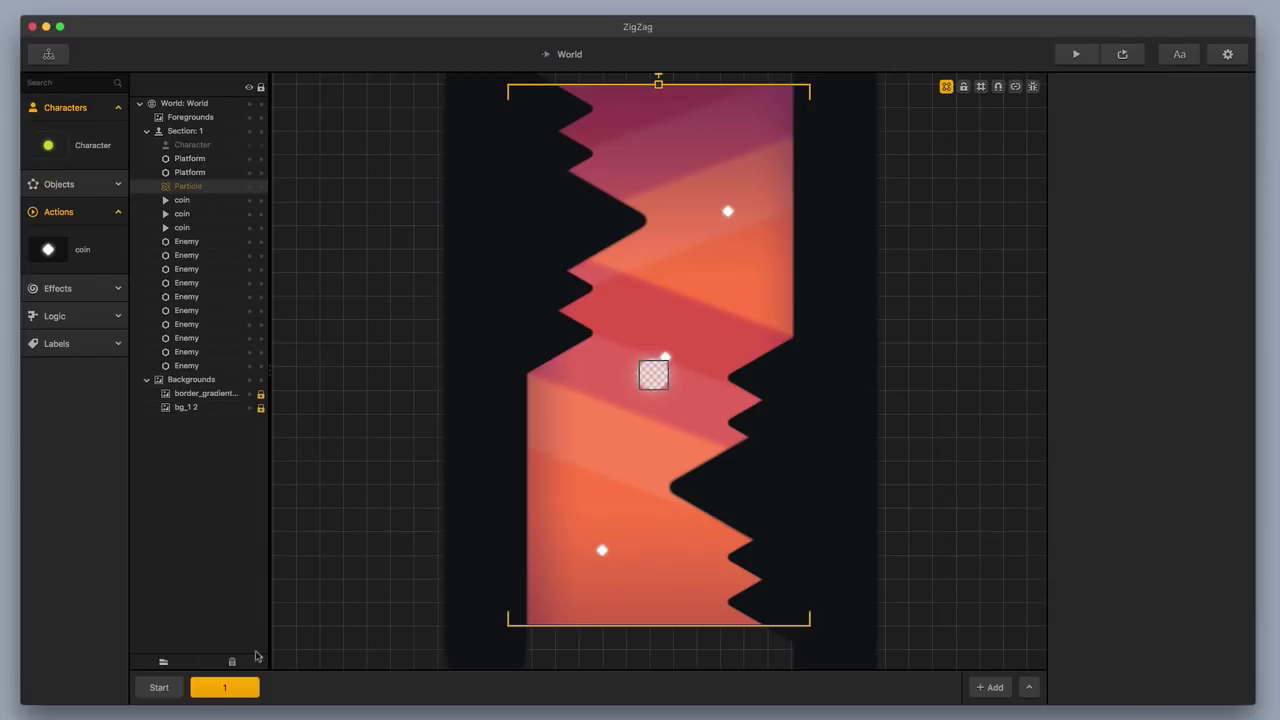
pyautogui.click(178, 684)
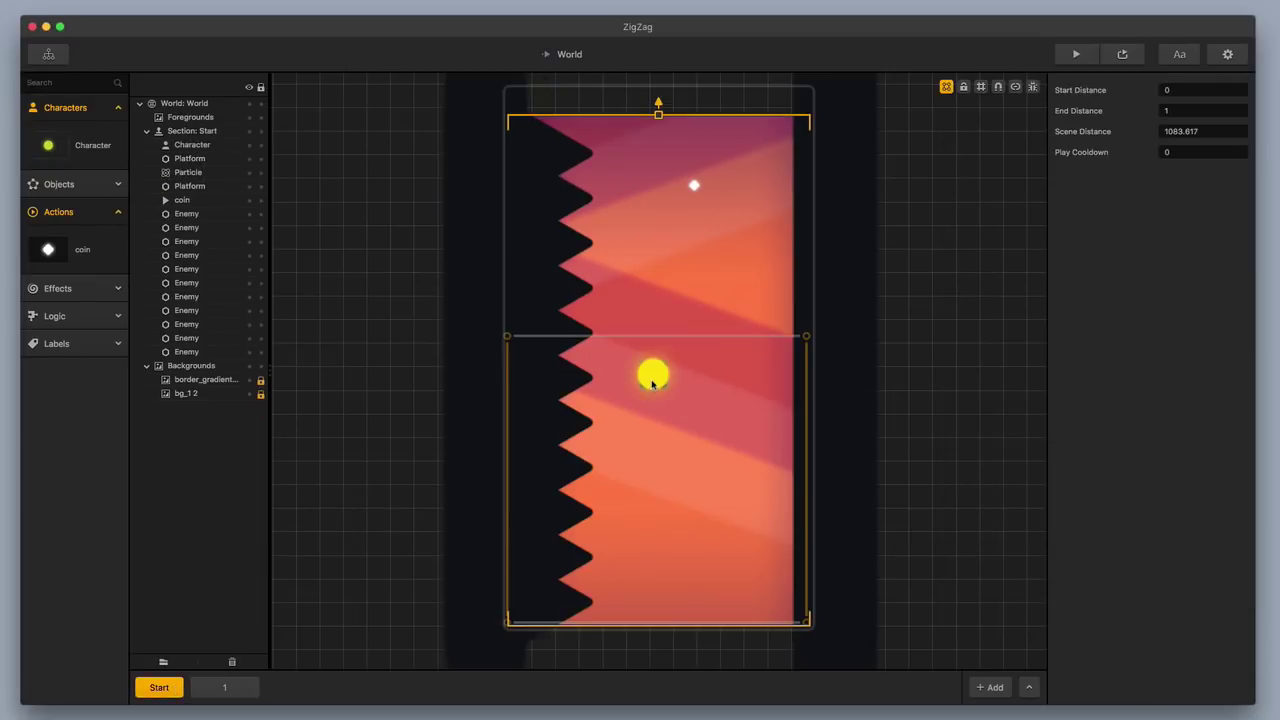
pyautogui.scroll(3, 652, 384)
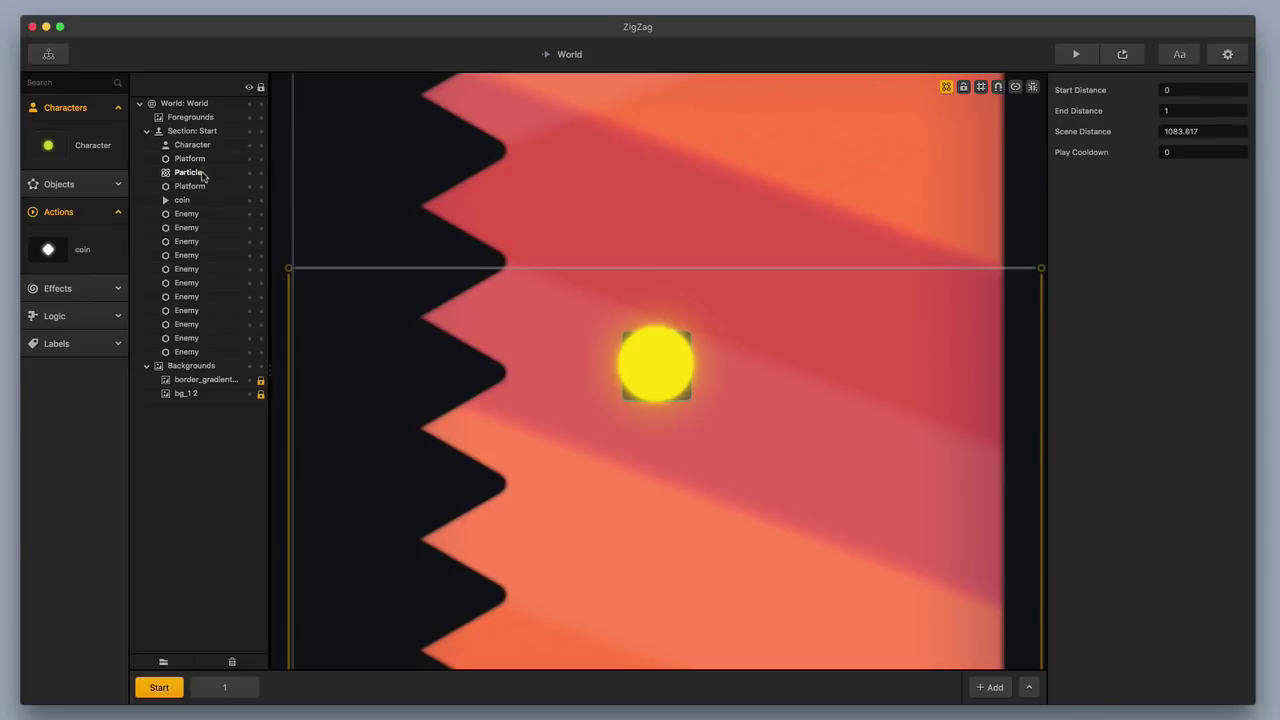
pyautogui.click(656, 365)
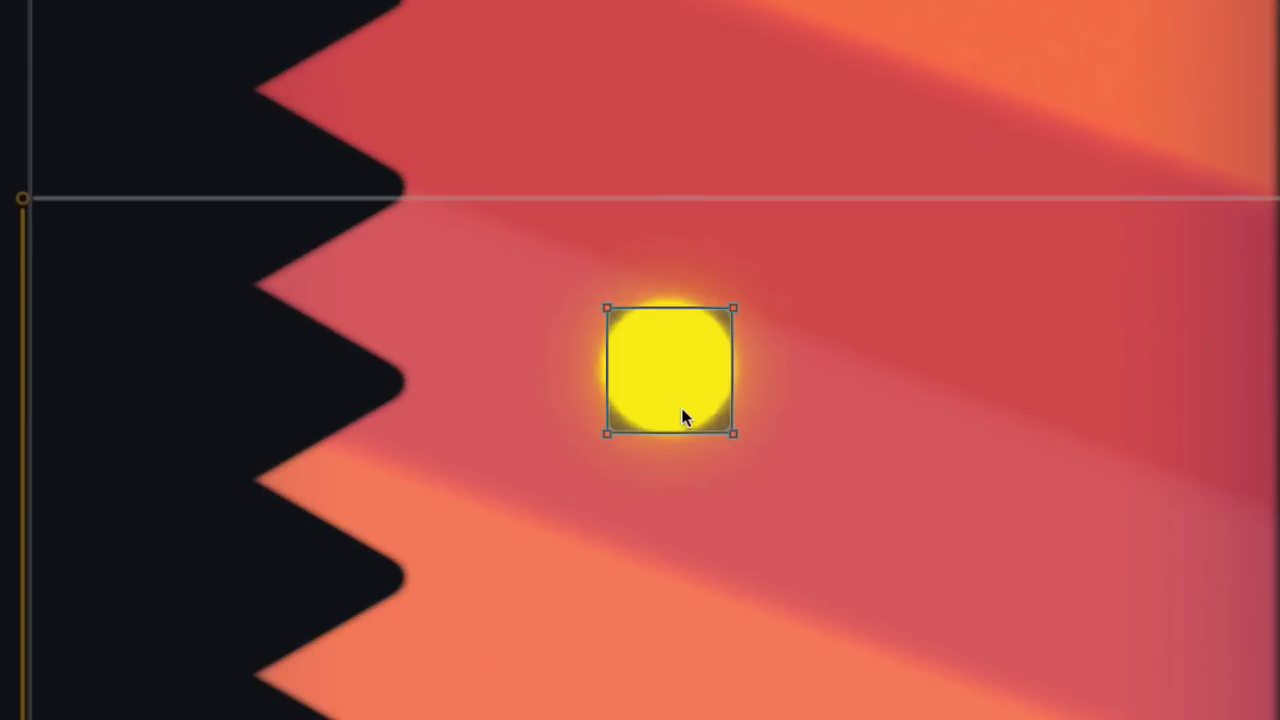
pyautogui.scroll(-2, 683, 418)
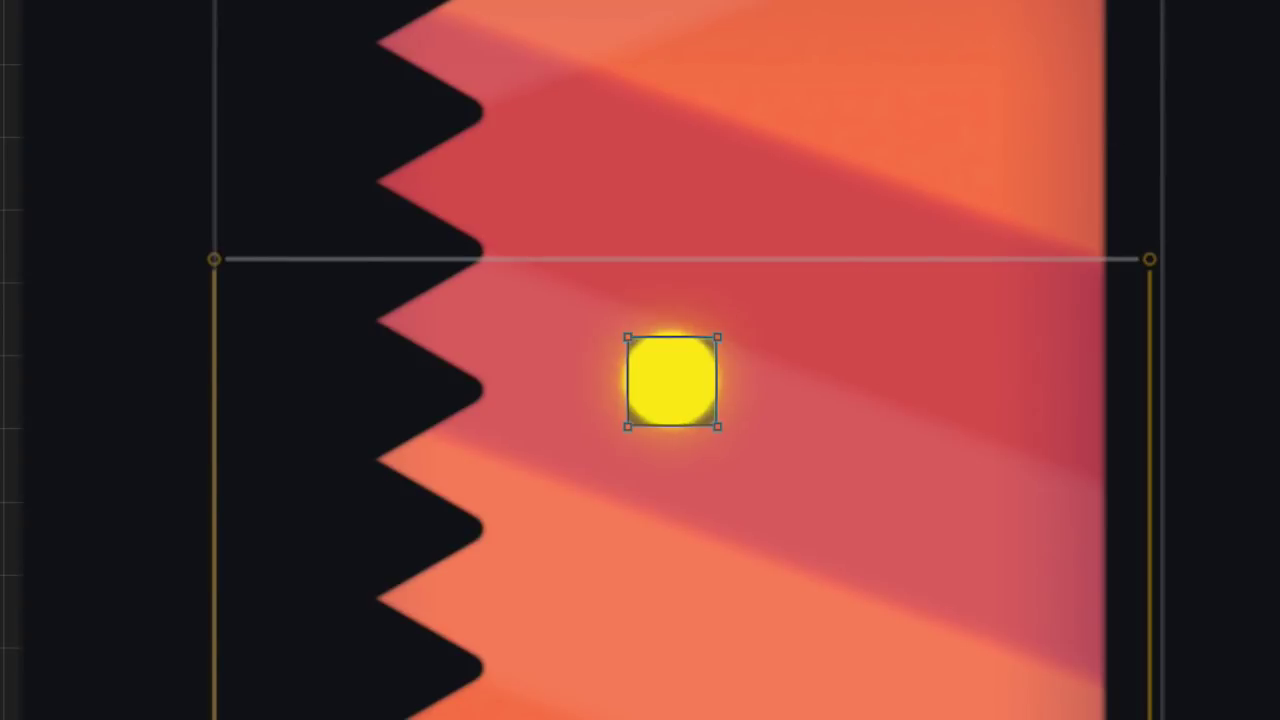
# Show the object connections, move the character aside to expose its link to the particle, and undo the move.
pyautogui.press('w')
pyautogui.scroll(5, 670, 392)
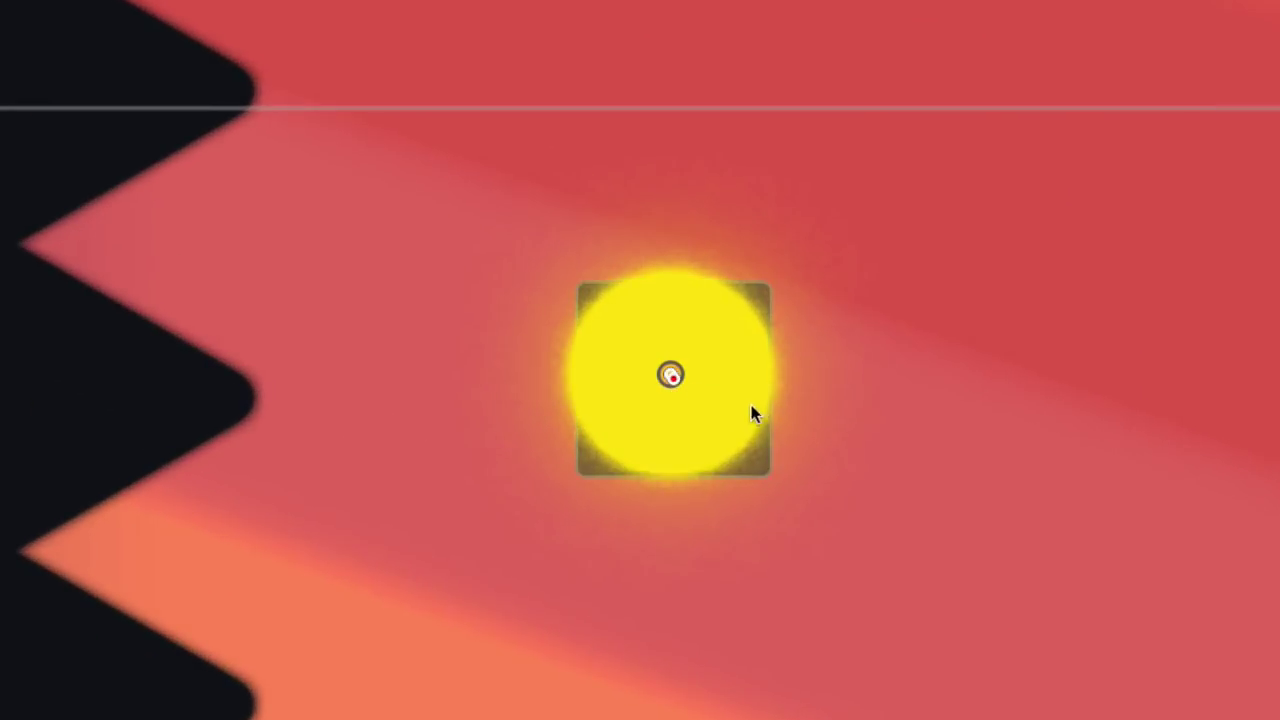
pyautogui.moveTo(751, 420); pyautogui.dragTo(971, 426)
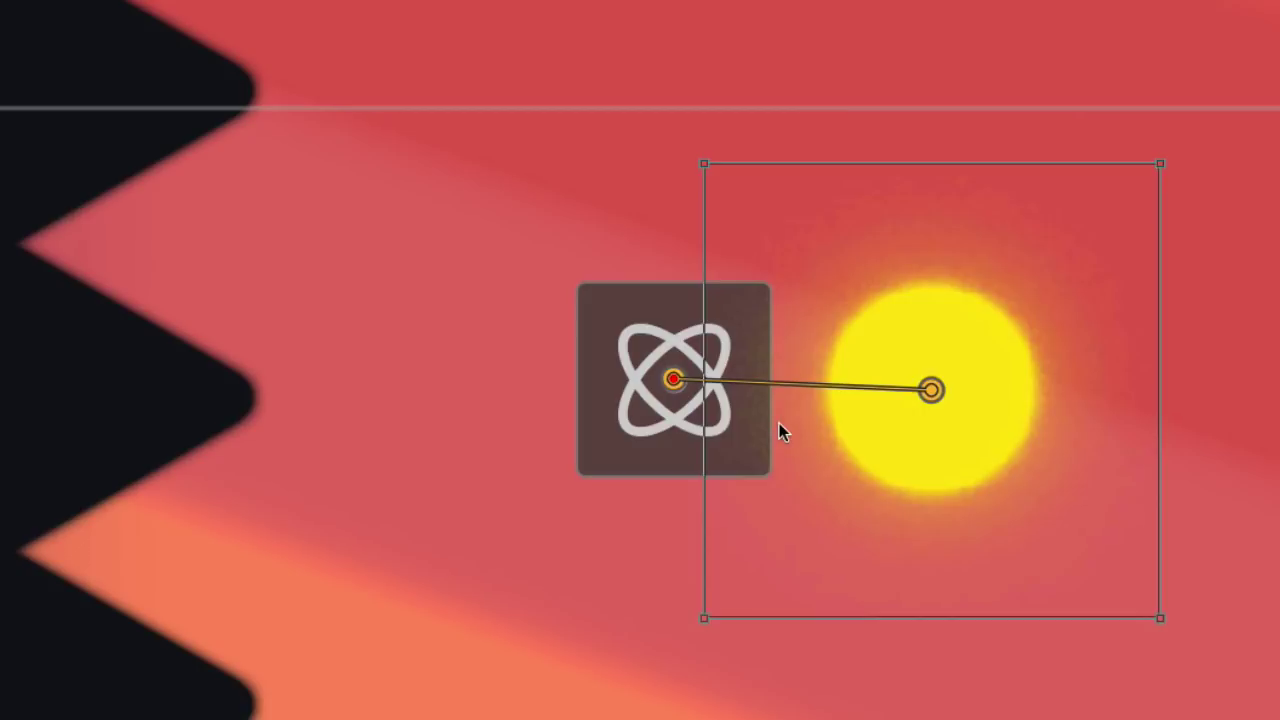
pyautogui.hotkey('ctrl', 'z')
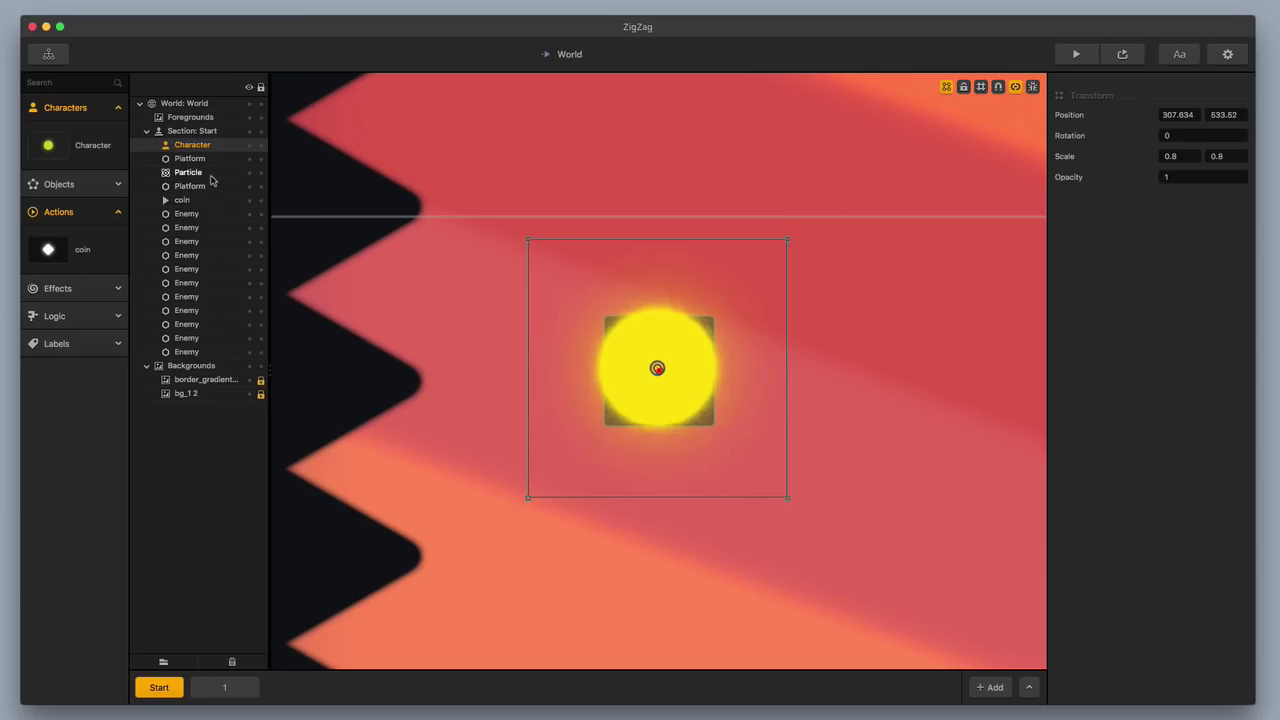
# Open the emitters of the Start section's particle and examine its emitter's radial acceleration and speed settings.
pyautogui.click(210, 176)
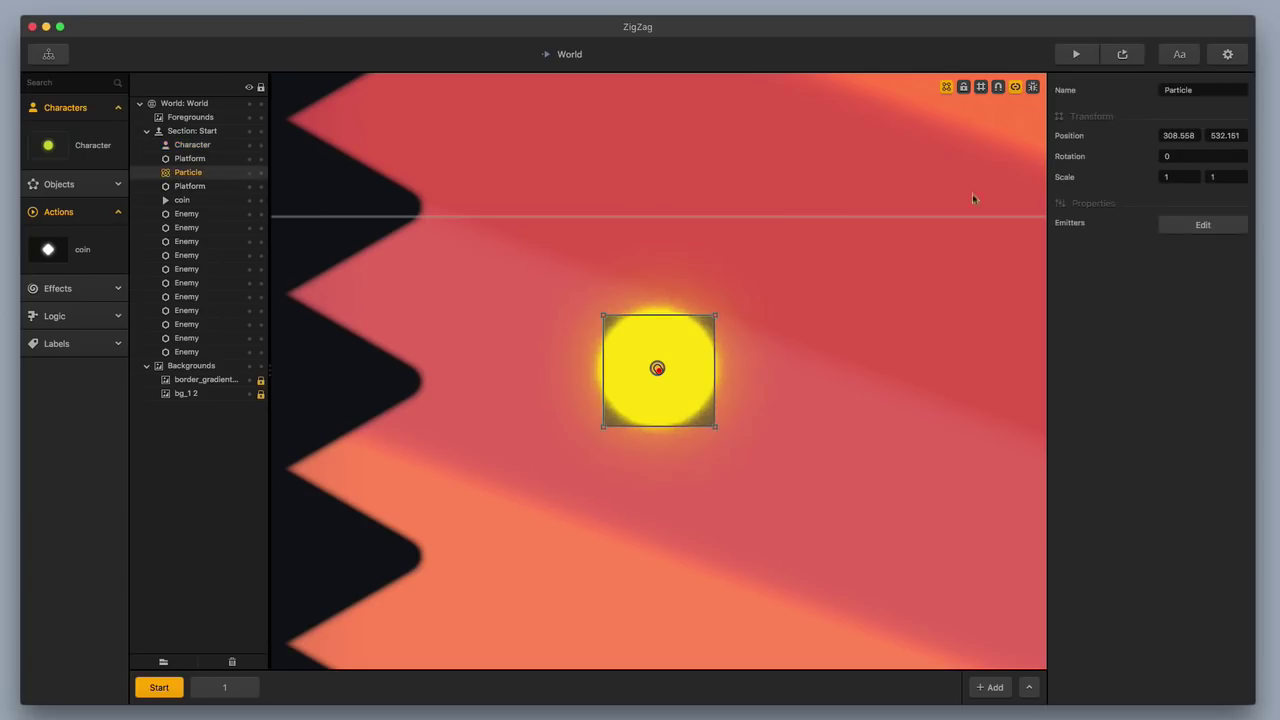
pyautogui.click(1203, 224)
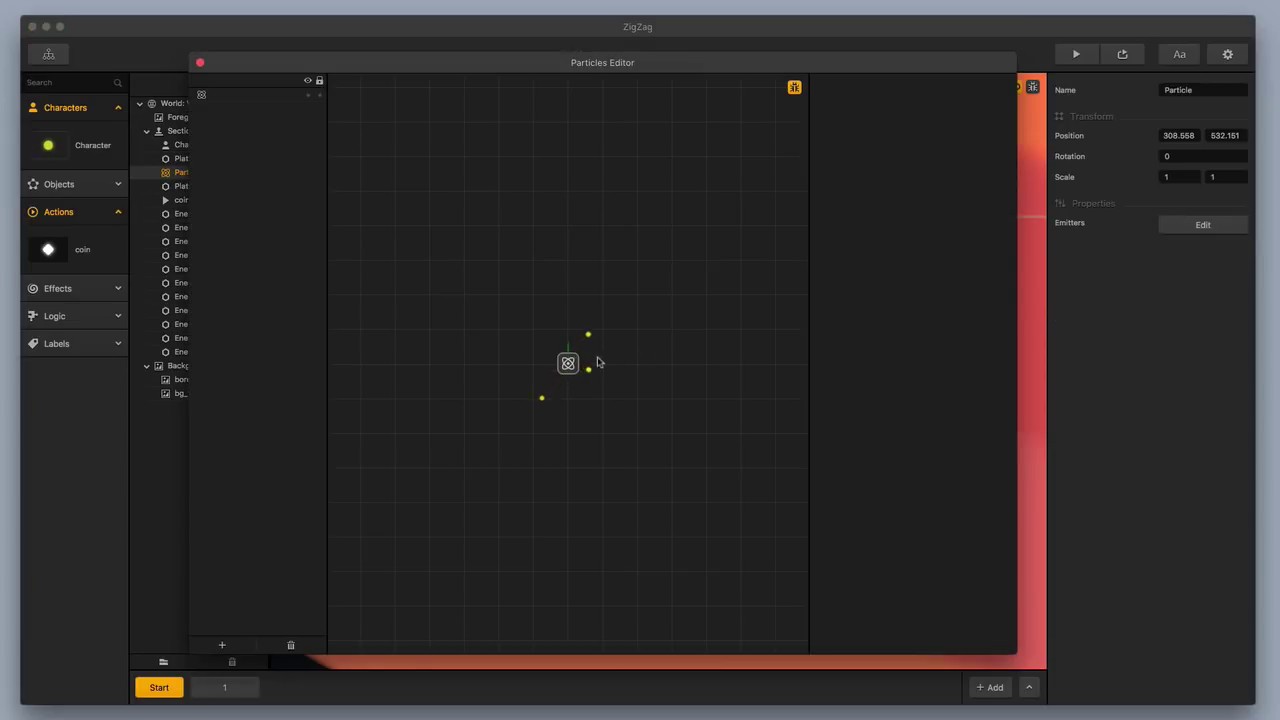
pyautogui.click(568, 363)
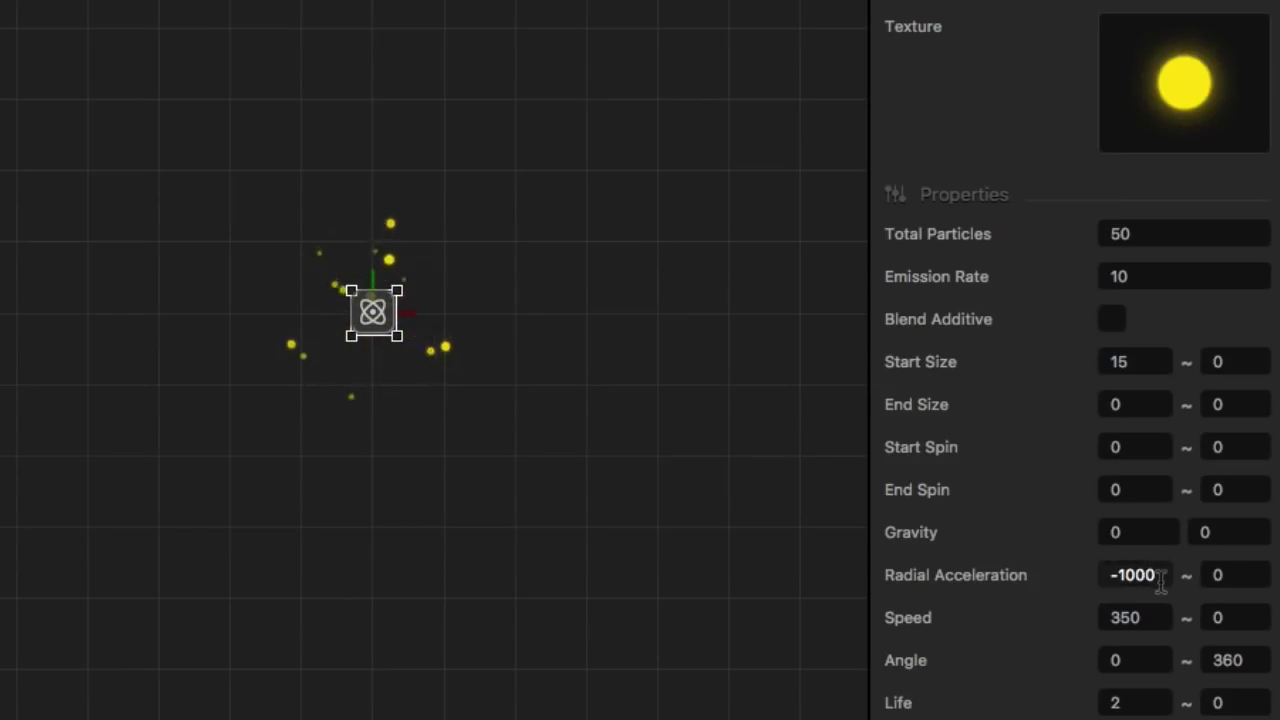
pyautogui.click(1155, 617)
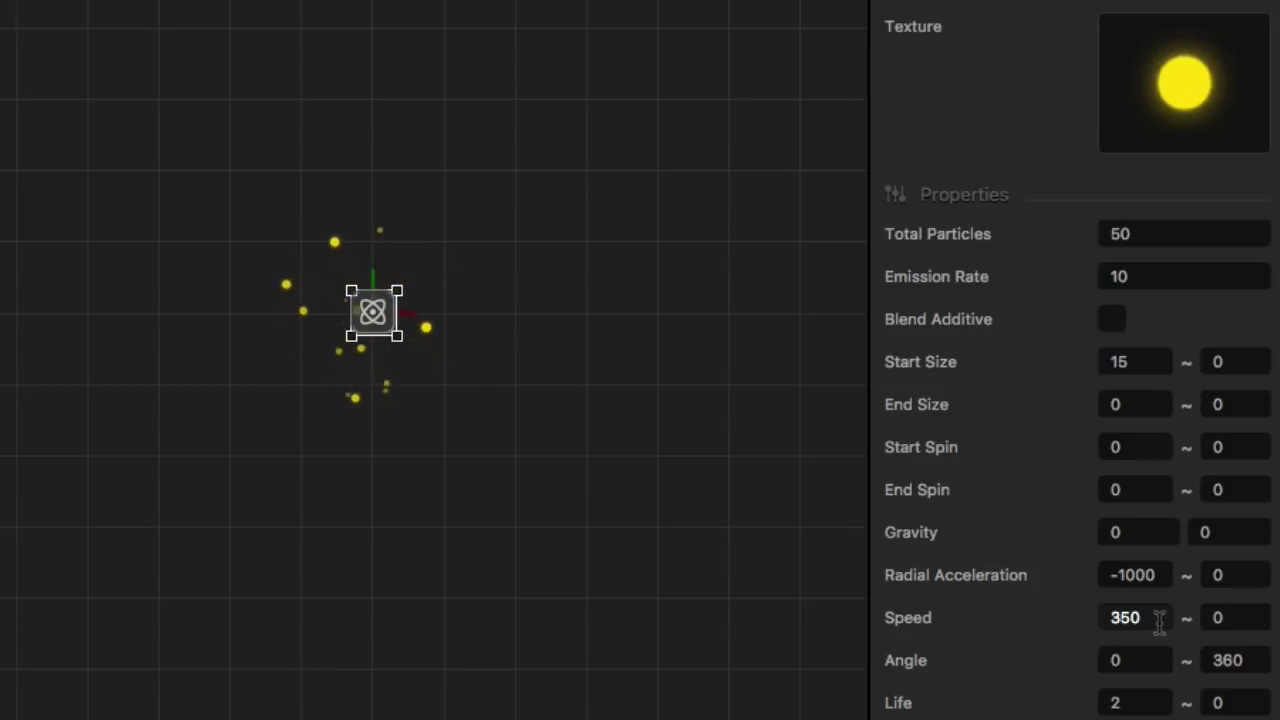
pyautogui.press('Return')
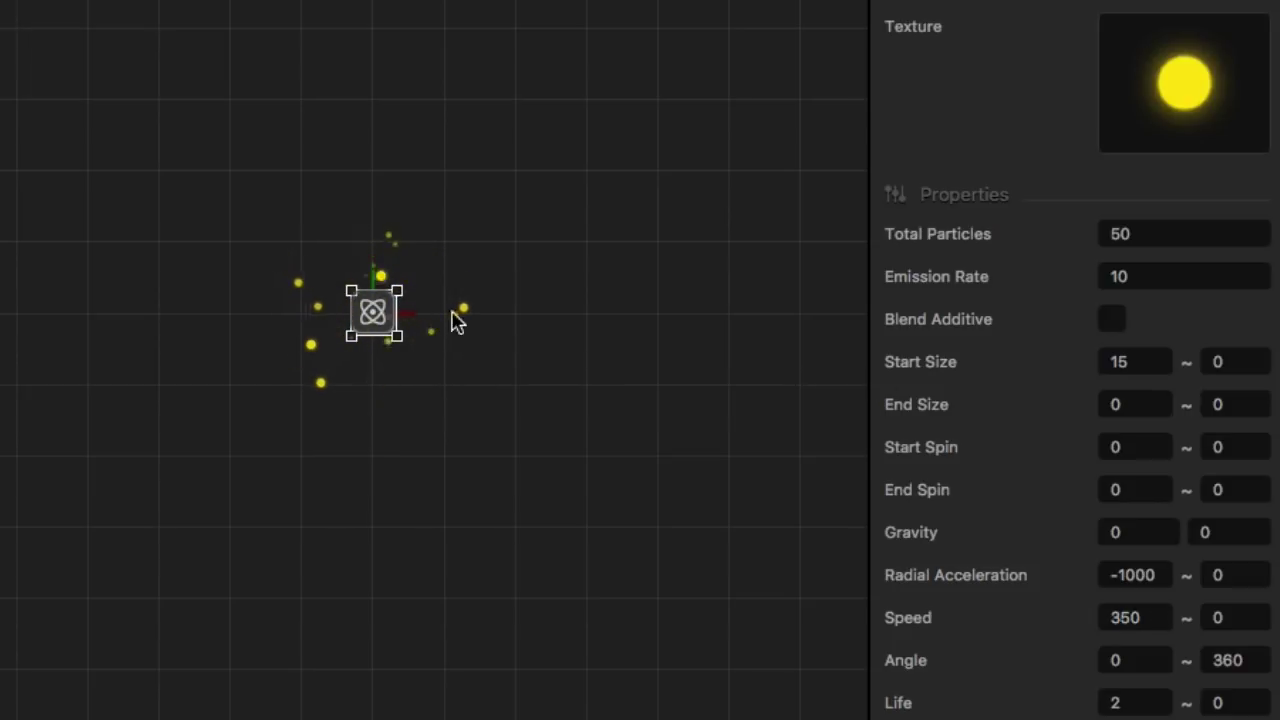
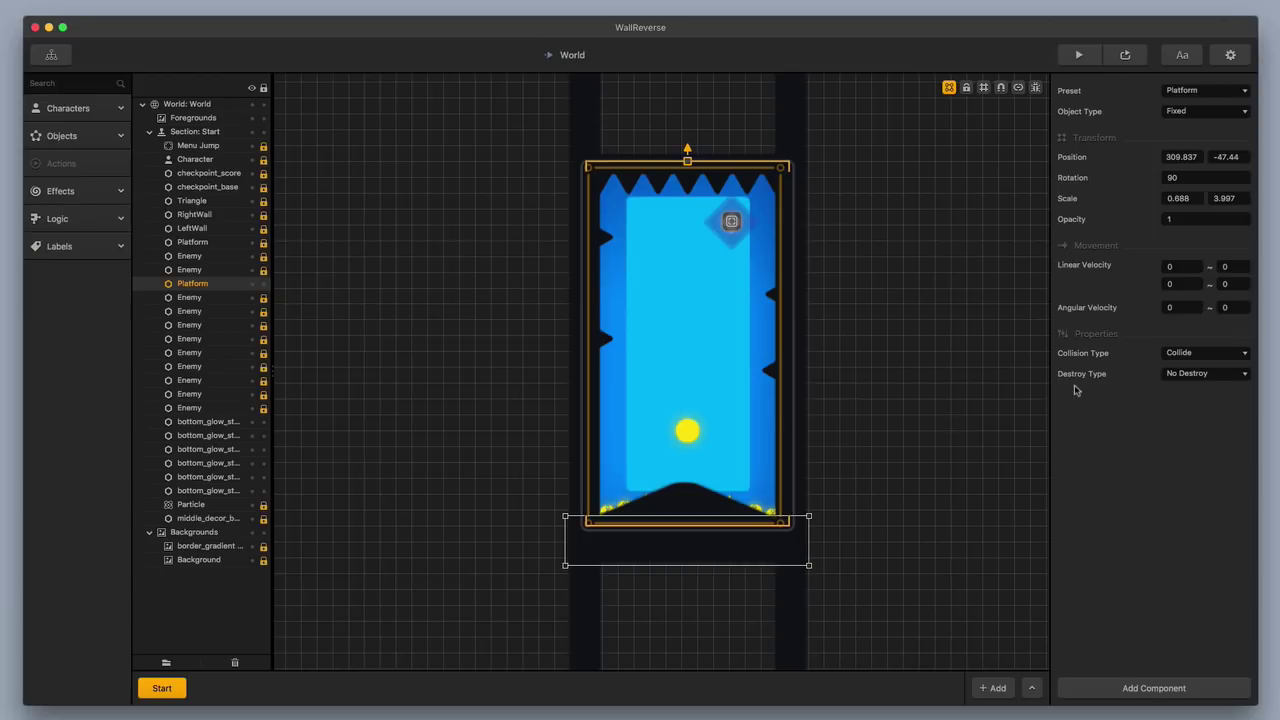
# Preview the WallReverse game and play it to watch the particles rising from the bottom.
pyautogui.click(1079, 55)
pyautogui.click(738, 540)
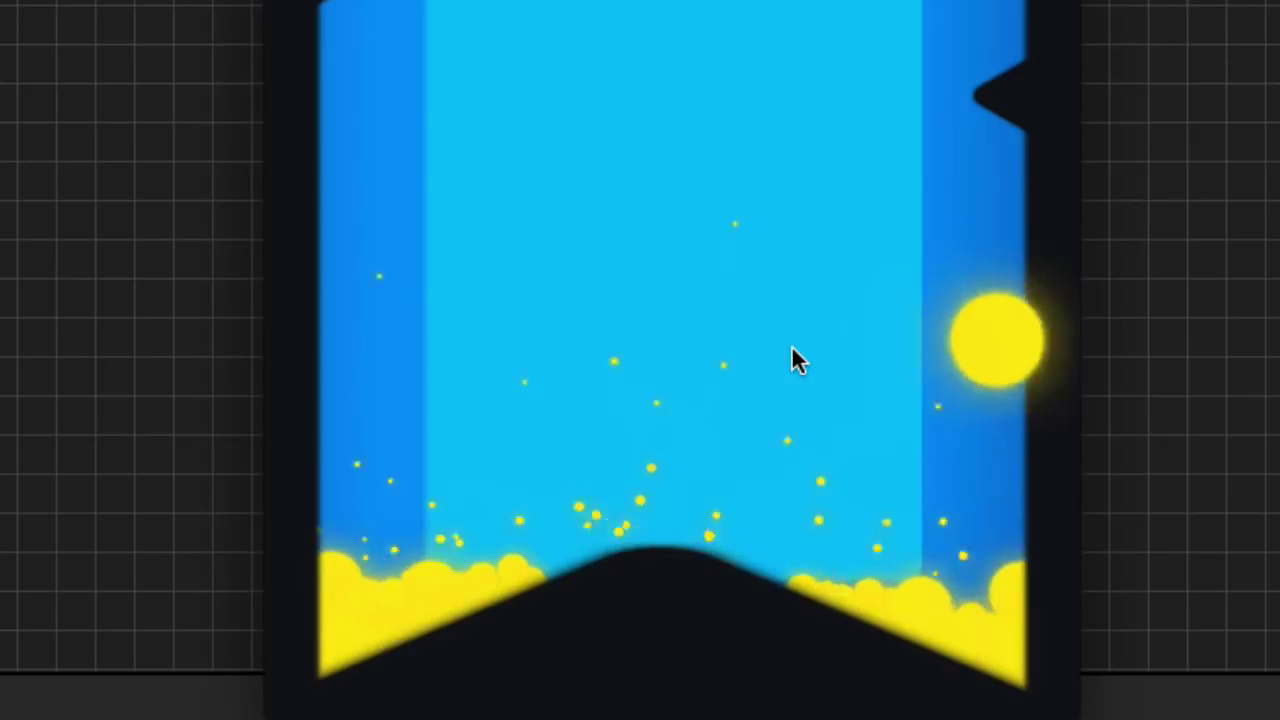
pyautogui.click(791, 345)
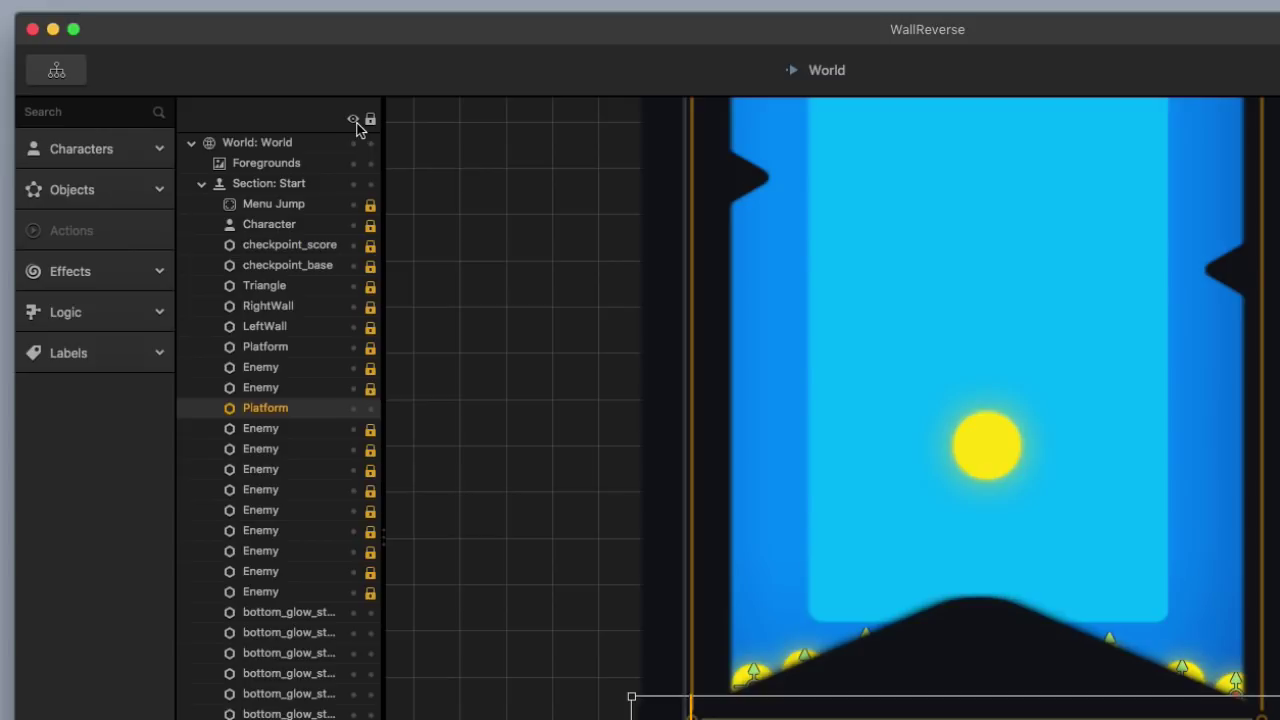
# Hide the Platform and Triangle covering the bottom of the Start section and select the glow circles to examine their Spawner settings.
pyautogui.click(353, 411)
pyautogui.click(353, 287)
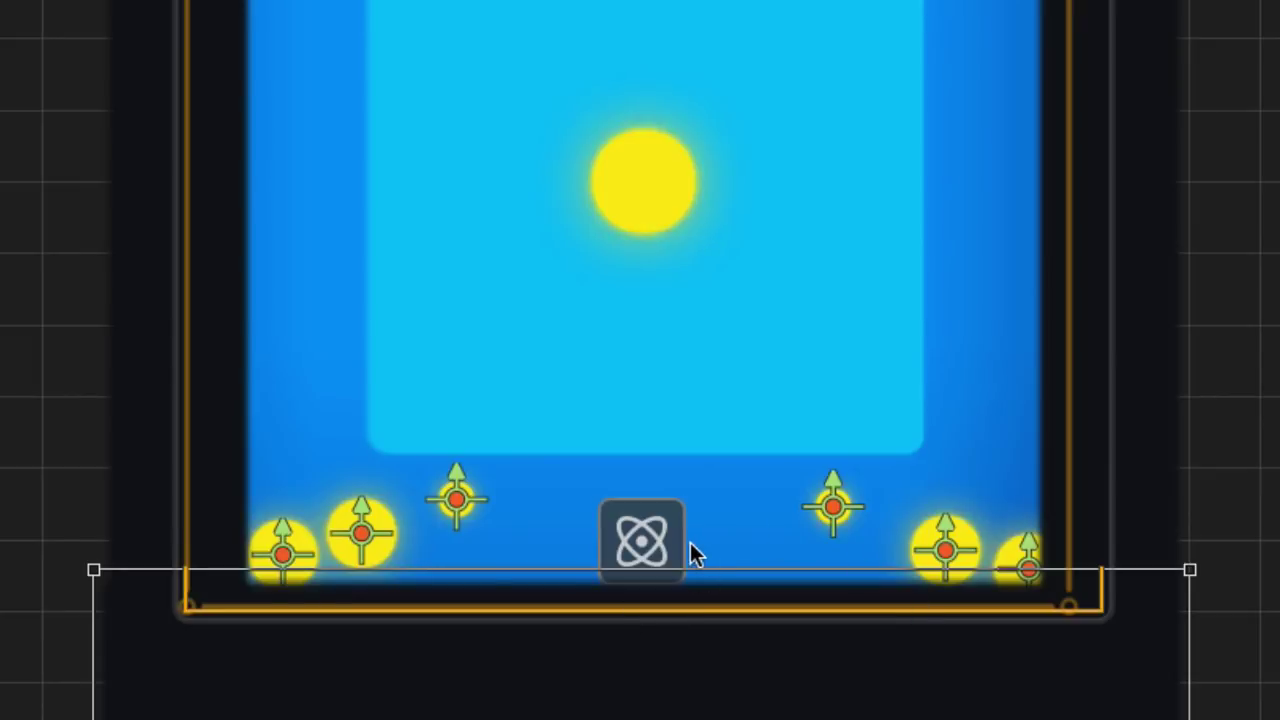
pyautogui.click(308, 536)
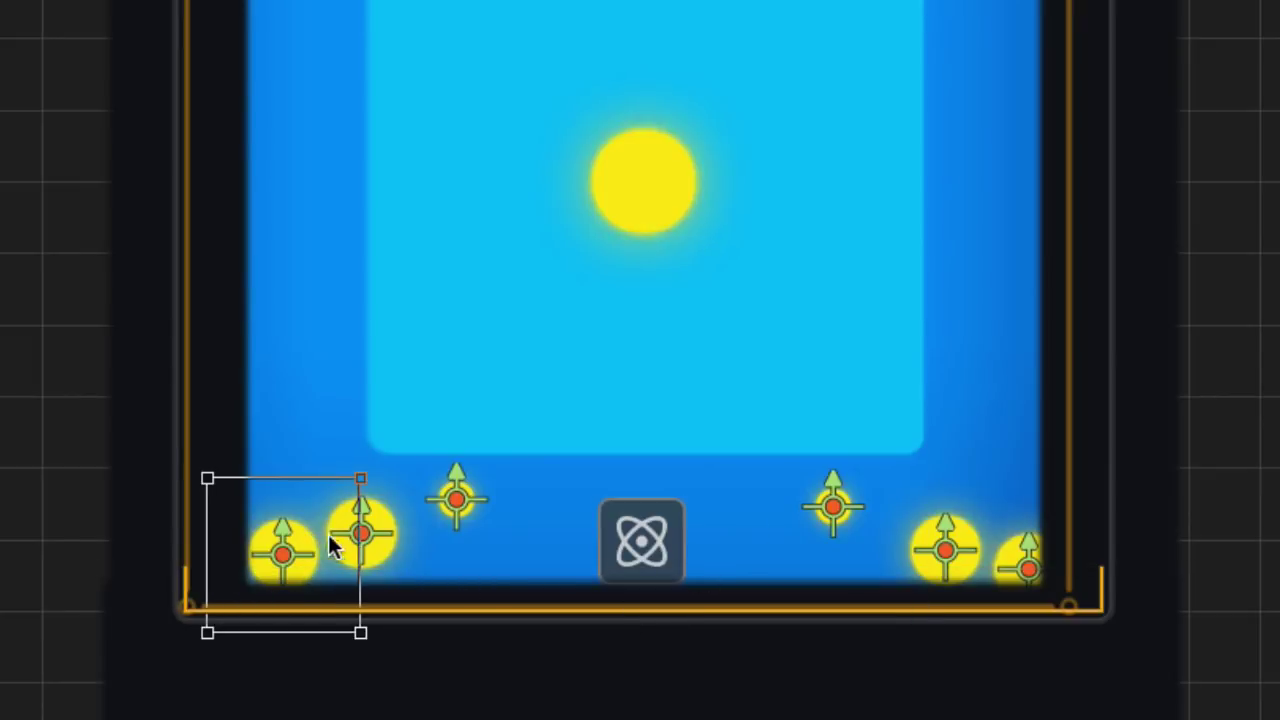
pyautogui.click(386, 543)
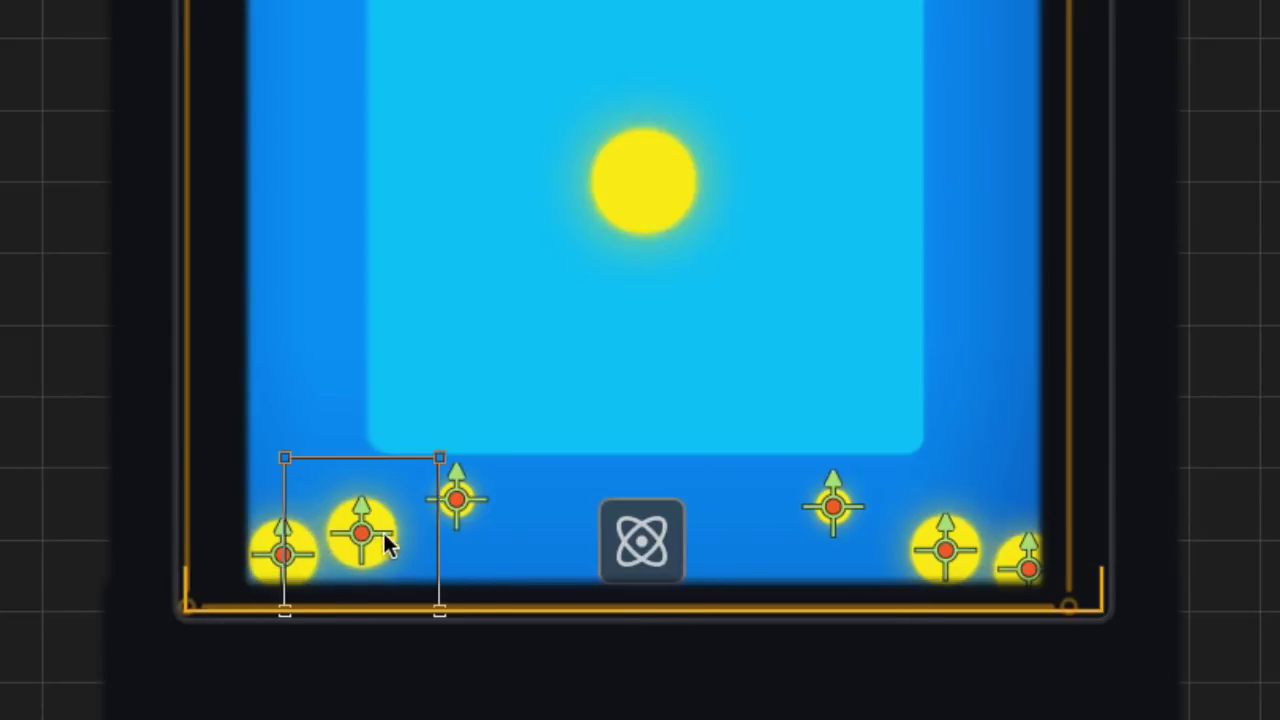
pyautogui.click(467, 504)
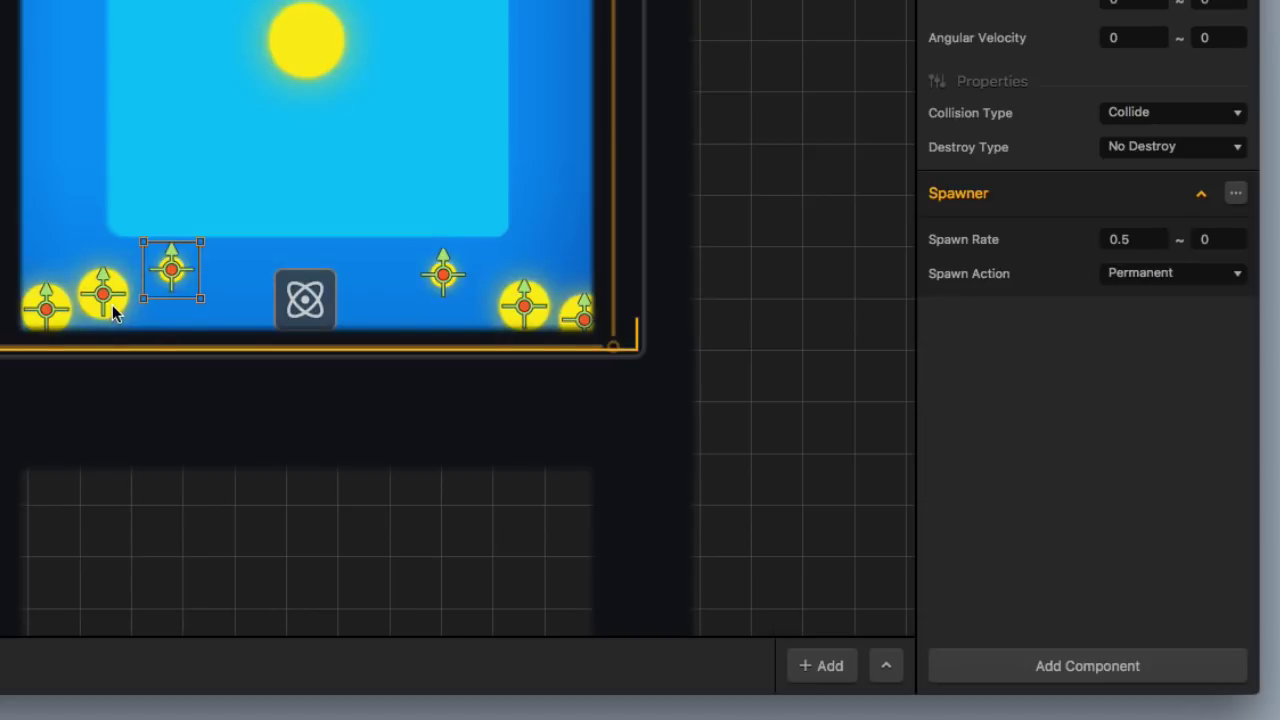
pyautogui.click(113, 313)
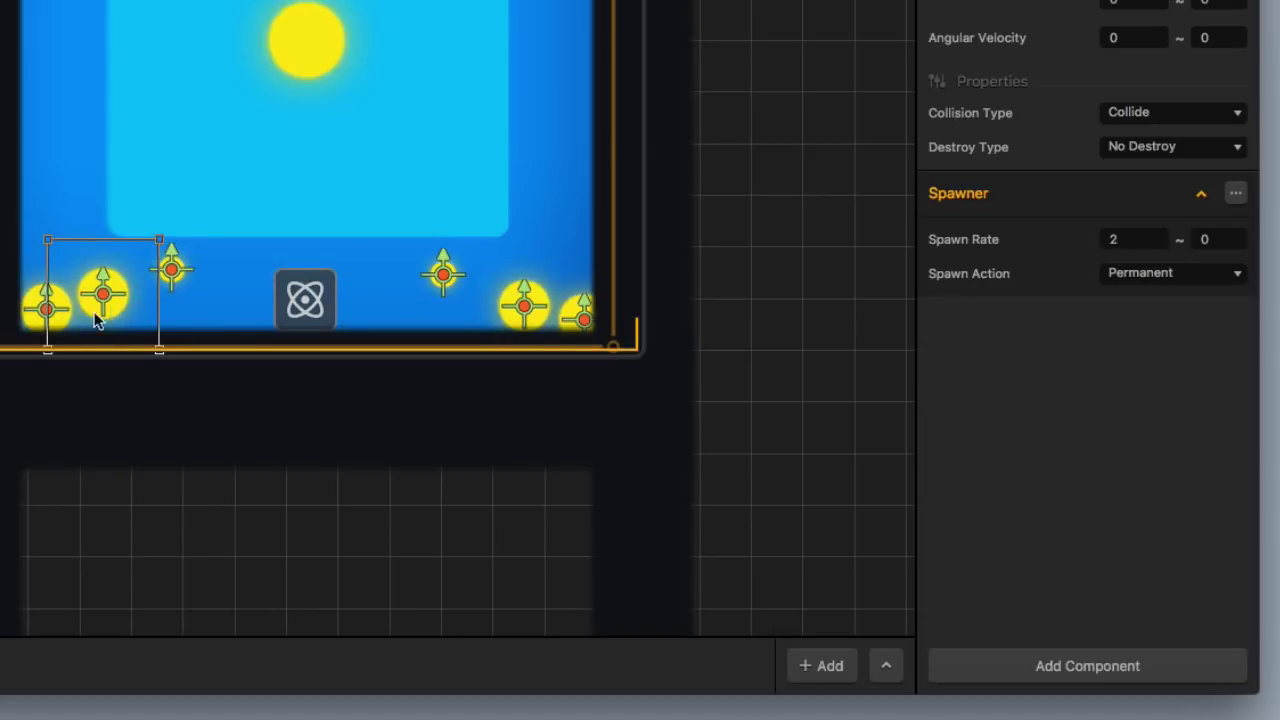
pyautogui.click(35, 327)
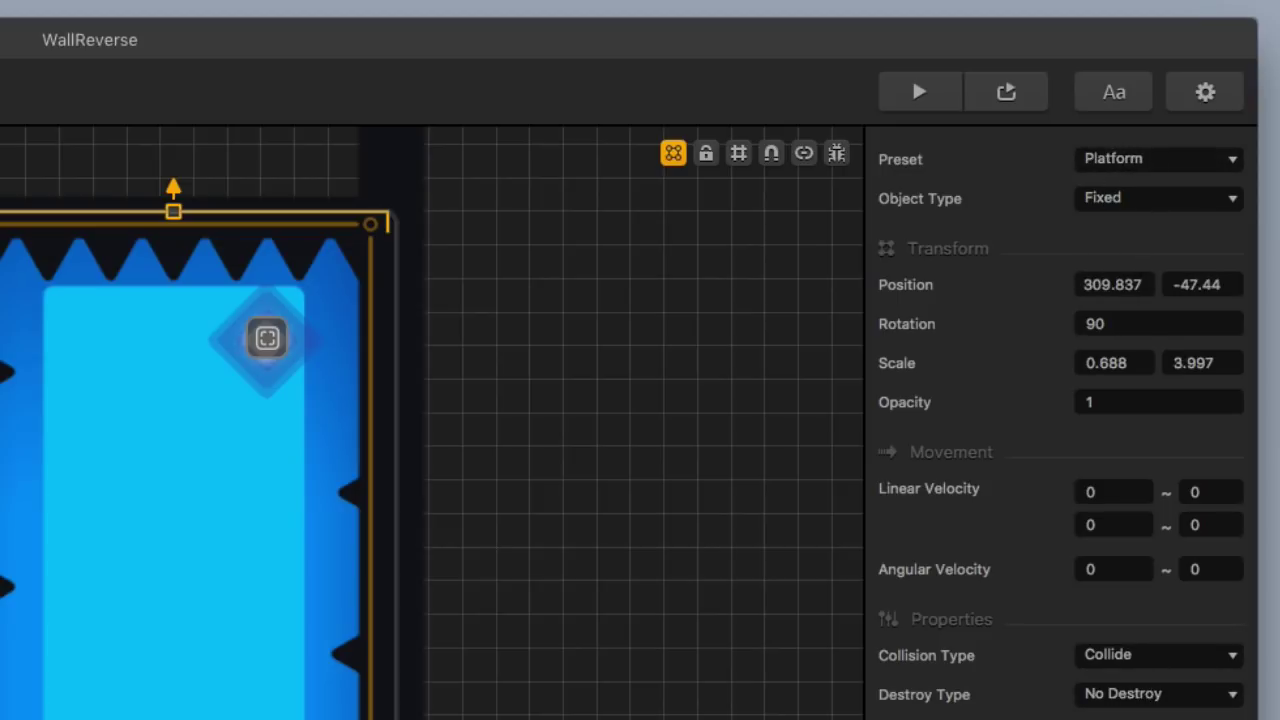
# Examine the available presets for the selected Decoration object and leave its preset as it is.
pyautogui.click(1168, 164)
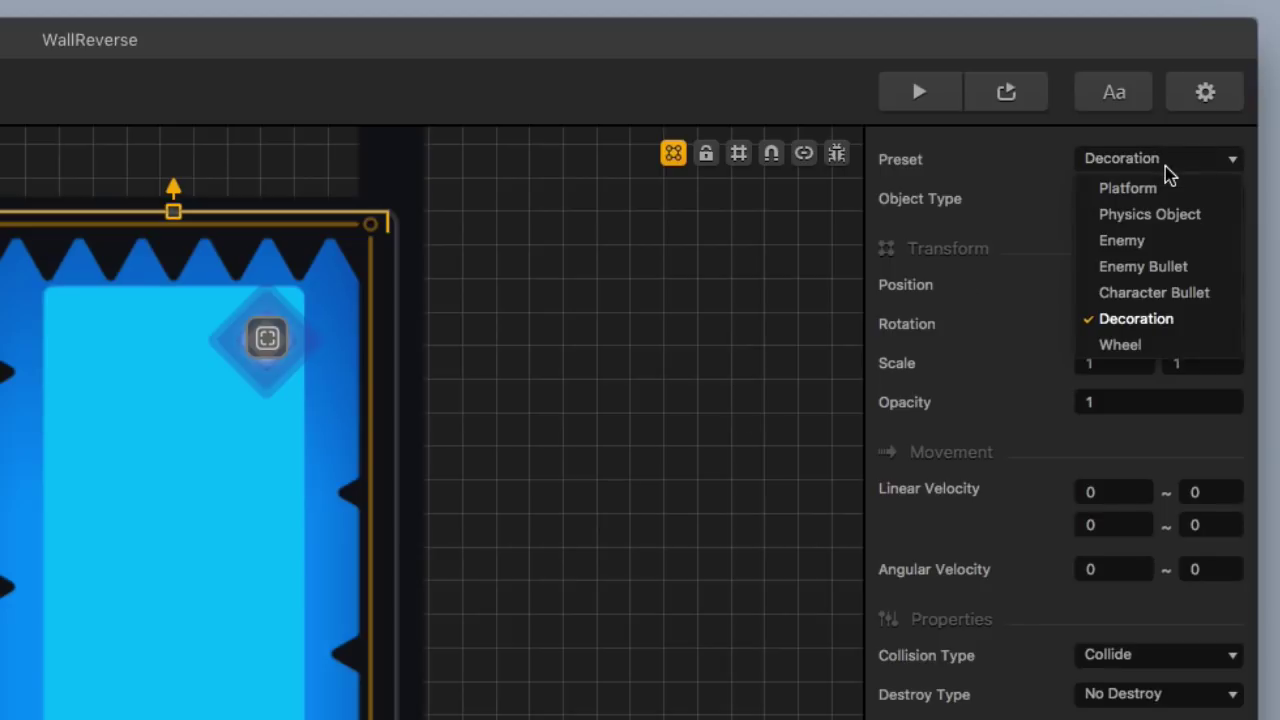
pyautogui.click(1058, 193)
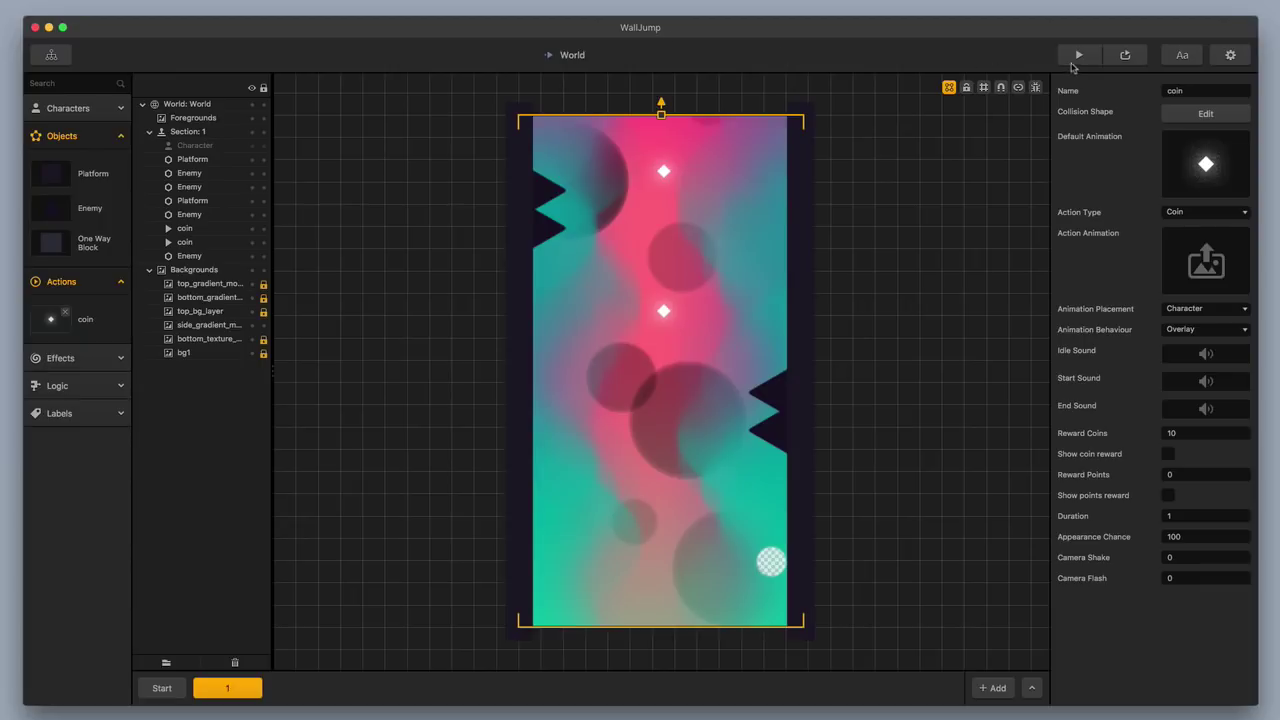
# Preview the WallJump game and play it, collecting coins to watch the particle burst around the character.
pyautogui.click(1077, 56)
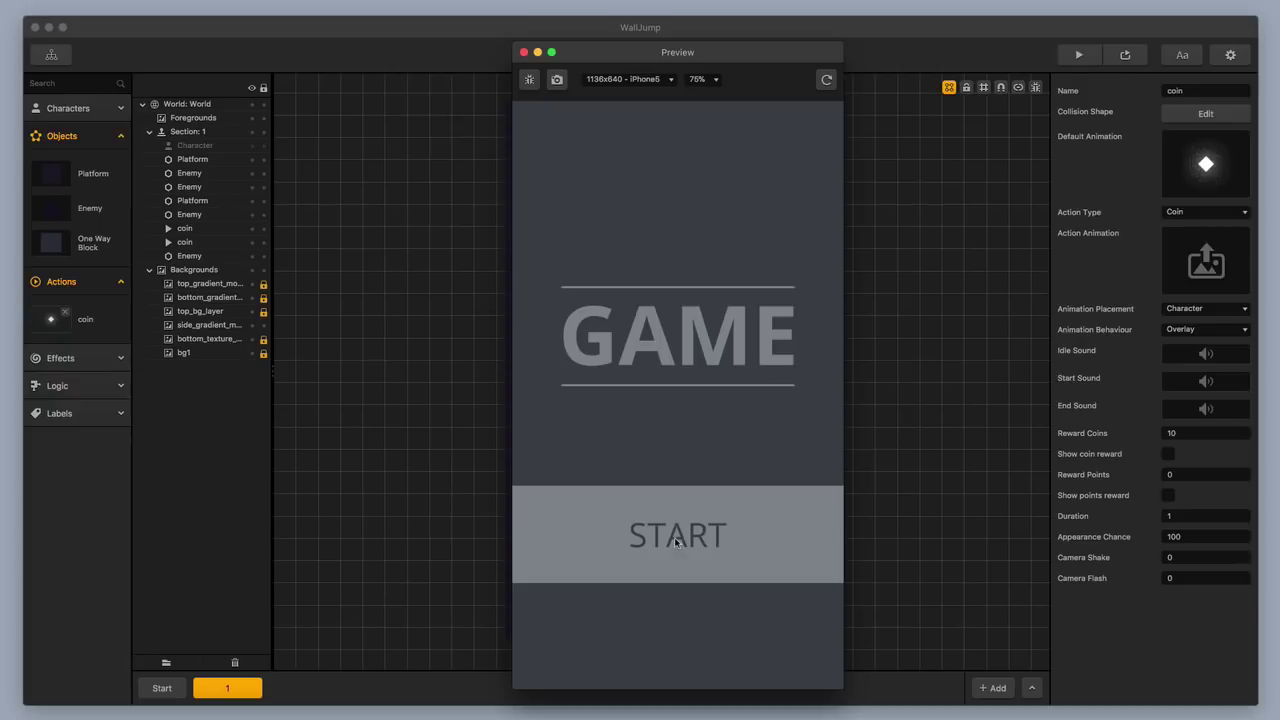
pyautogui.click(675, 541)
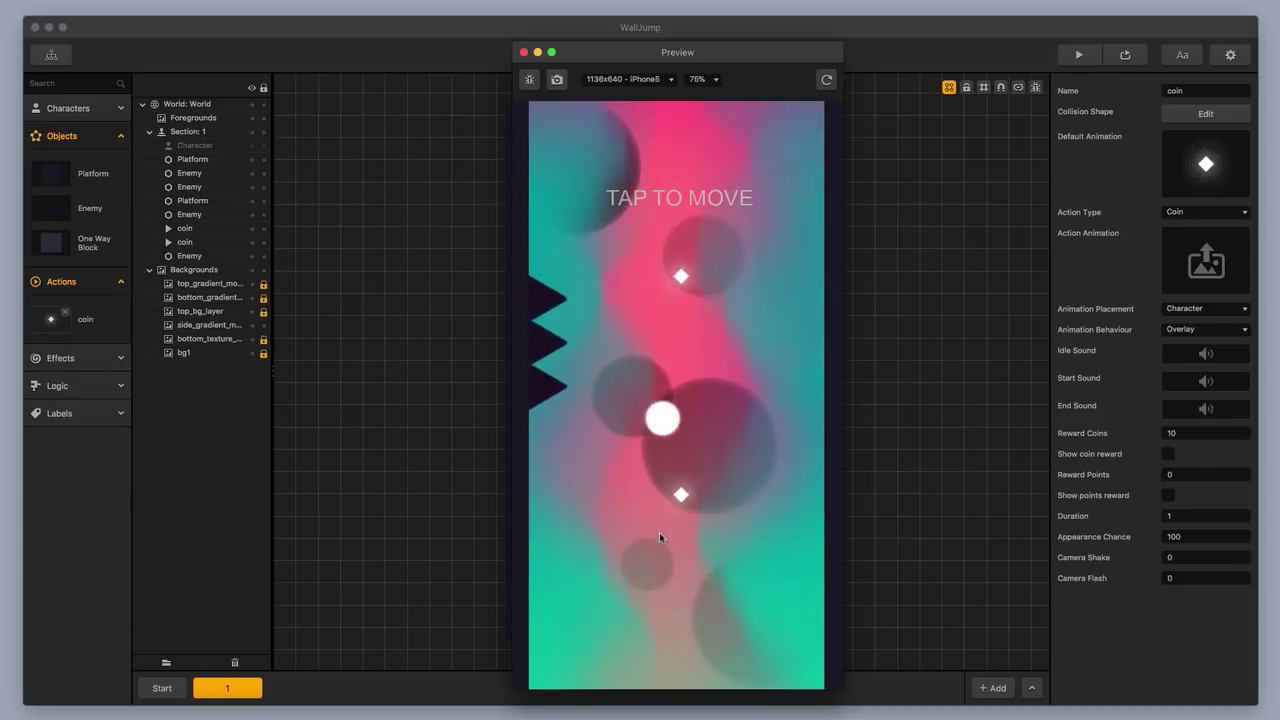
pyautogui.click(659, 537)
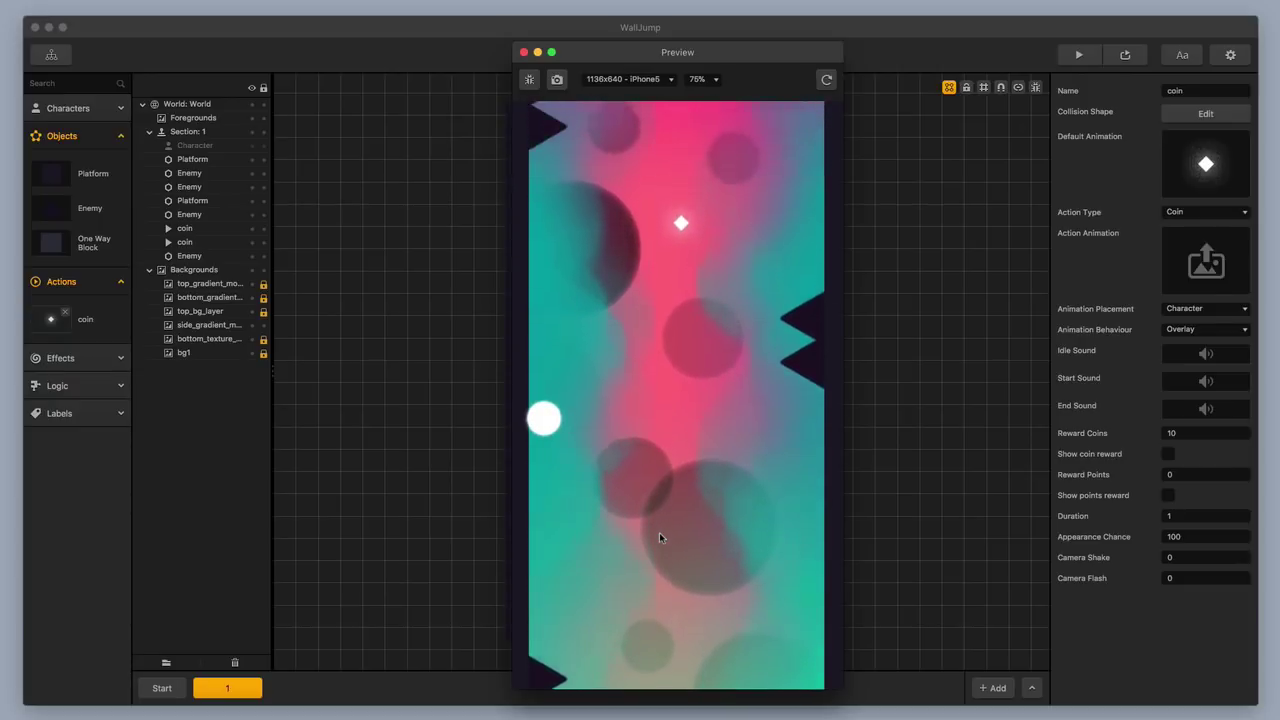
pyautogui.click(659, 537)
pyautogui.click(659, 537)
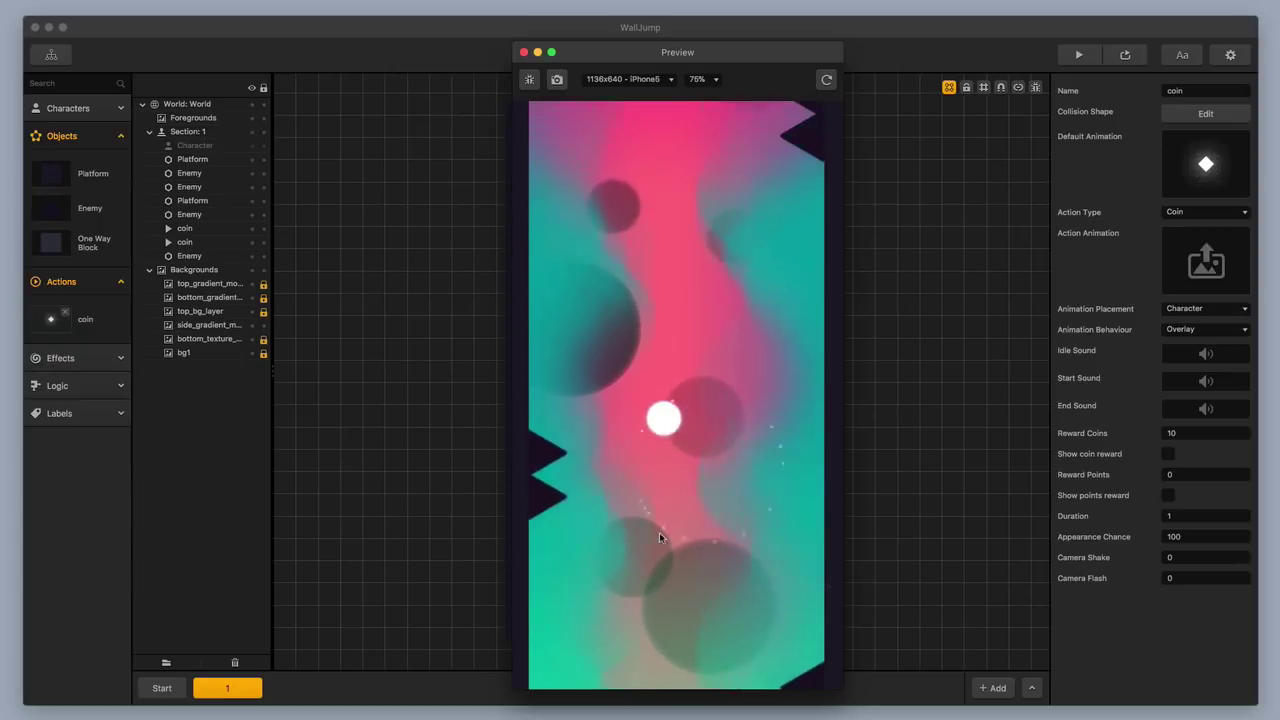
pyautogui.click(659, 531)
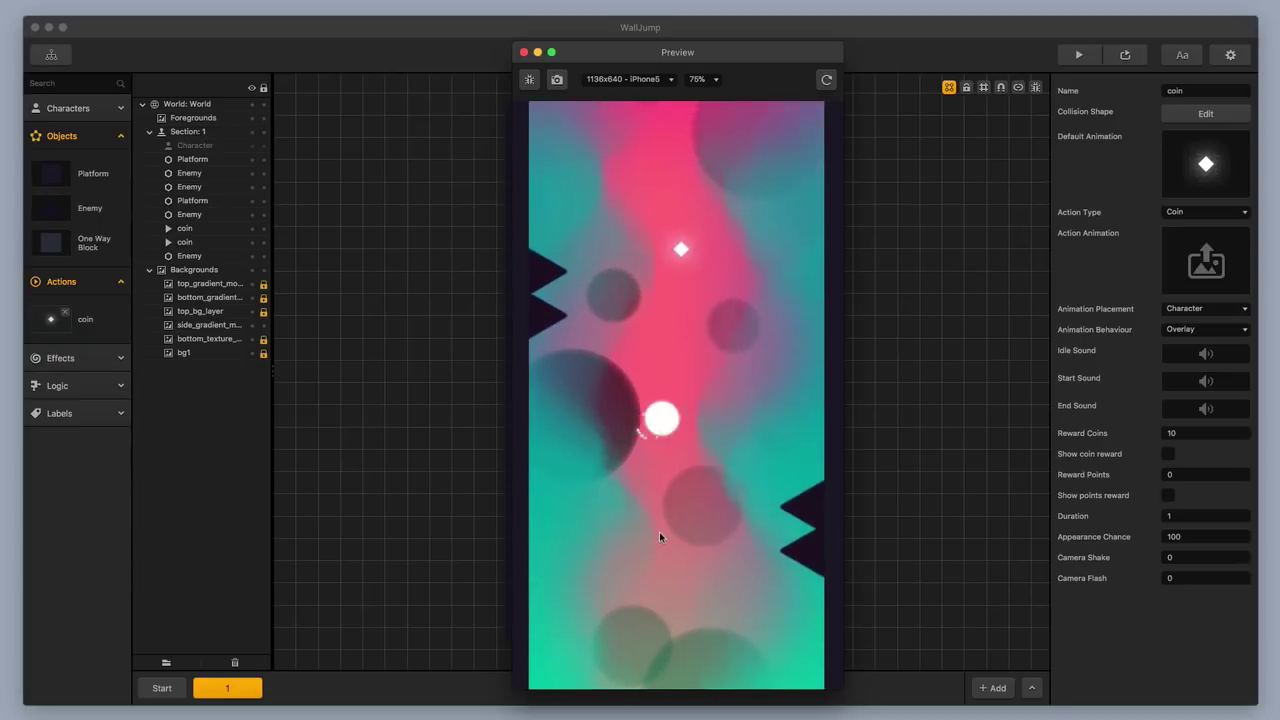
pyautogui.click(659, 537)
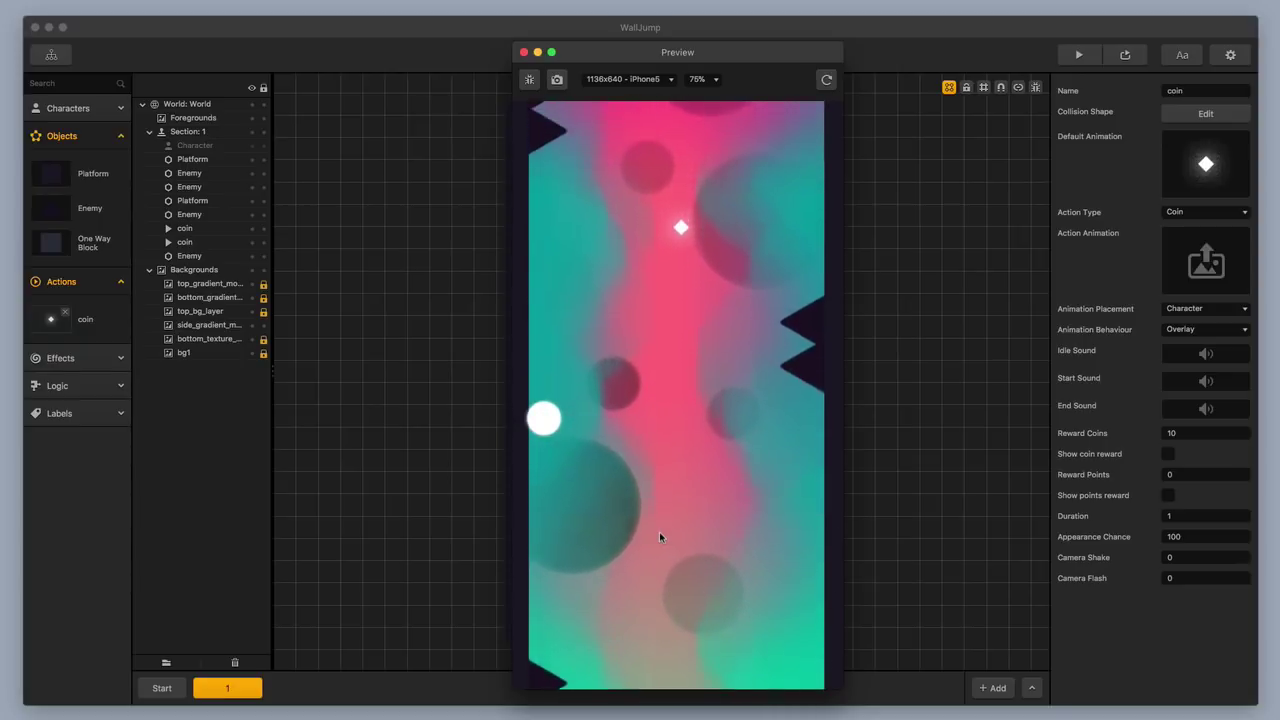
pyautogui.click(659, 537)
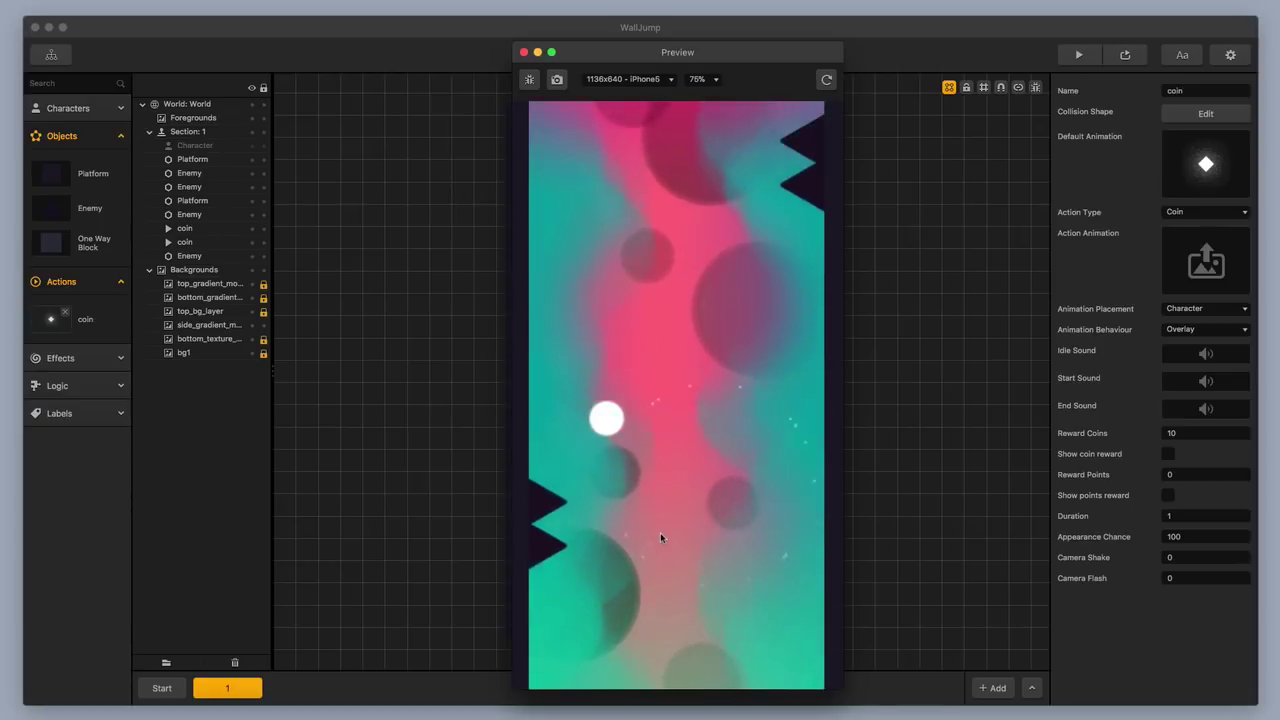
pyautogui.click(660, 532)
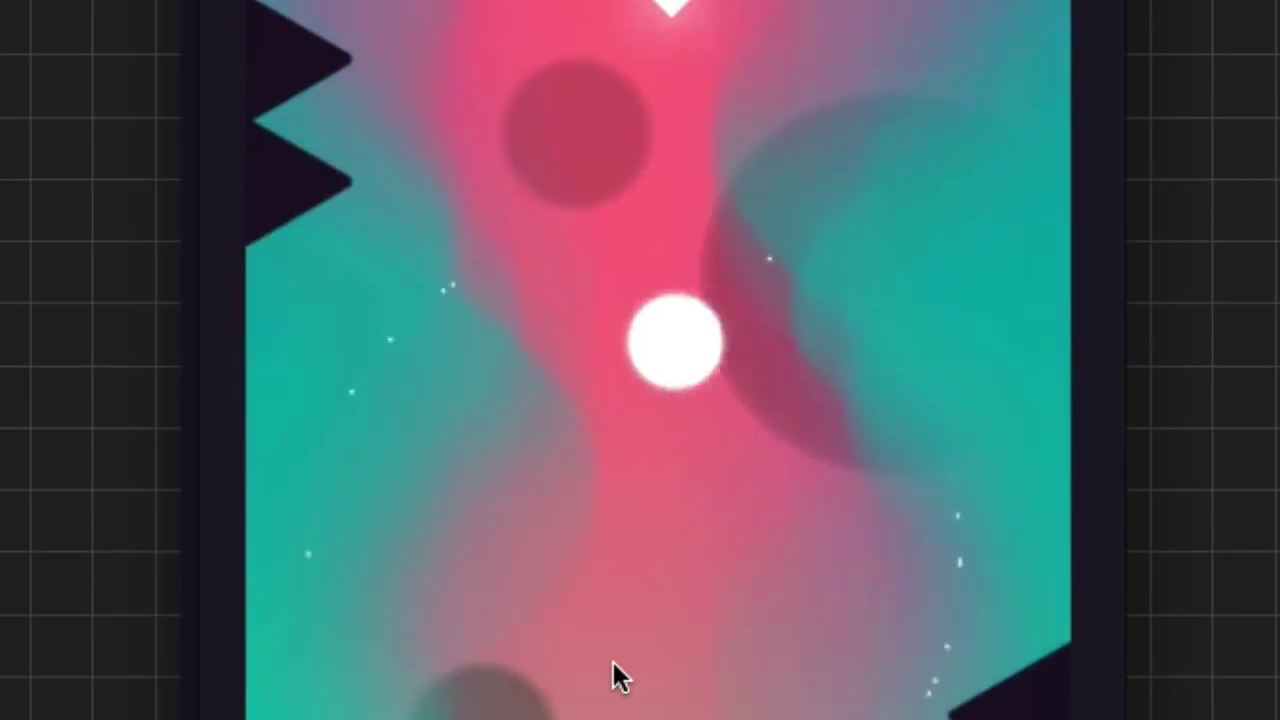
pyautogui.click(613, 661)
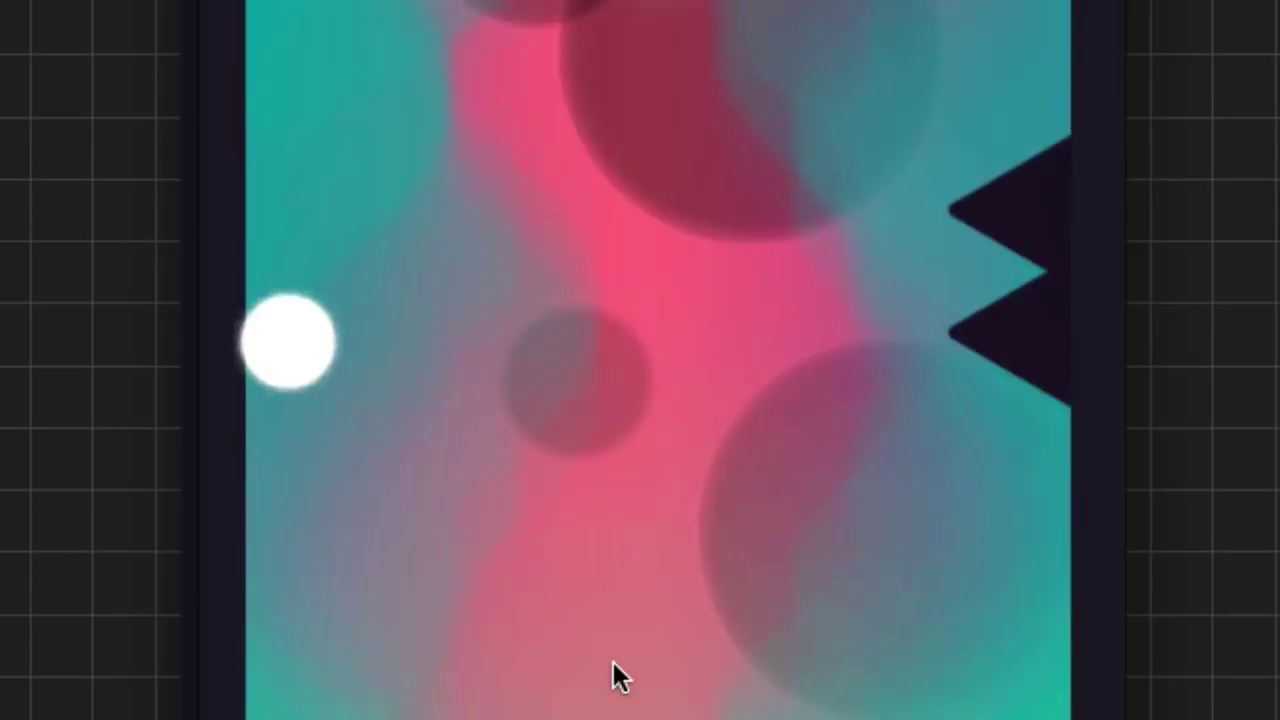
pyautogui.click(613, 663)
pyautogui.click(613, 663)
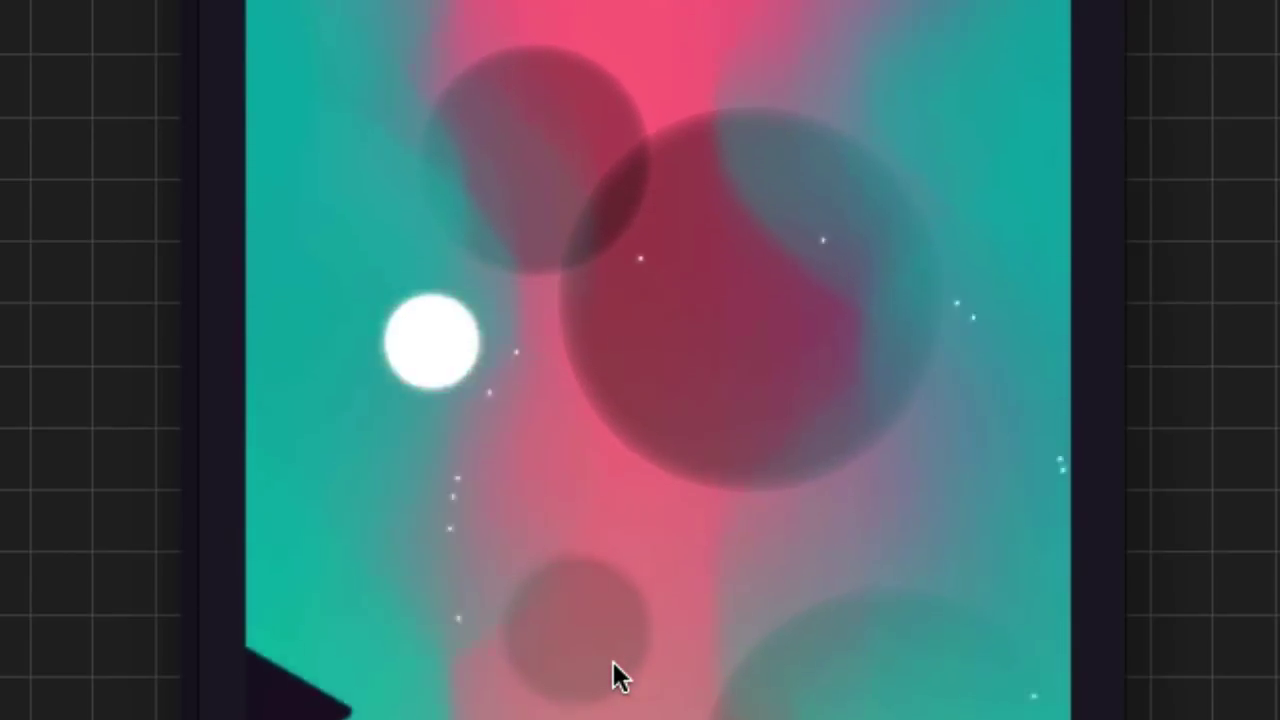
pyautogui.click(613, 661)
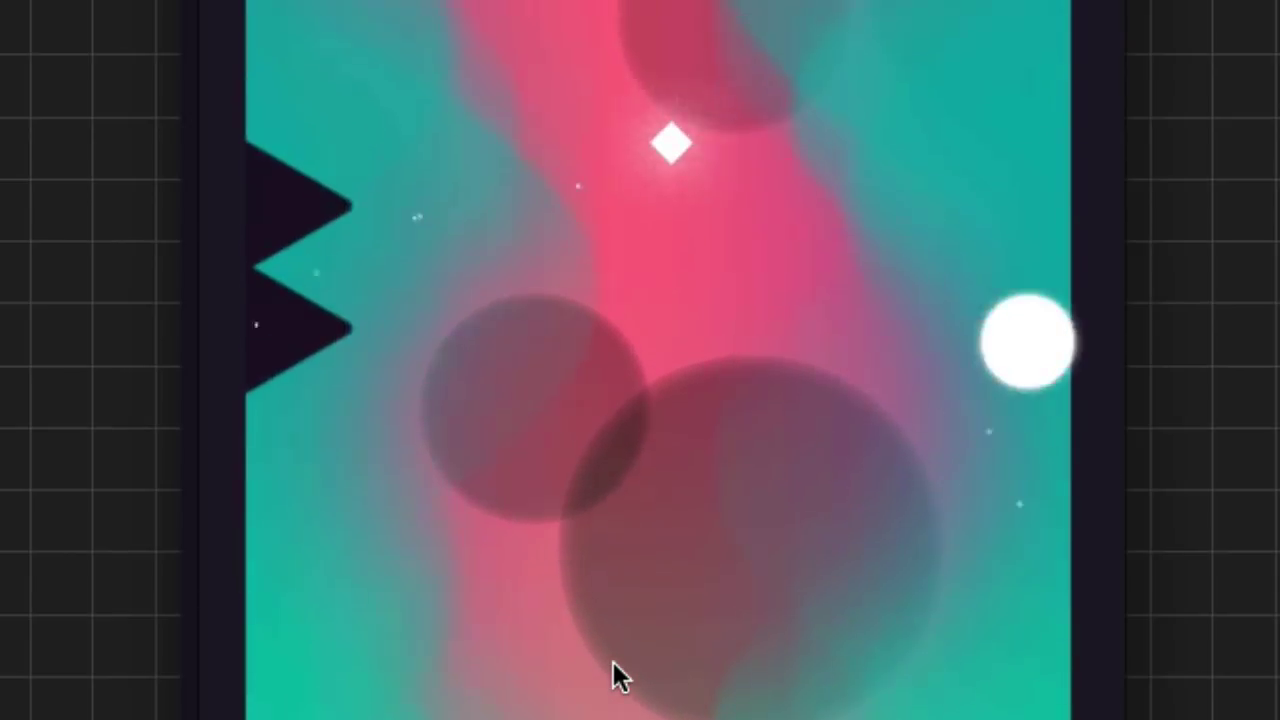
pyautogui.click(613, 661)
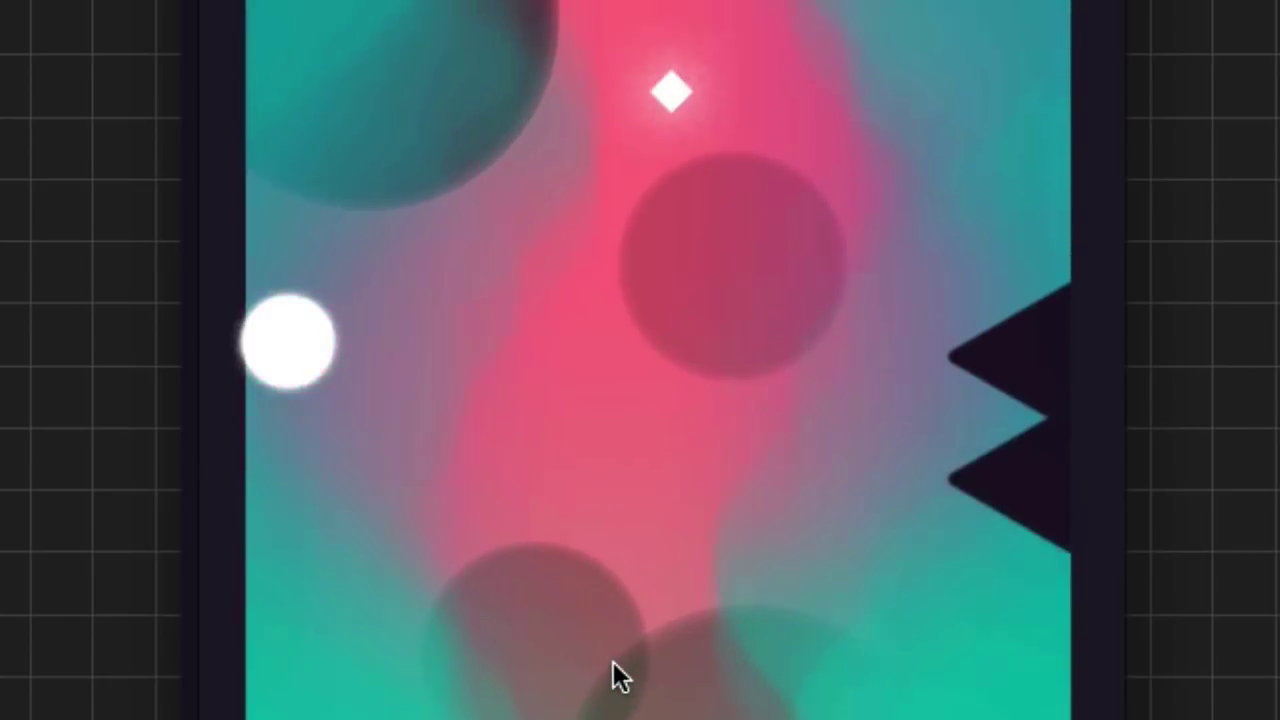
pyautogui.click(613, 661)
pyautogui.click(613, 661)
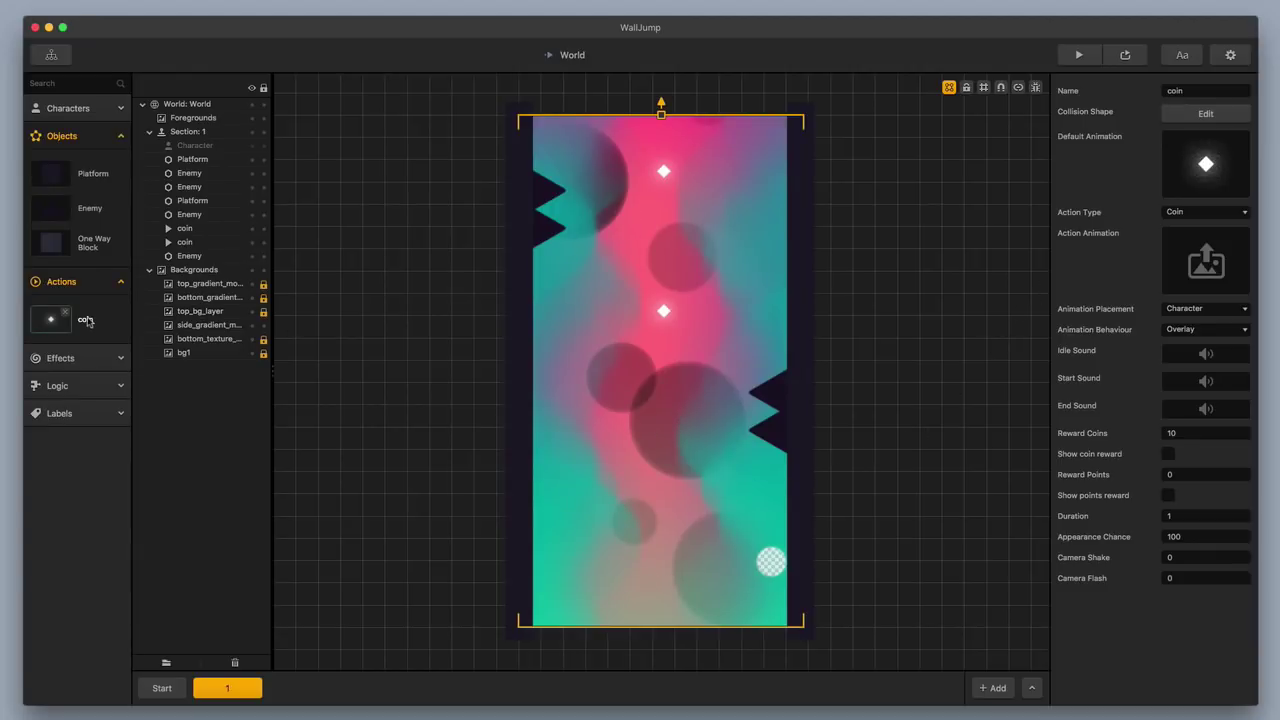
# Open the coin action's Action Animation for editing, select its Particle object and open the particle's emitters.
pyautogui.moveTo(1206, 283)
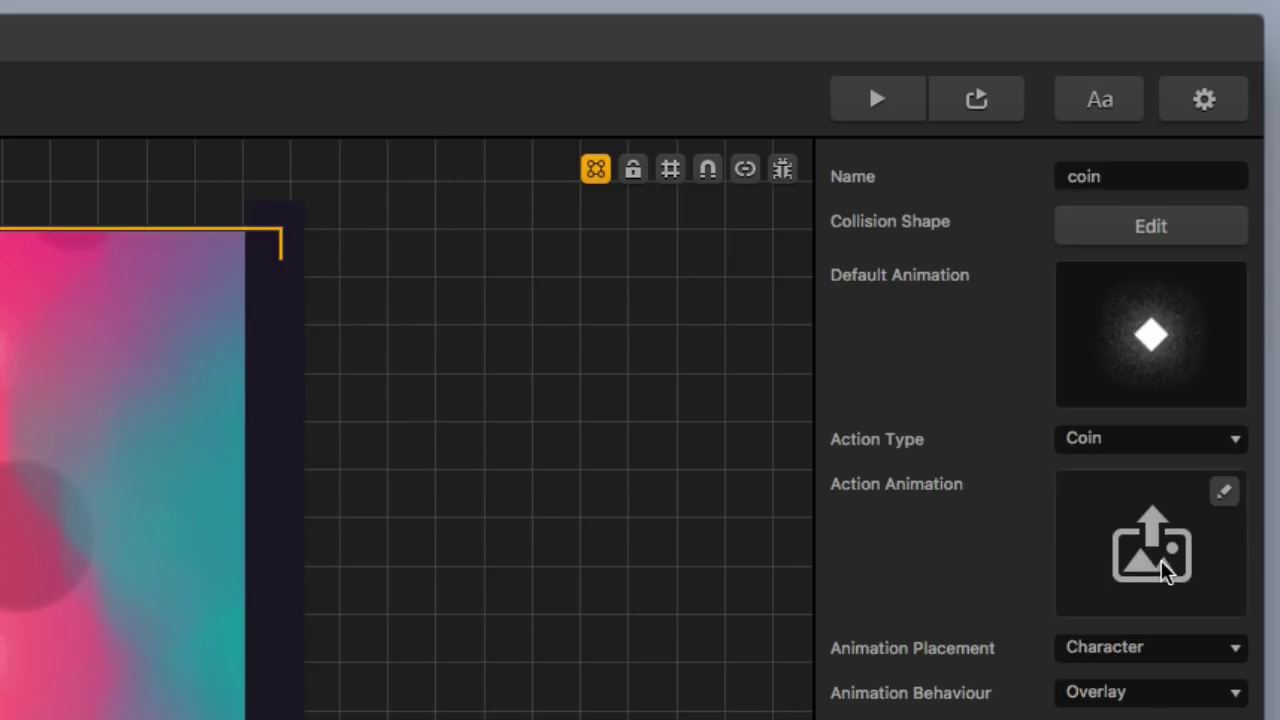
pyautogui.click(1224, 493)
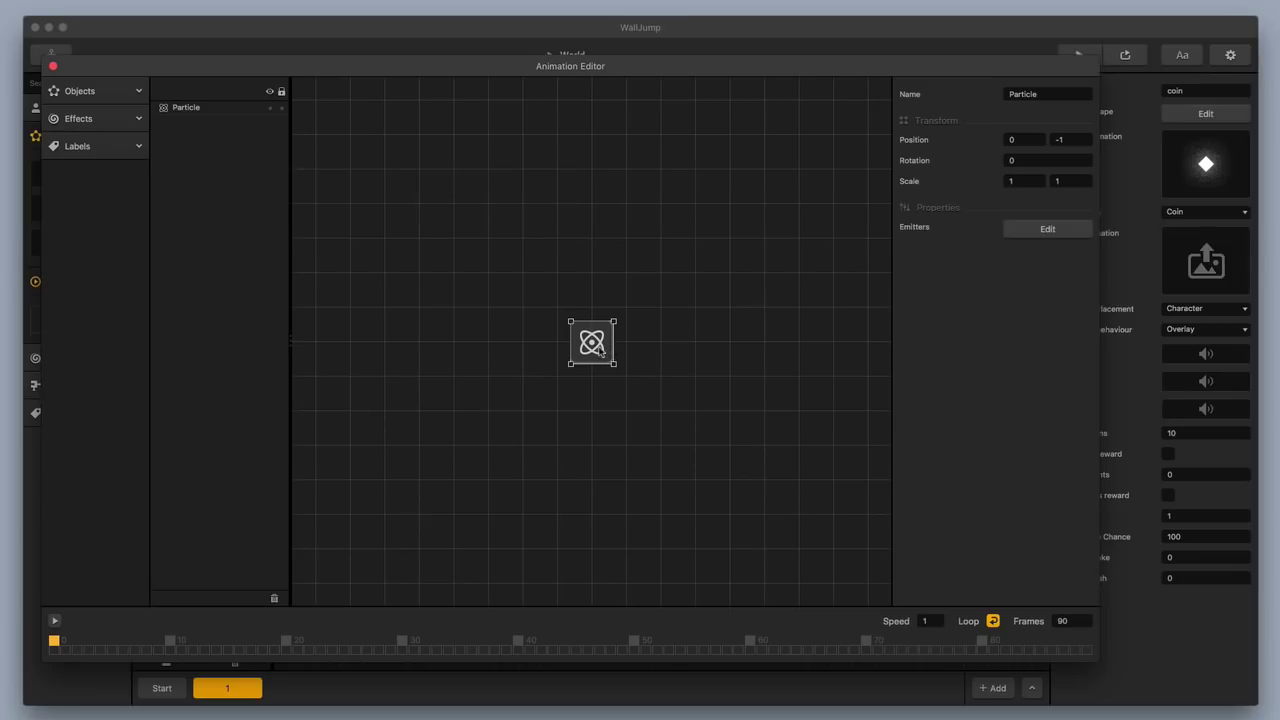
pyautogui.click(211, 118)
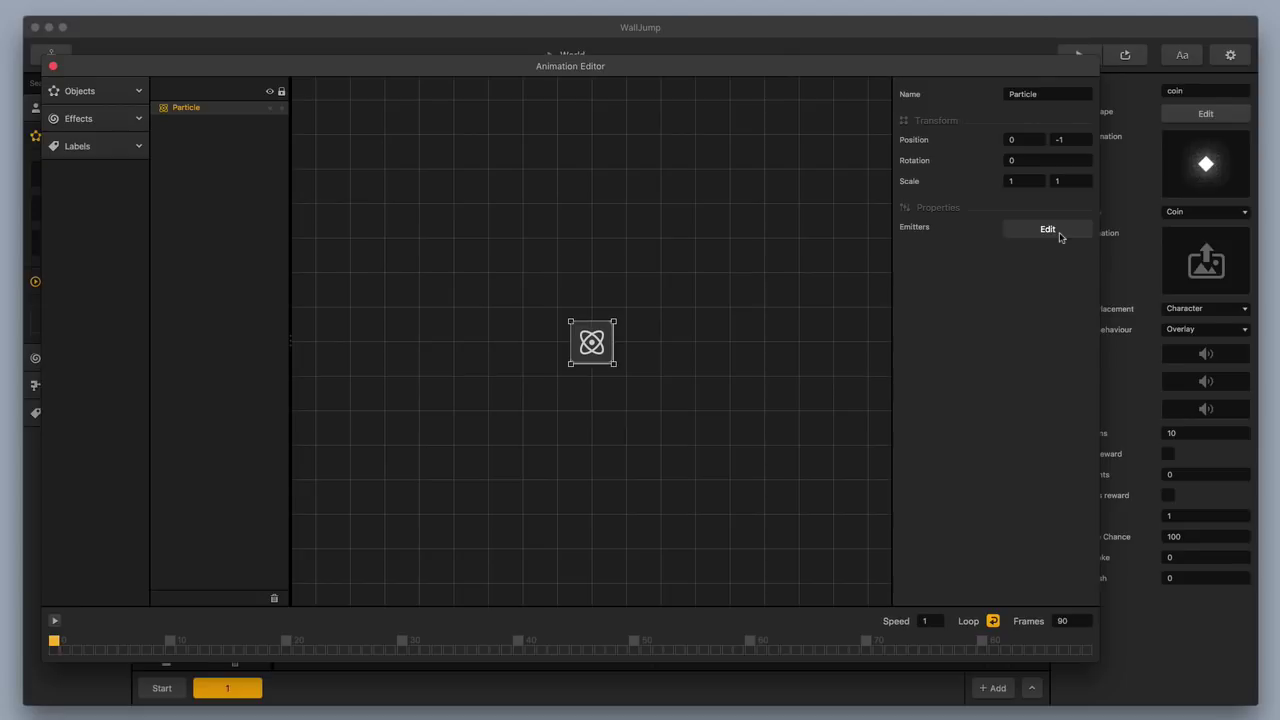
pyautogui.click(1060, 234)
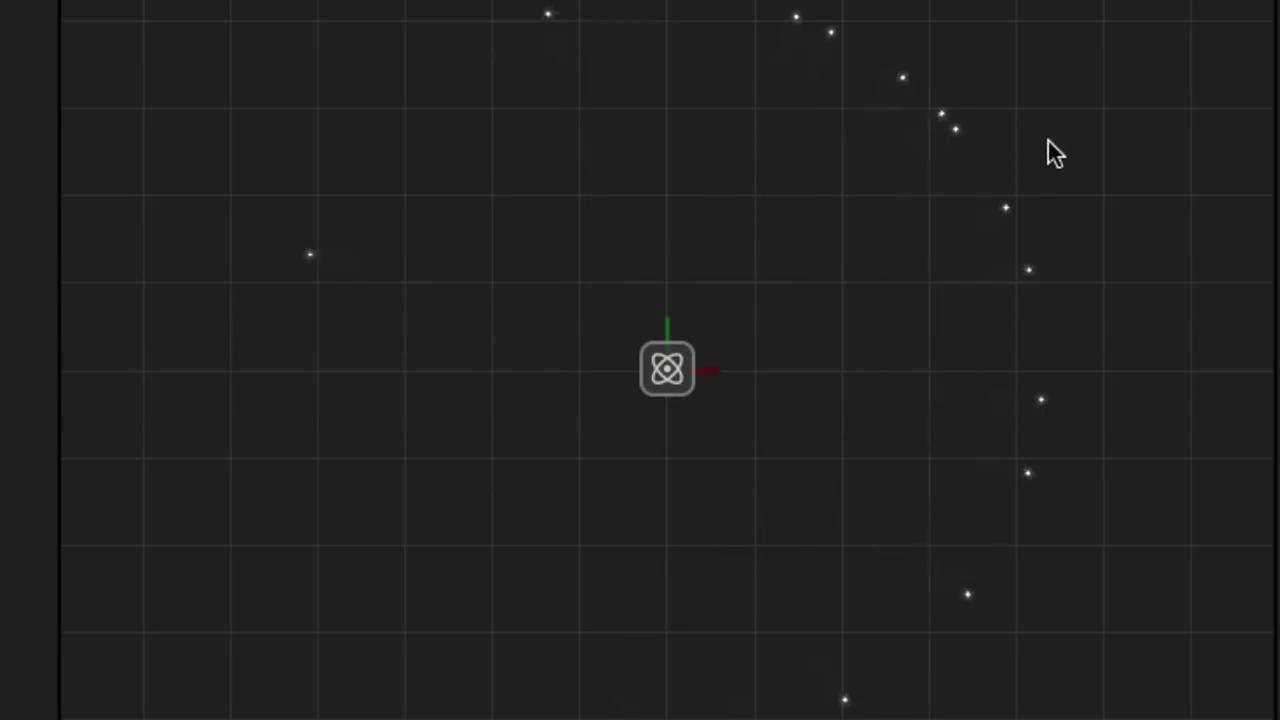
# Select the coin particle's emitter, examine its Total Particles and Emission Rate settings, and close the particle and animation editors.
pyautogui.click(667, 372)
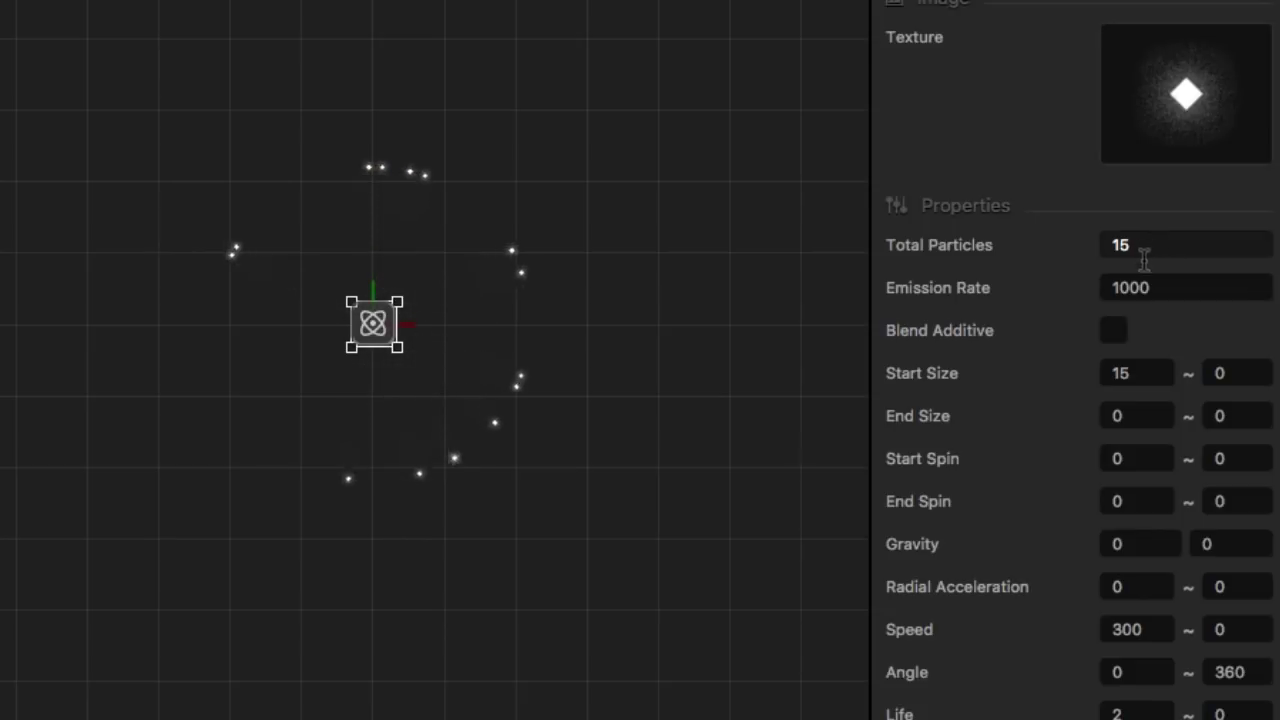
pyautogui.scroll(-1, 1152, 325)
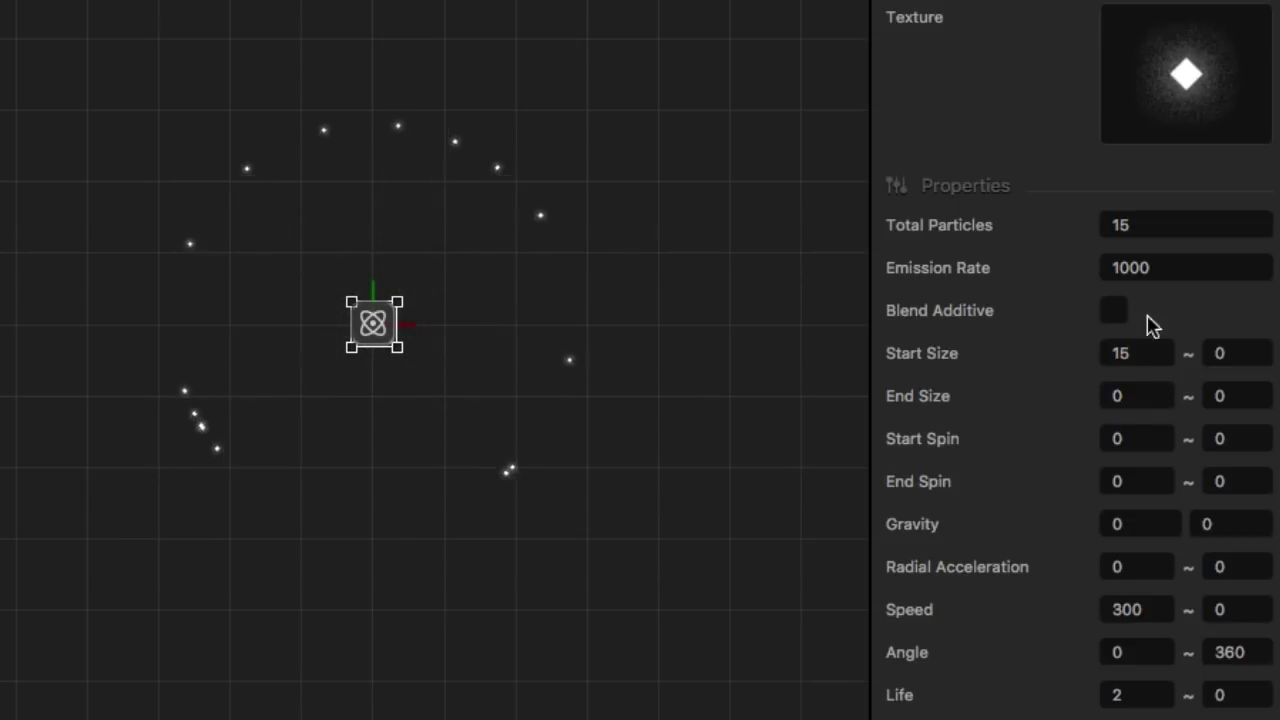
pyautogui.click(1152, 272)
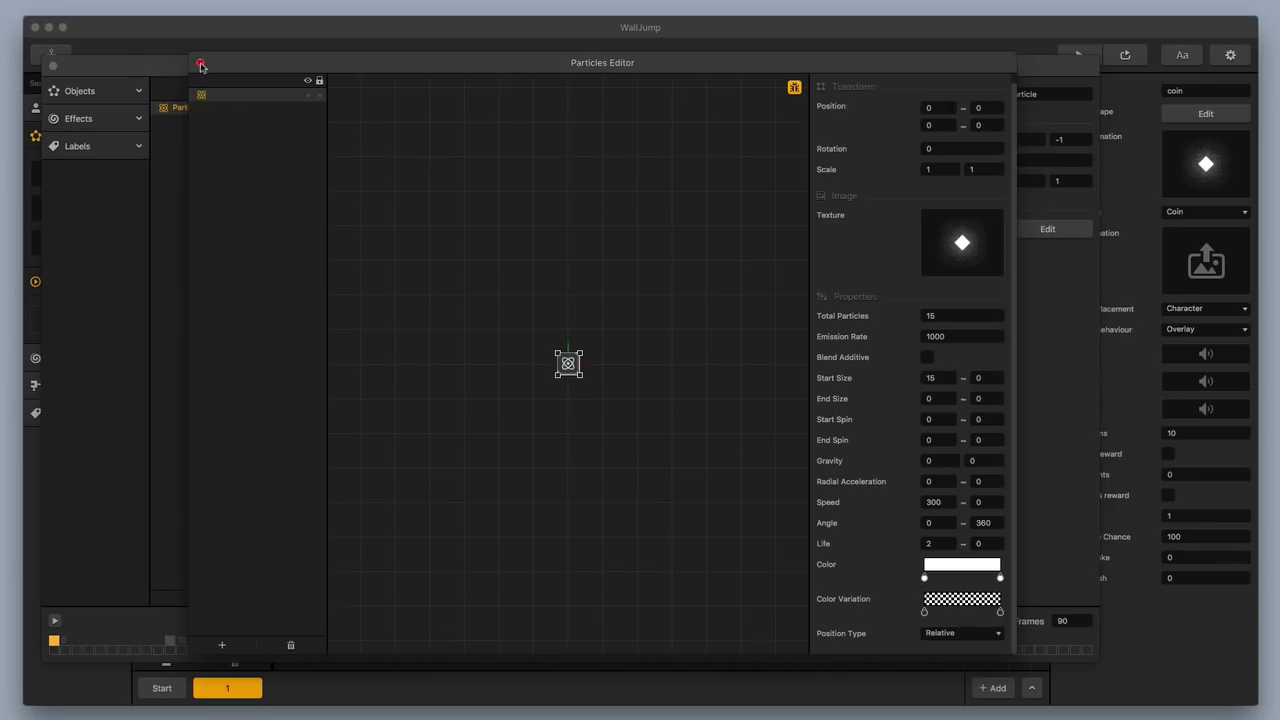
pyautogui.click(200, 64)
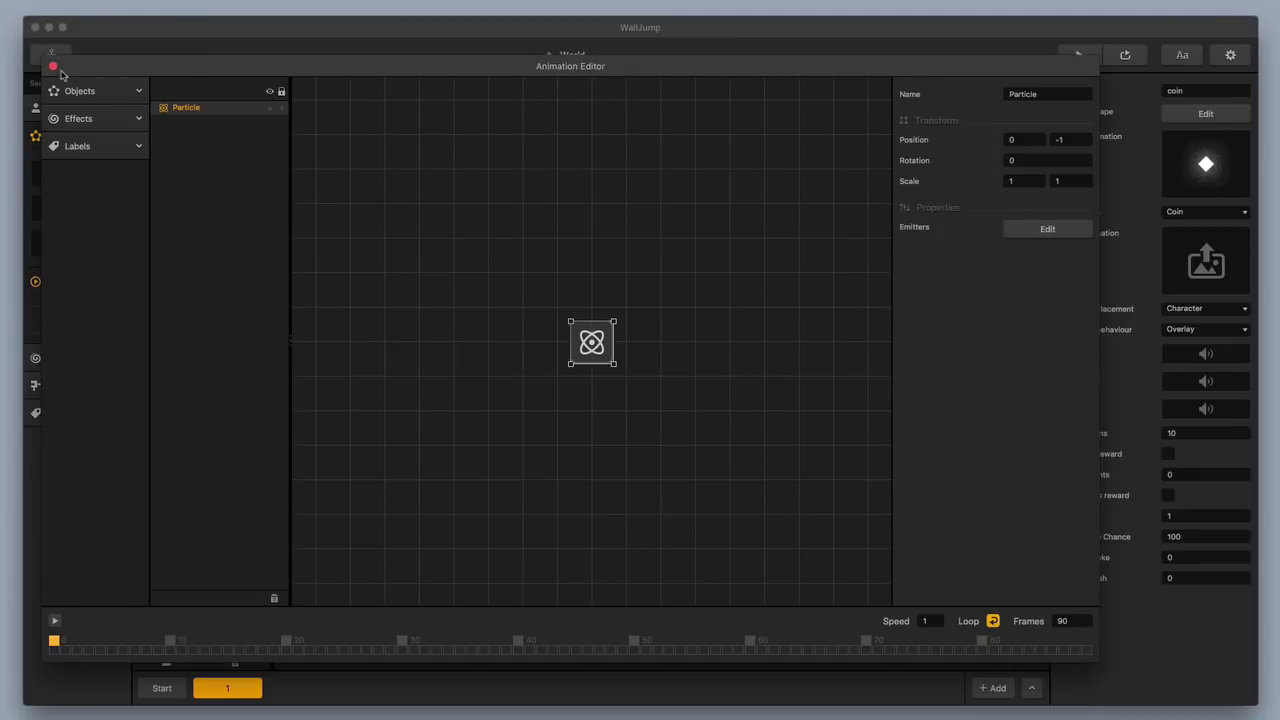
pyautogui.click(54, 68)
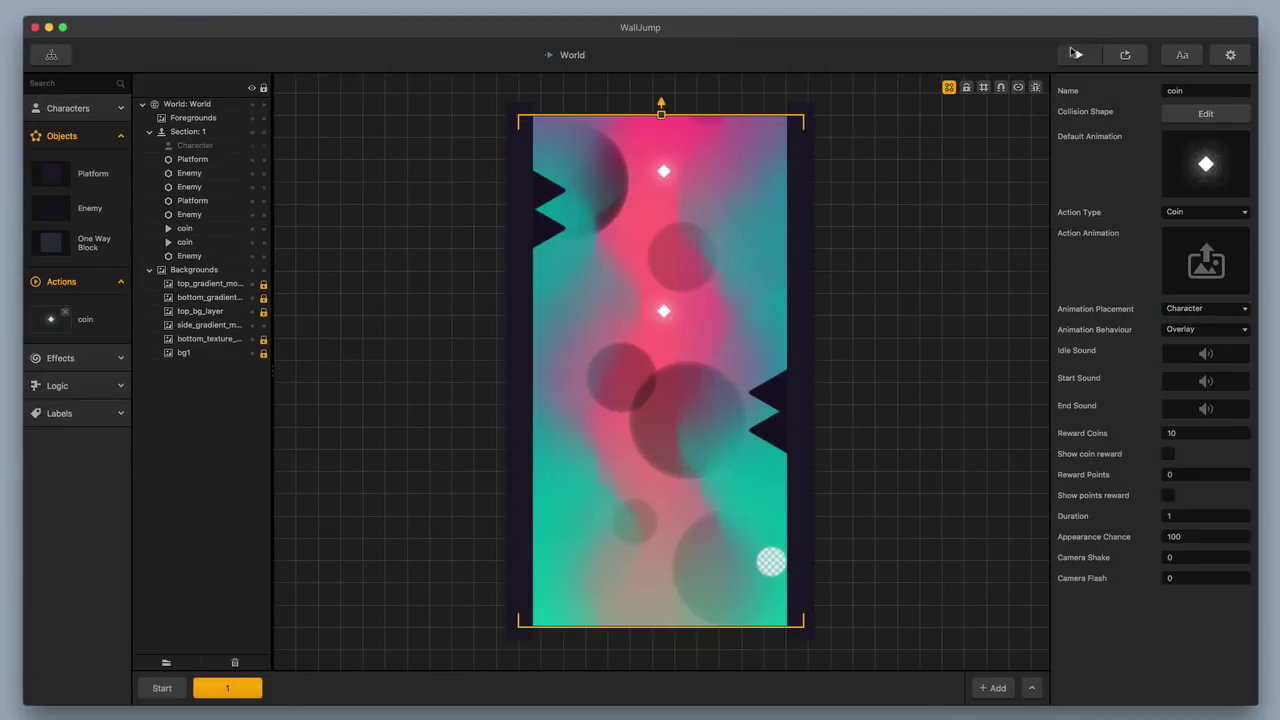
# Preview WallJump again and play it to compare the coin-collection burst with the emitter's settings.
pyautogui.click(1078, 54)
pyautogui.click(692, 540)
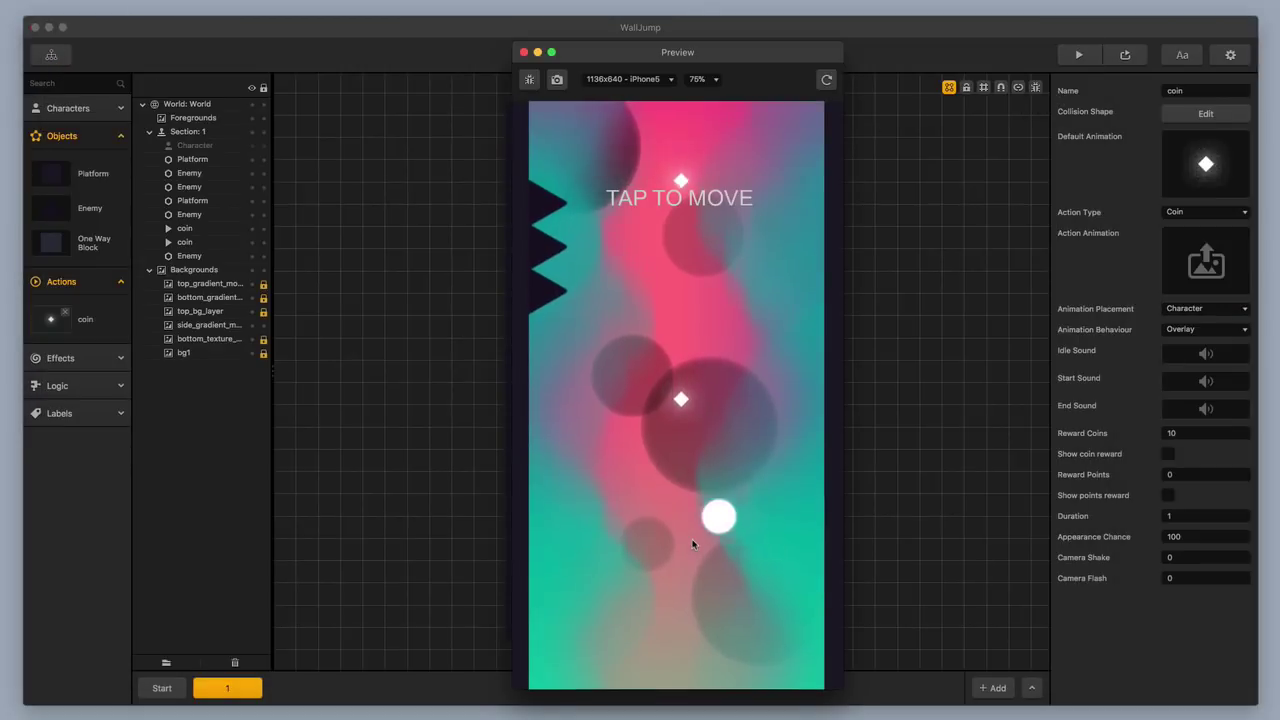
pyautogui.click(690, 539)
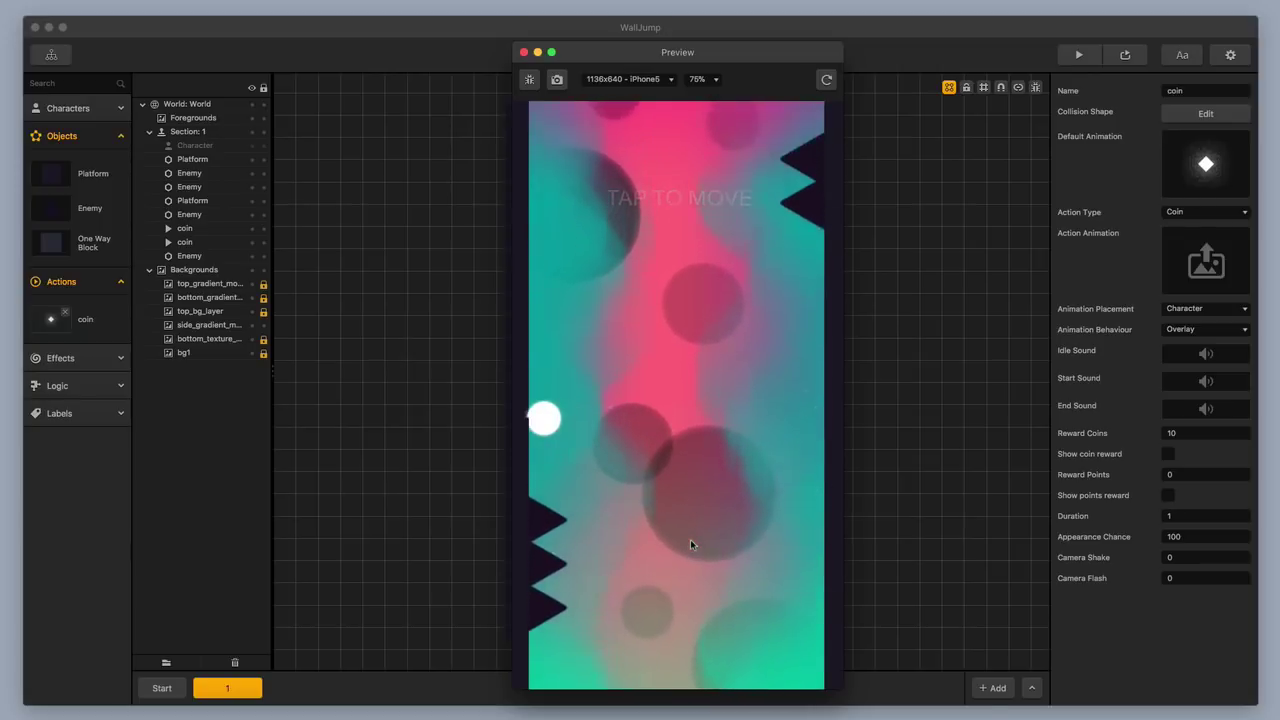
pyautogui.click(690, 539)
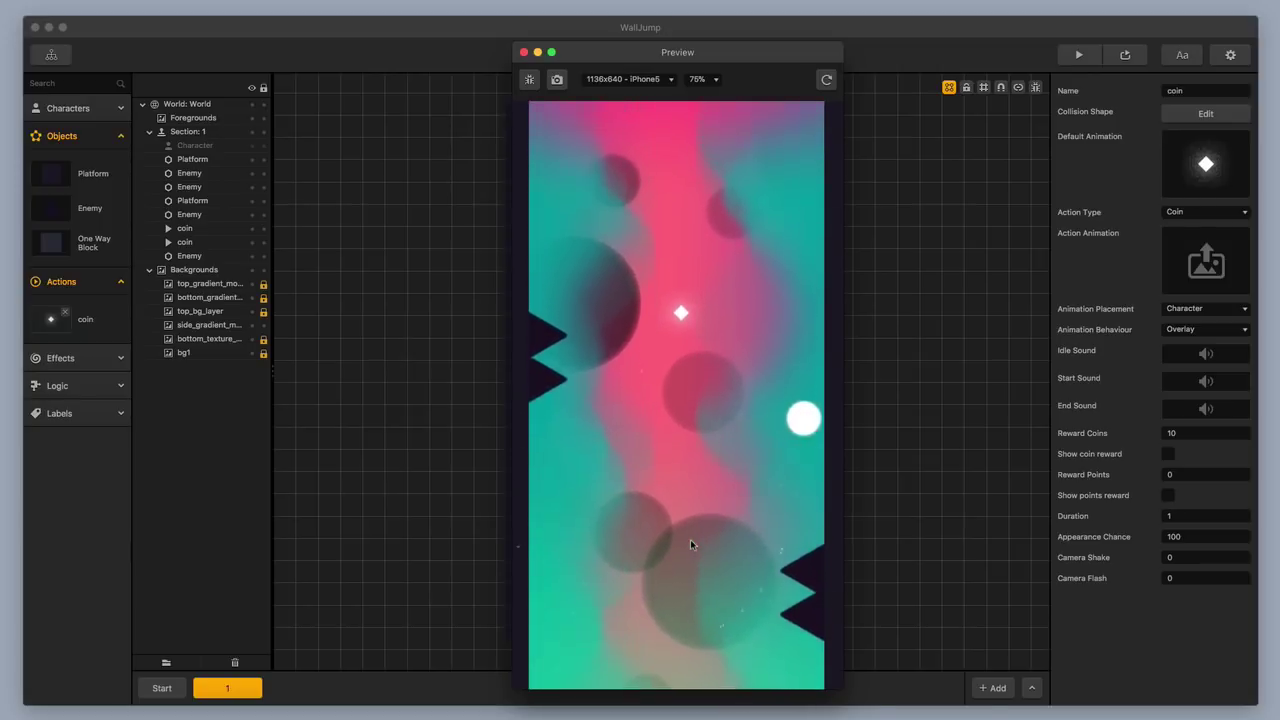
pyautogui.click(690, 539)
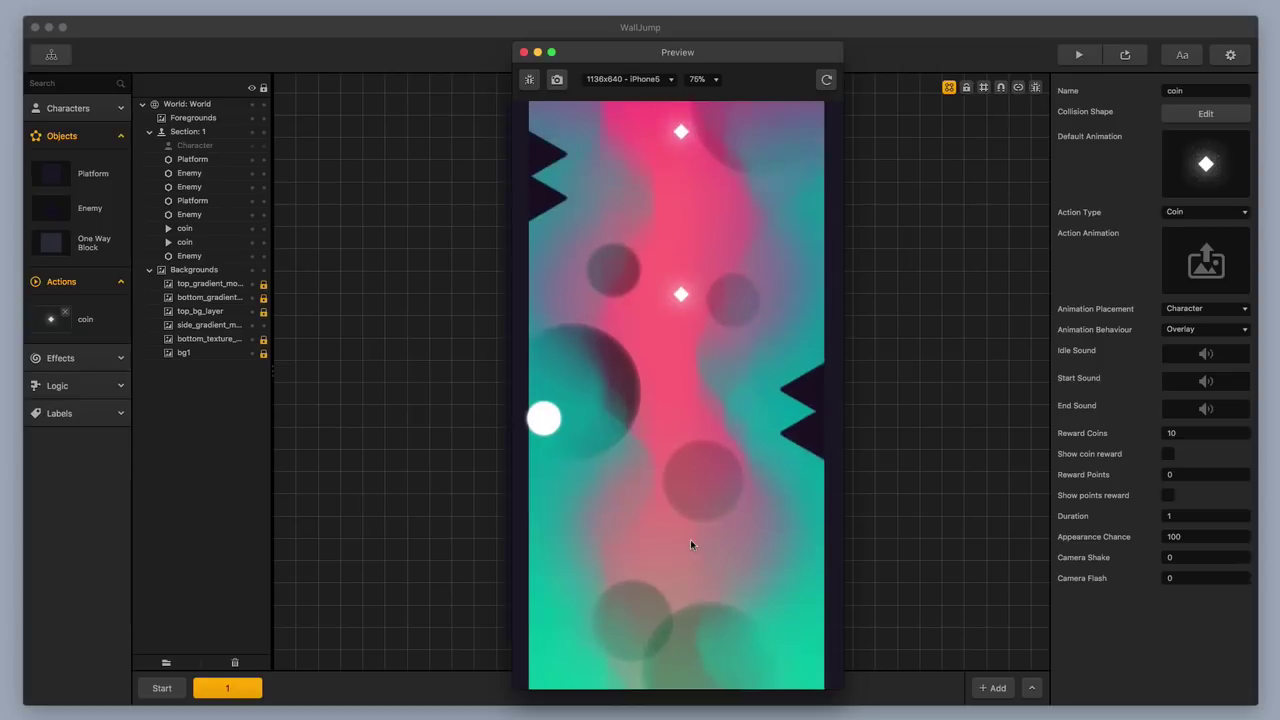
pyautogui.click(690, 539)
pyautogui.click(690, 539)
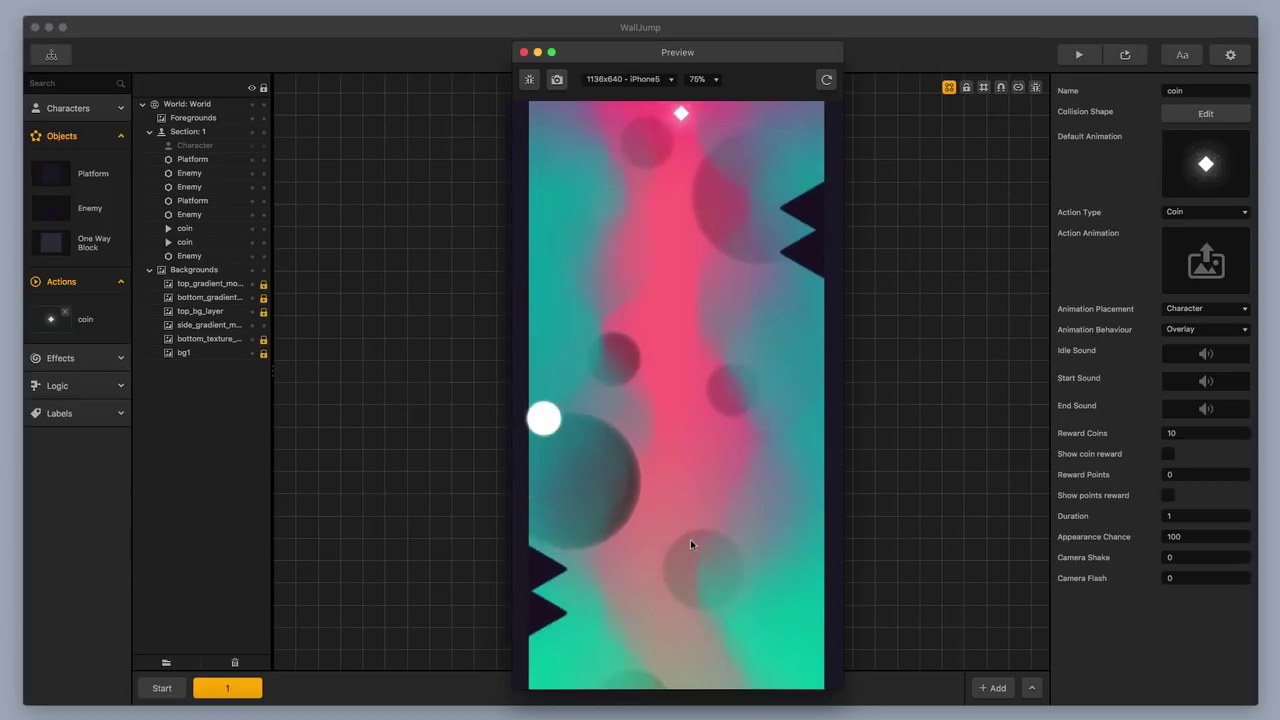
# Continue playing the WallJump preview, bouncing the ball between walls and through coins to watch the particle burst on collection.
pyautogui.click(690, 543)
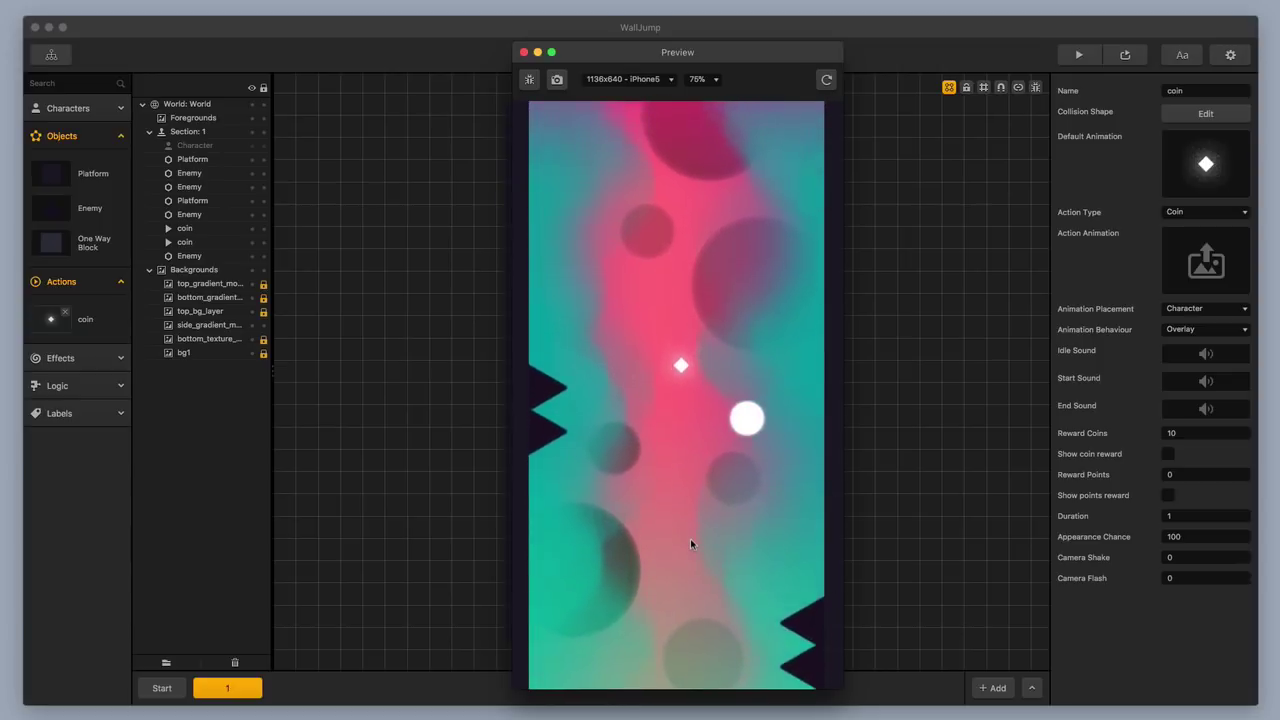
pyautogui.click(690, 543)
pyautogui.click(693, 525)
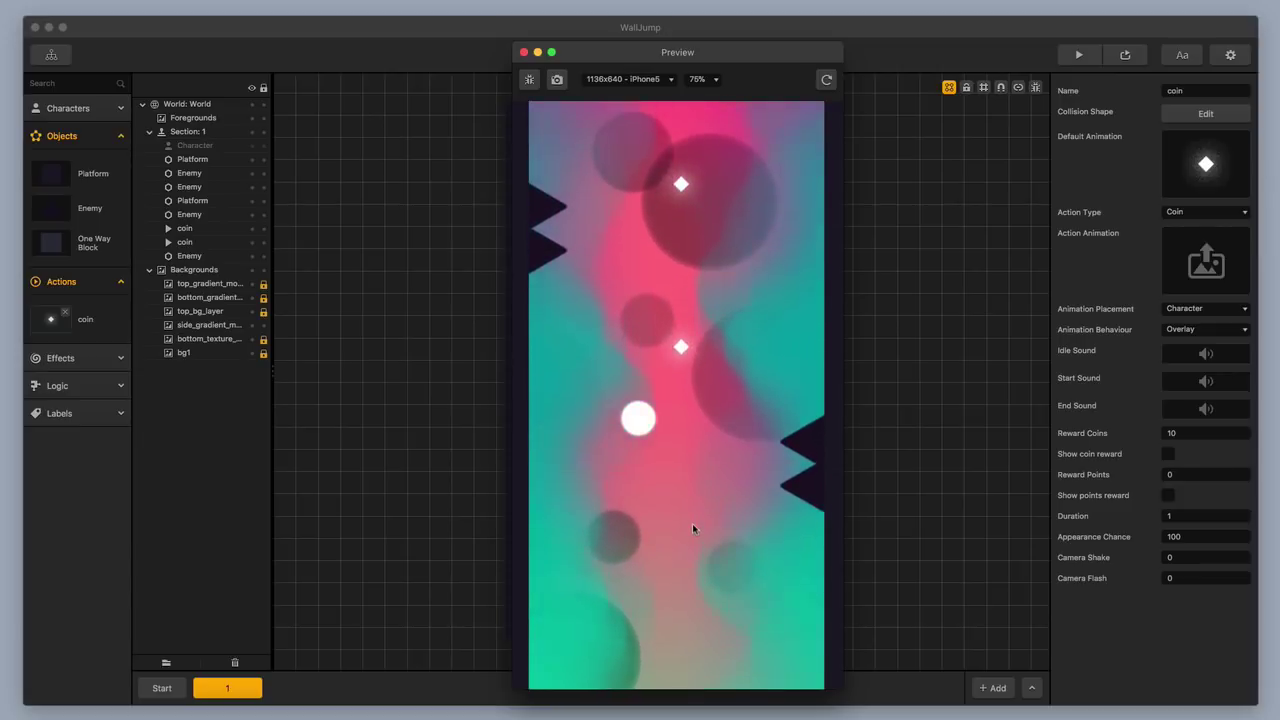
pyautogui.click(692, 526)
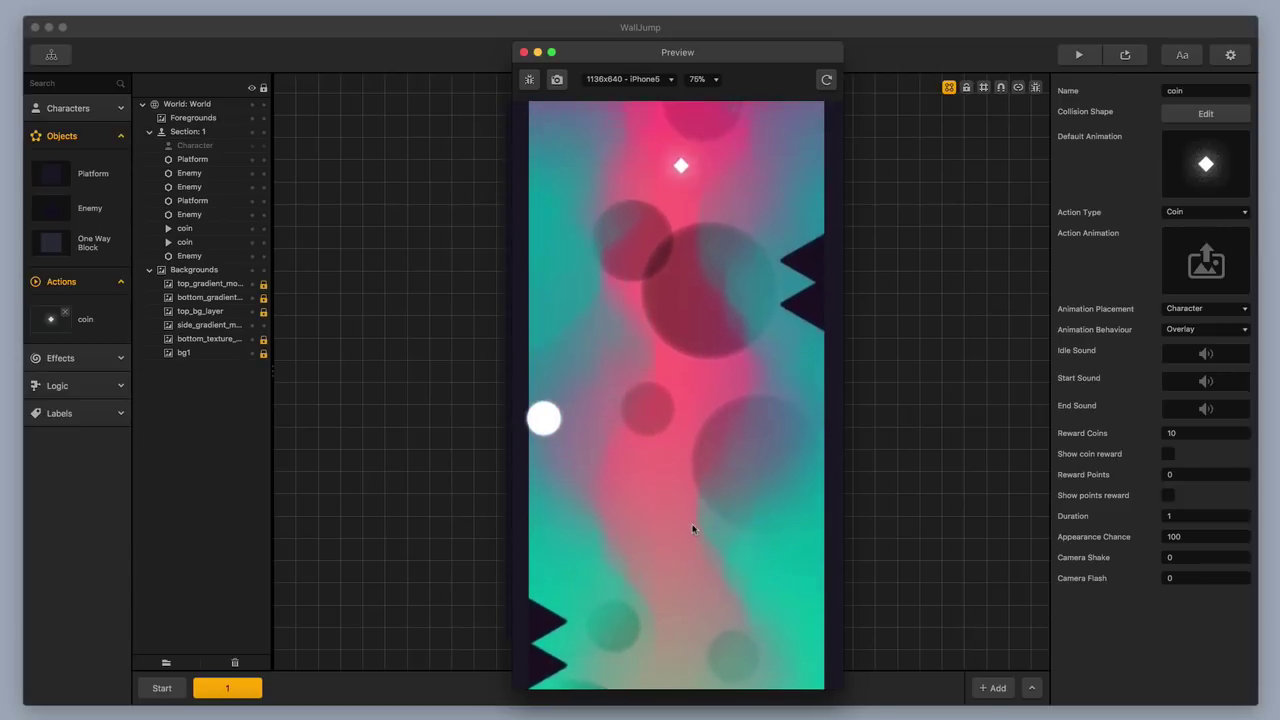
pyautogui.click(692, 528)
pyautogui.click(691, 526)
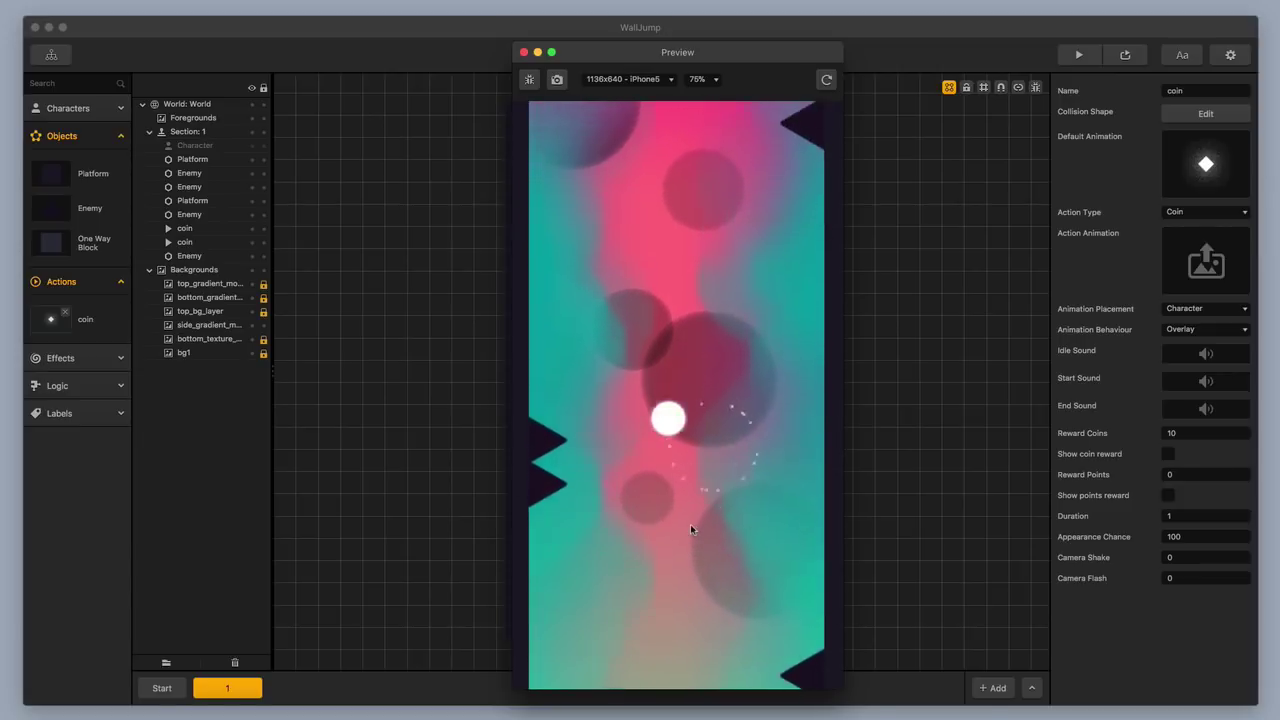
pyautogui.click(546, 278)
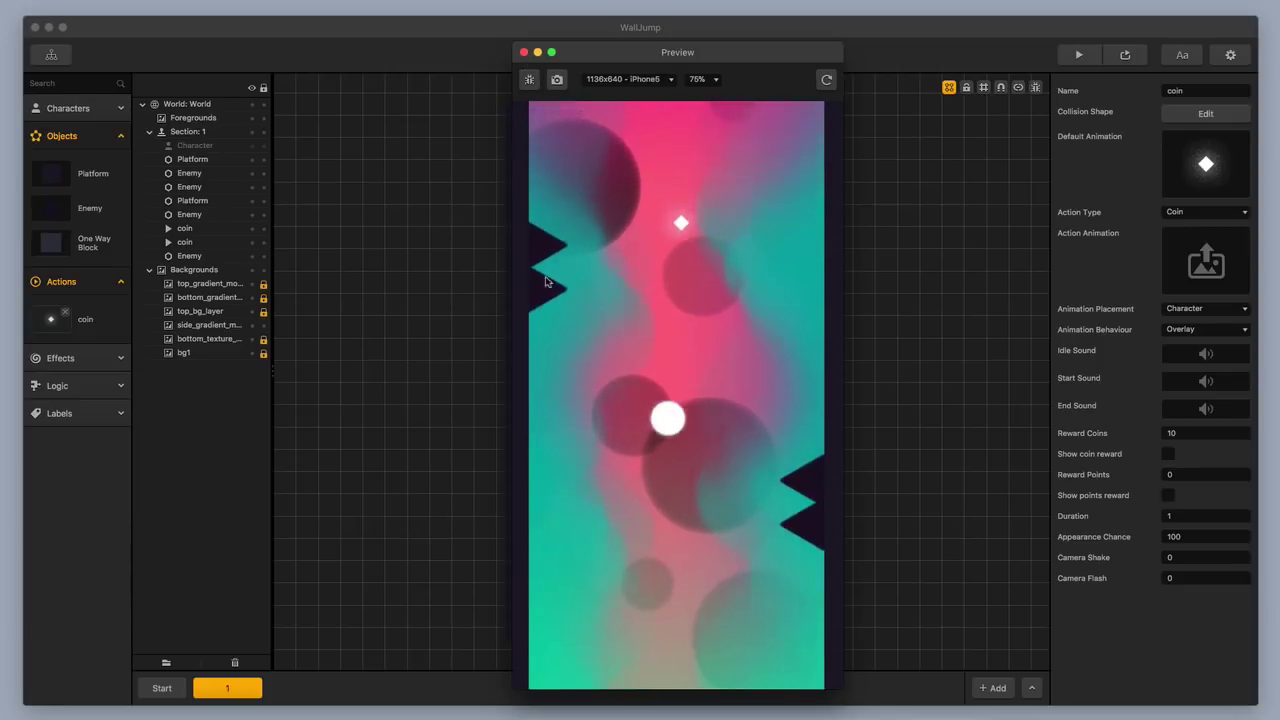
pyautogui.click(545, 285)
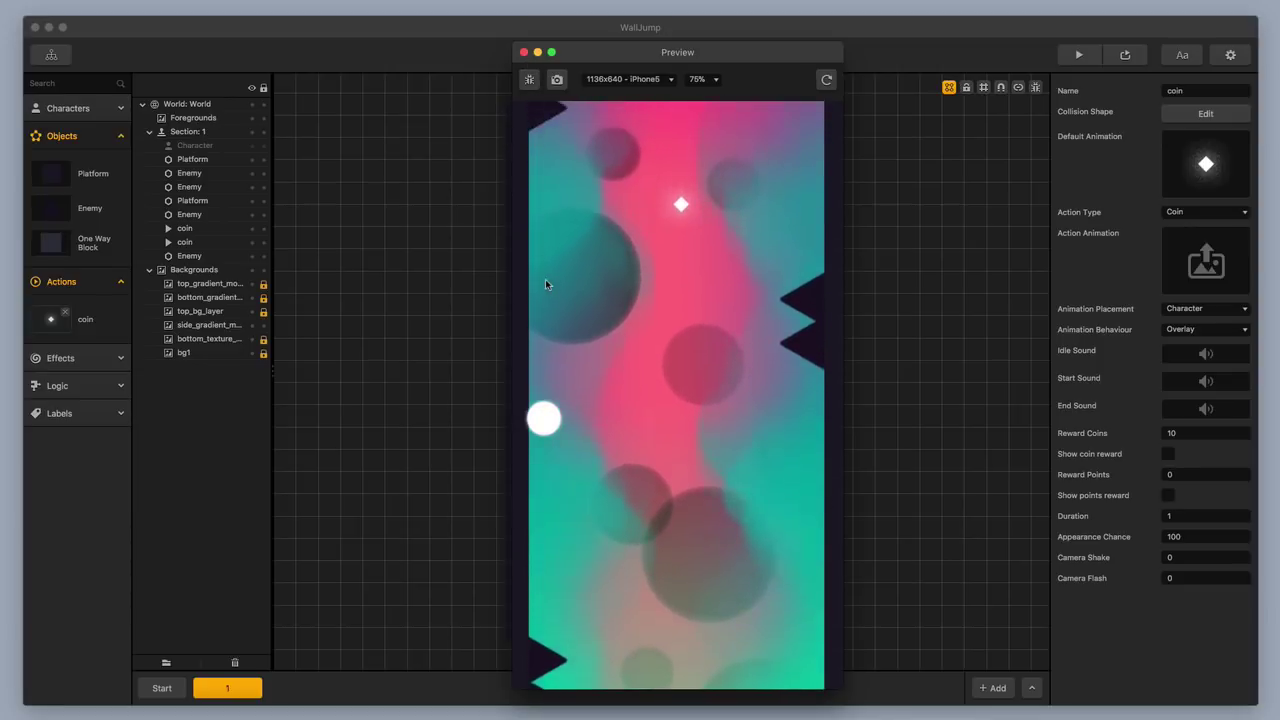
pyautogui.click(545, 285)
pyautogui.click(545, 284)
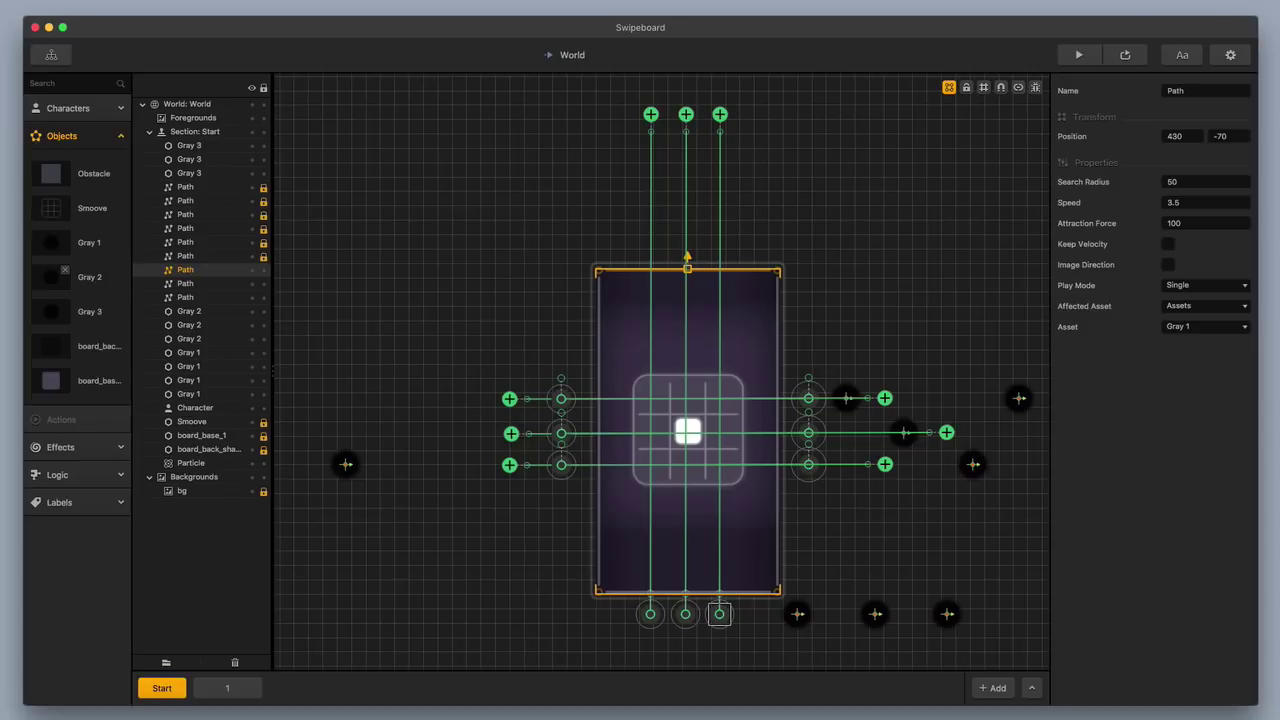
# Preview the Swipeboard game, start it and swipe the white square around the grid to watch the obstacles and particle effects.
pyautogui.click(1074, 57)
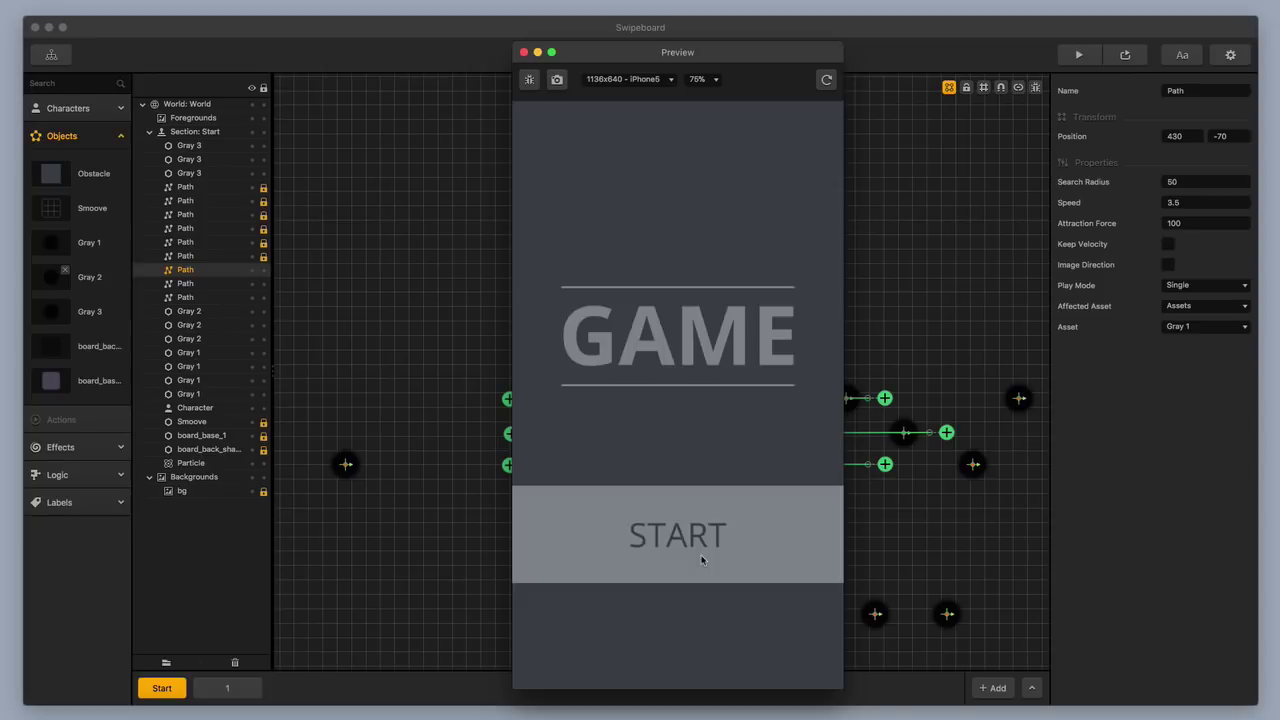
pyautogui.click(701, 560)
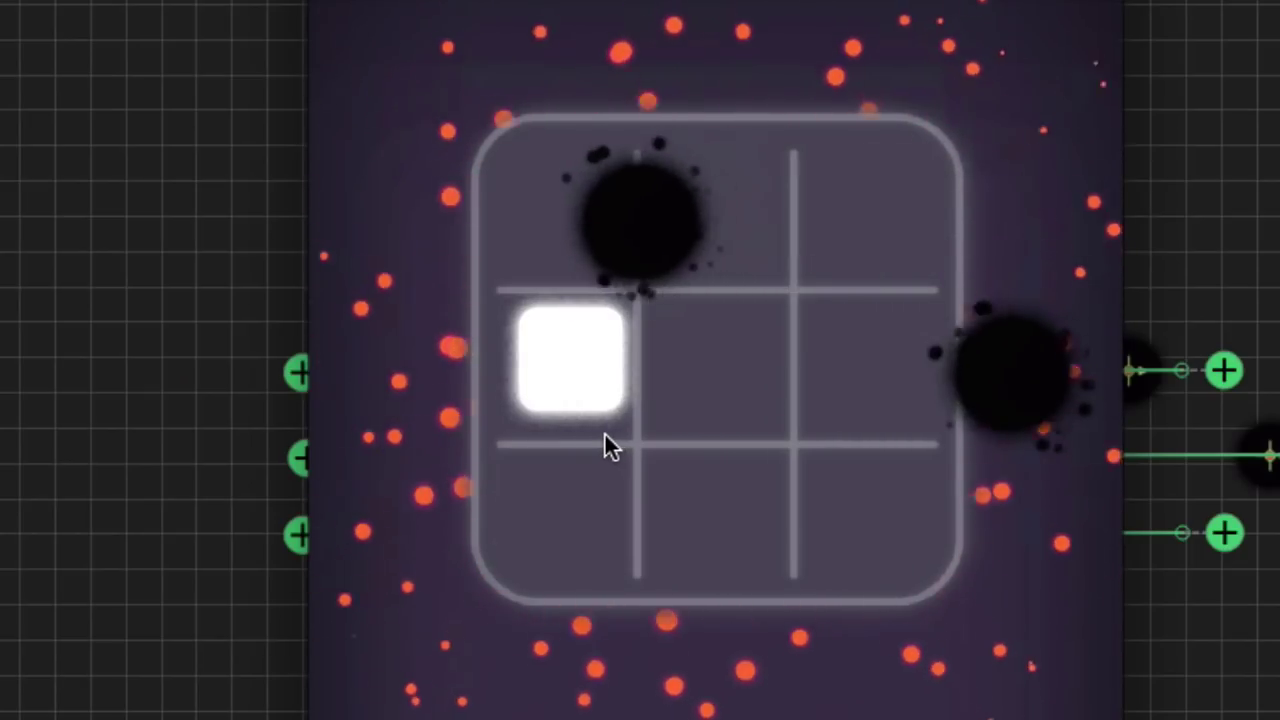
pyautogui.click(604, 172)
pyautogui.click(709, 197)
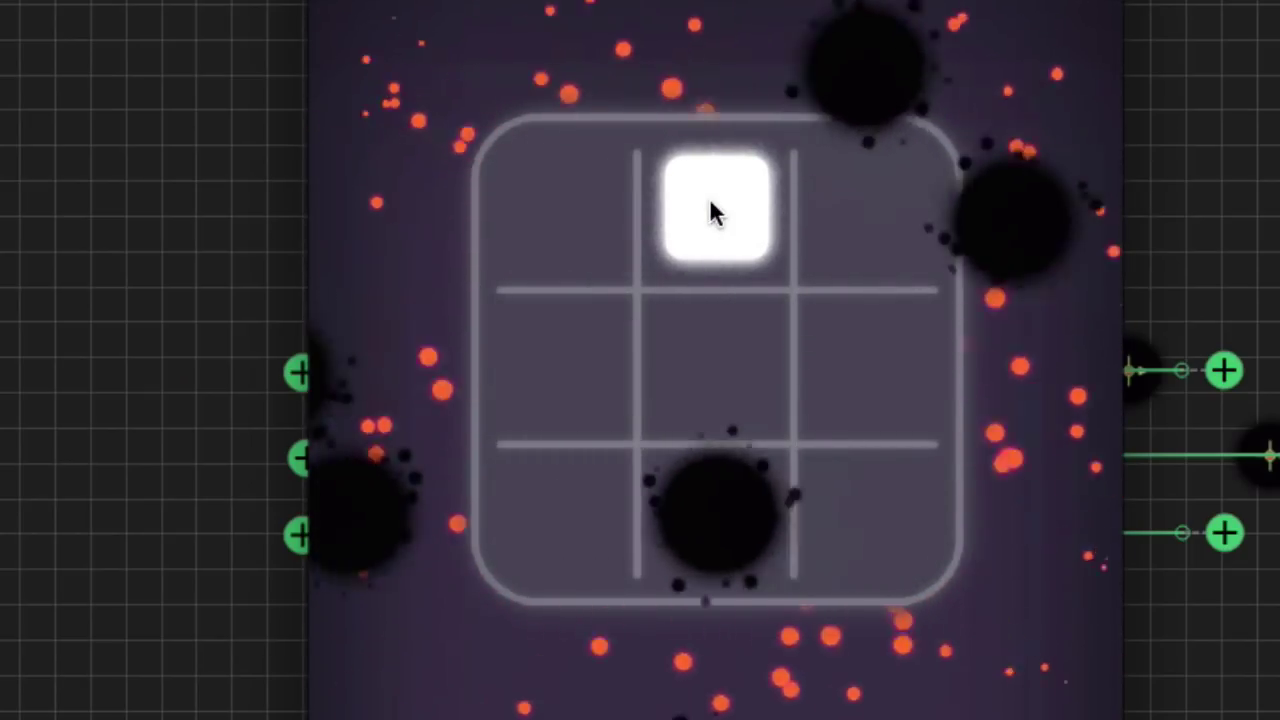
pyautogui.click(604, 182)
pyautogui.click(737, 700)
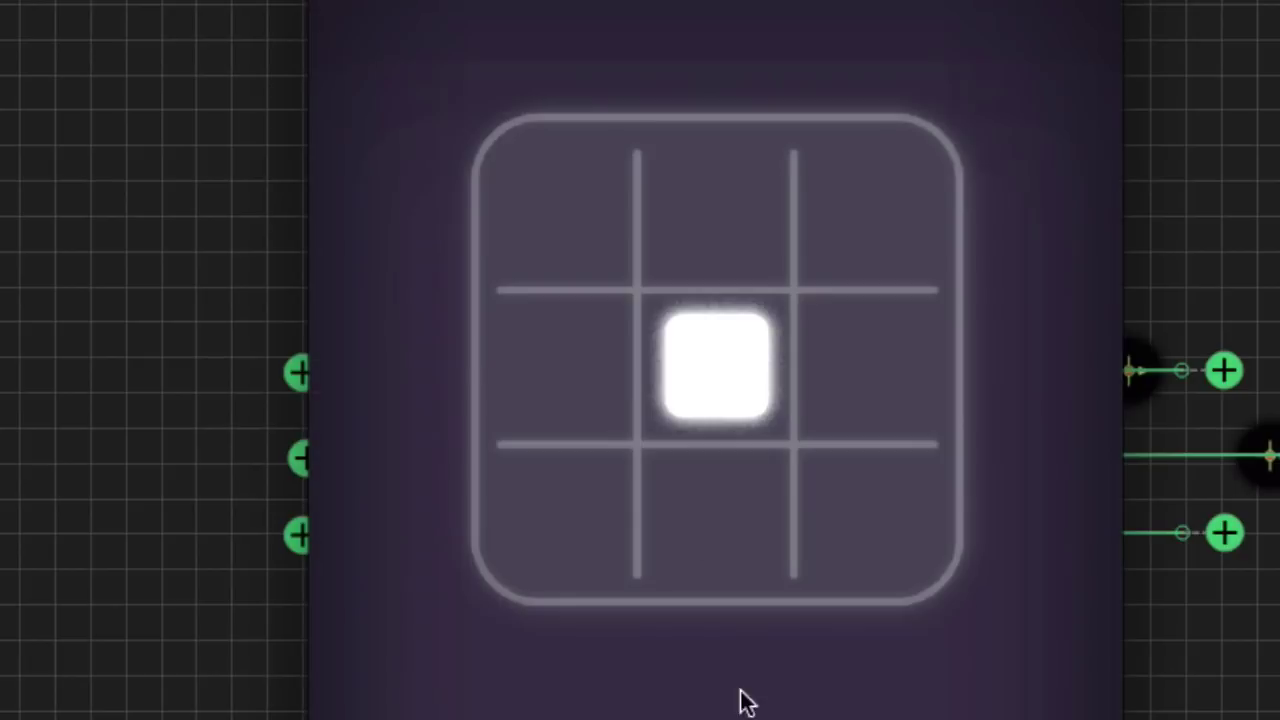
pyautogui.click(503, 380)
pyautogui.click(516, 497)
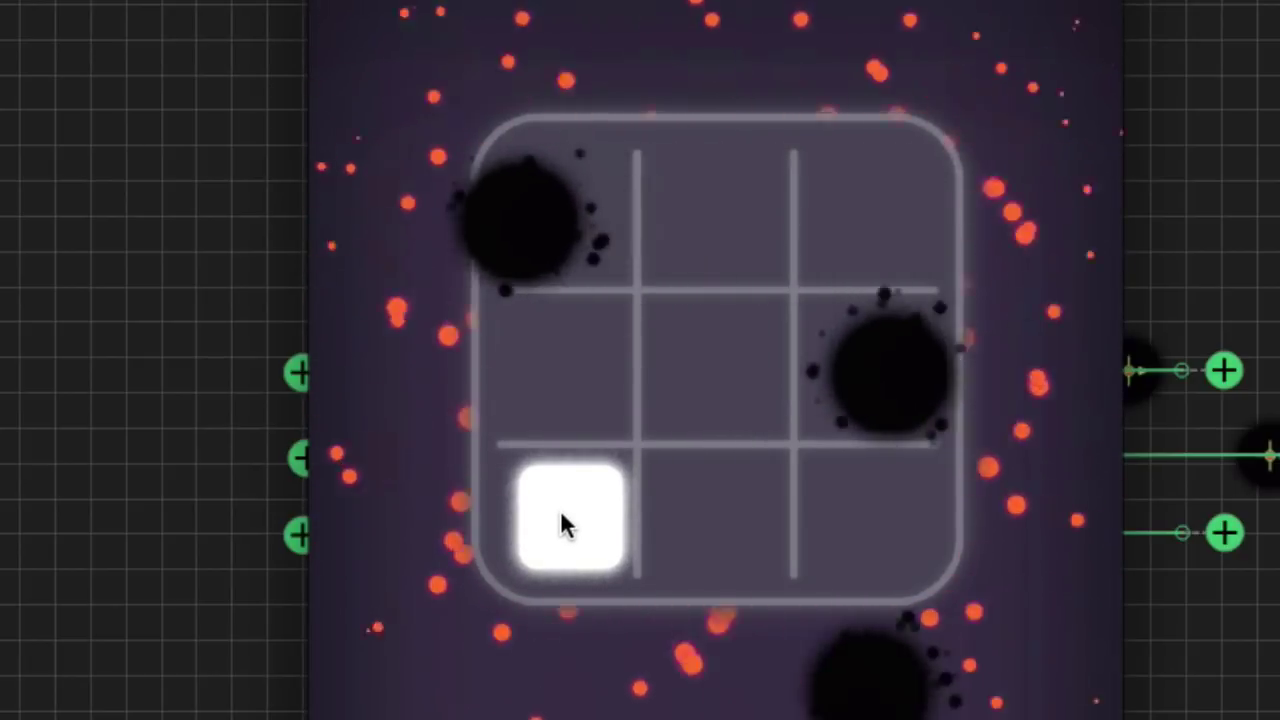
pyautogui.click(716, 372)
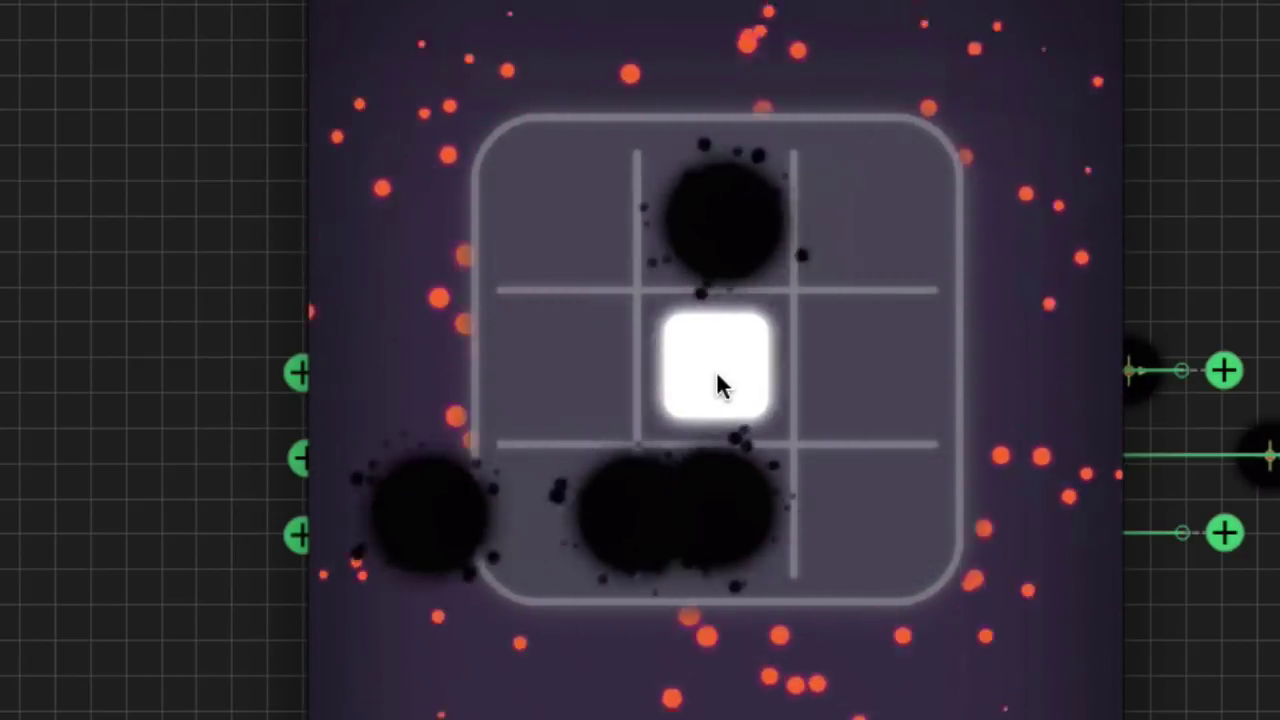
pyautogui.click(714, 475)
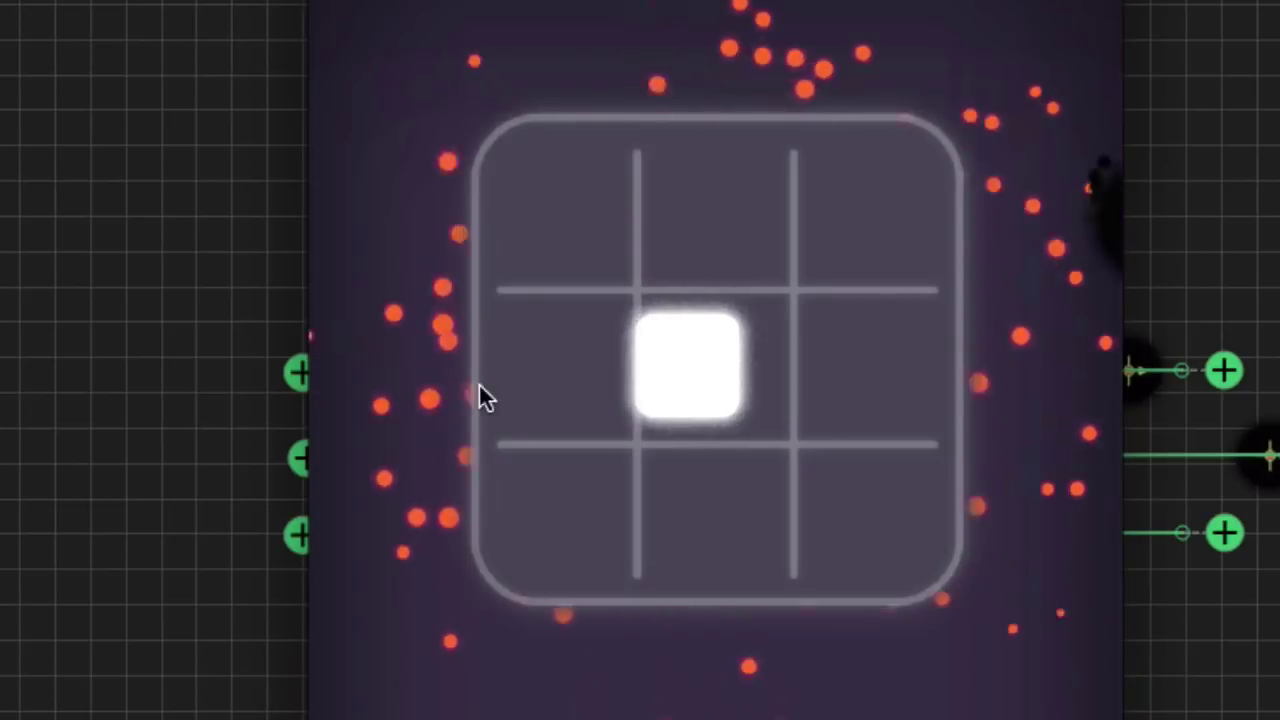
pyautogui.click(577, 402)
pyautogui.click(553, 522)
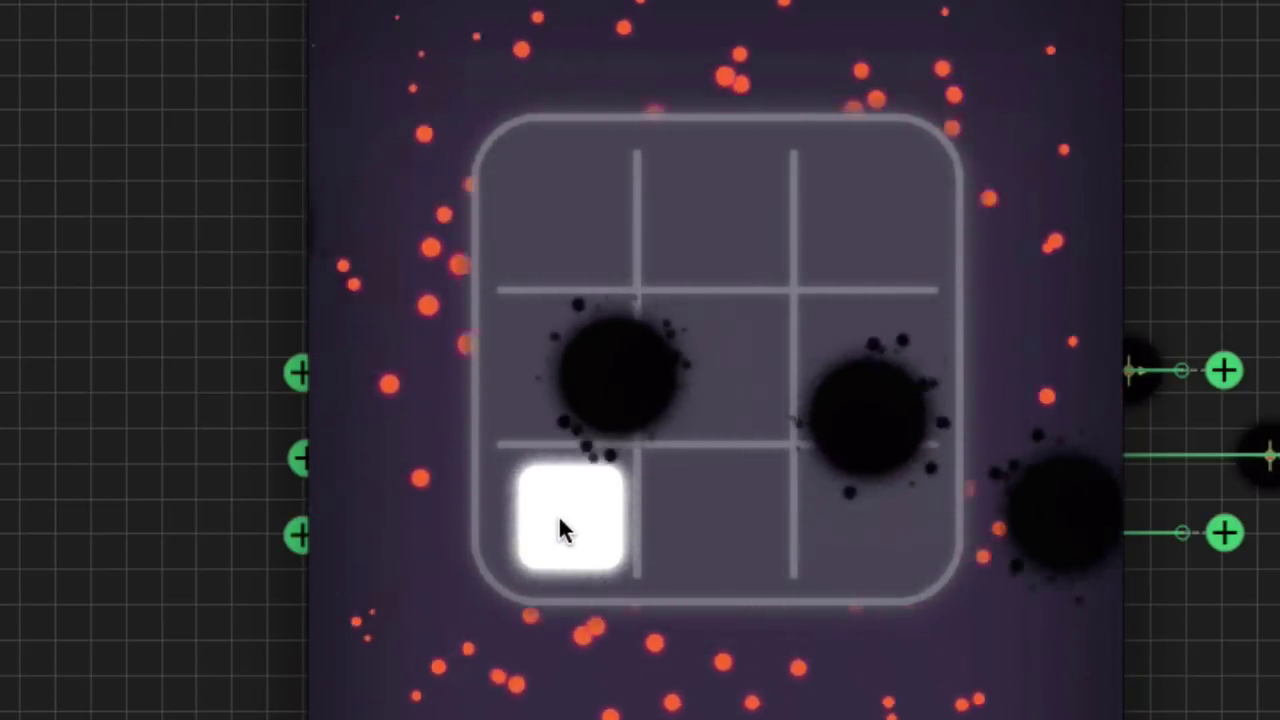
pyautogui.click(551, 382)
pyautogui.click(551, 466)
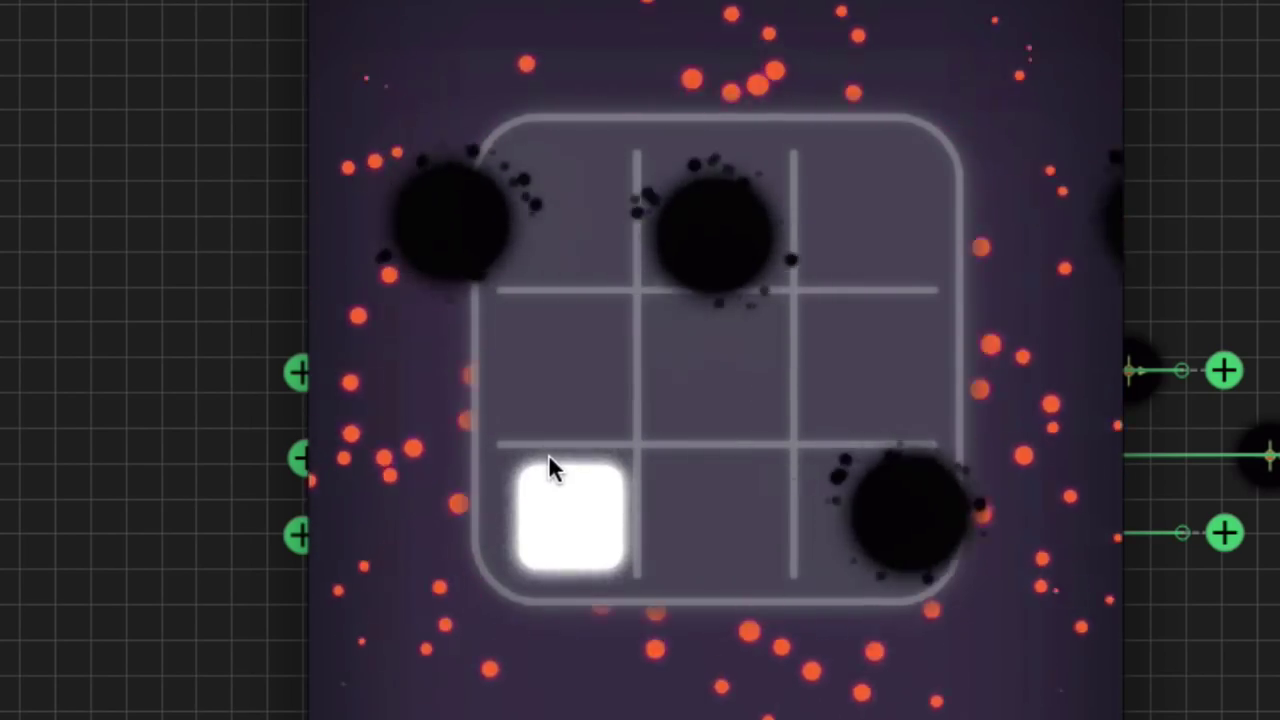
pyautogui.click(740, 509)
pyautogui.click(603, 528)
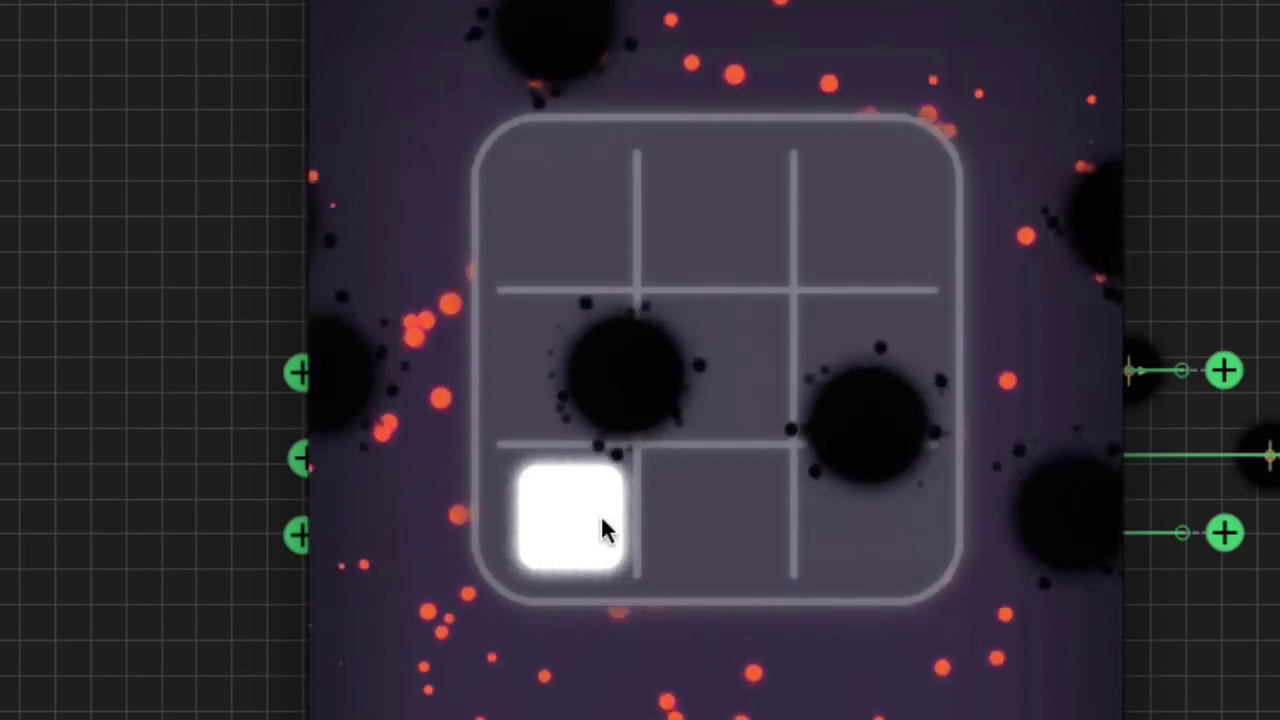
pyautogui.click(540, 380)
pyautogui.click(560, 514)
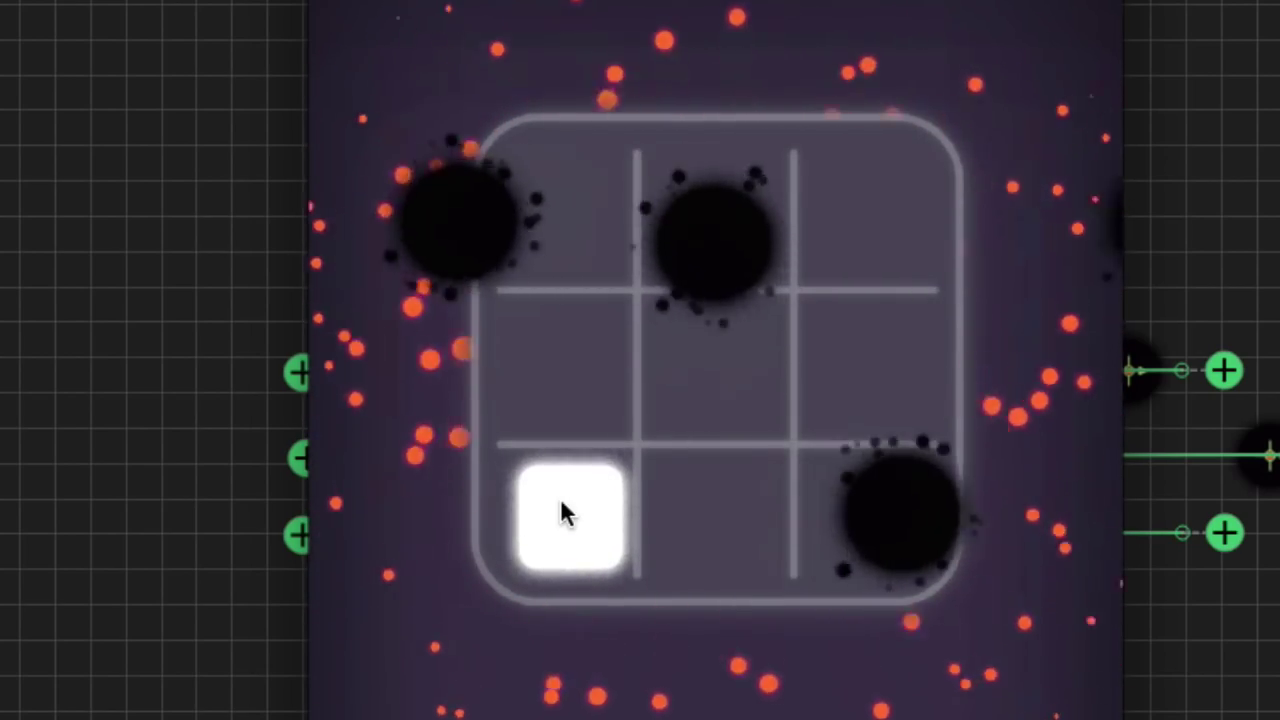
pyautogui.click(657, 511)
pyautogui.click(520, 530)
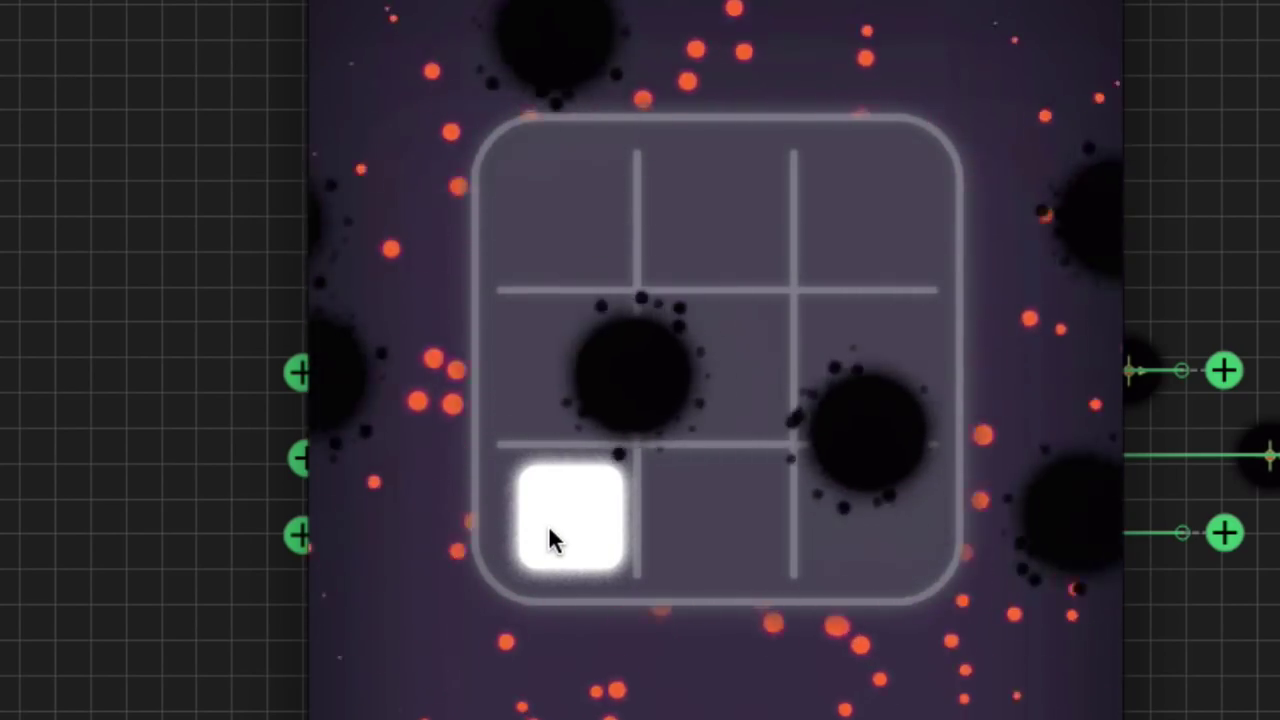
pyautogui.click(548, 405)
pyautogui.click(571, 503)
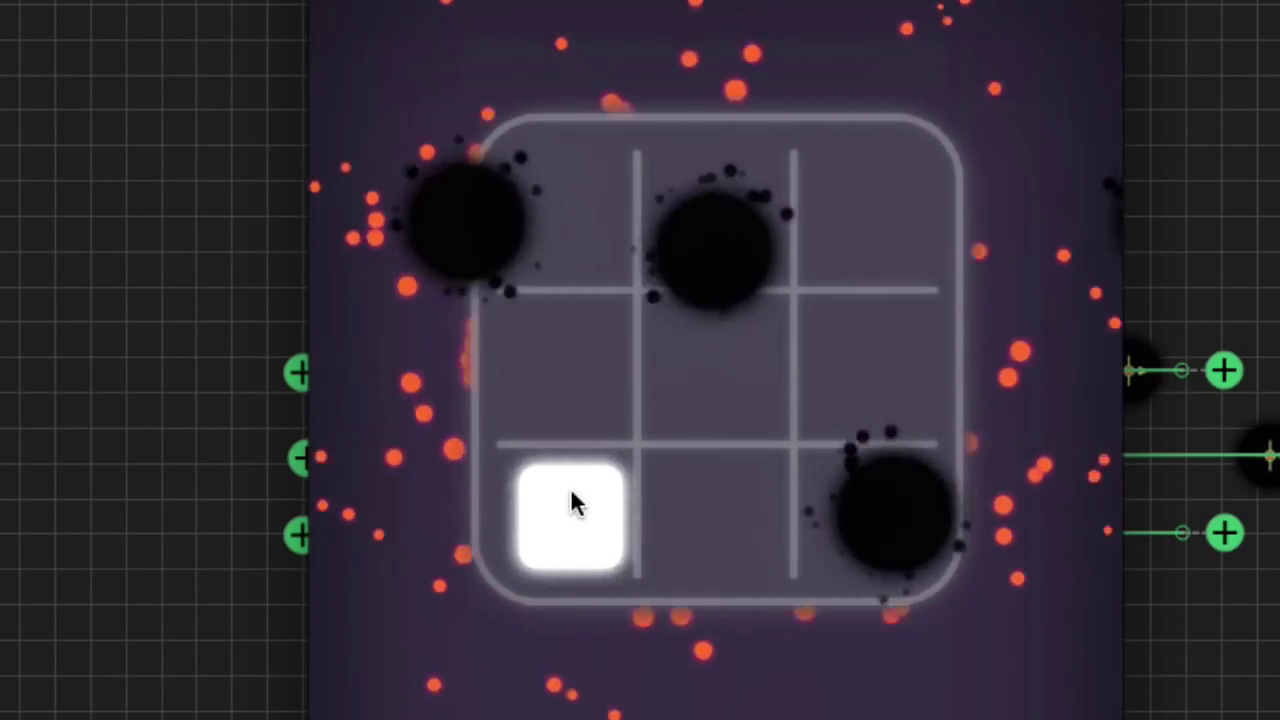
pyautogui.click(694, 514)
pyautogui.click(583, 530)
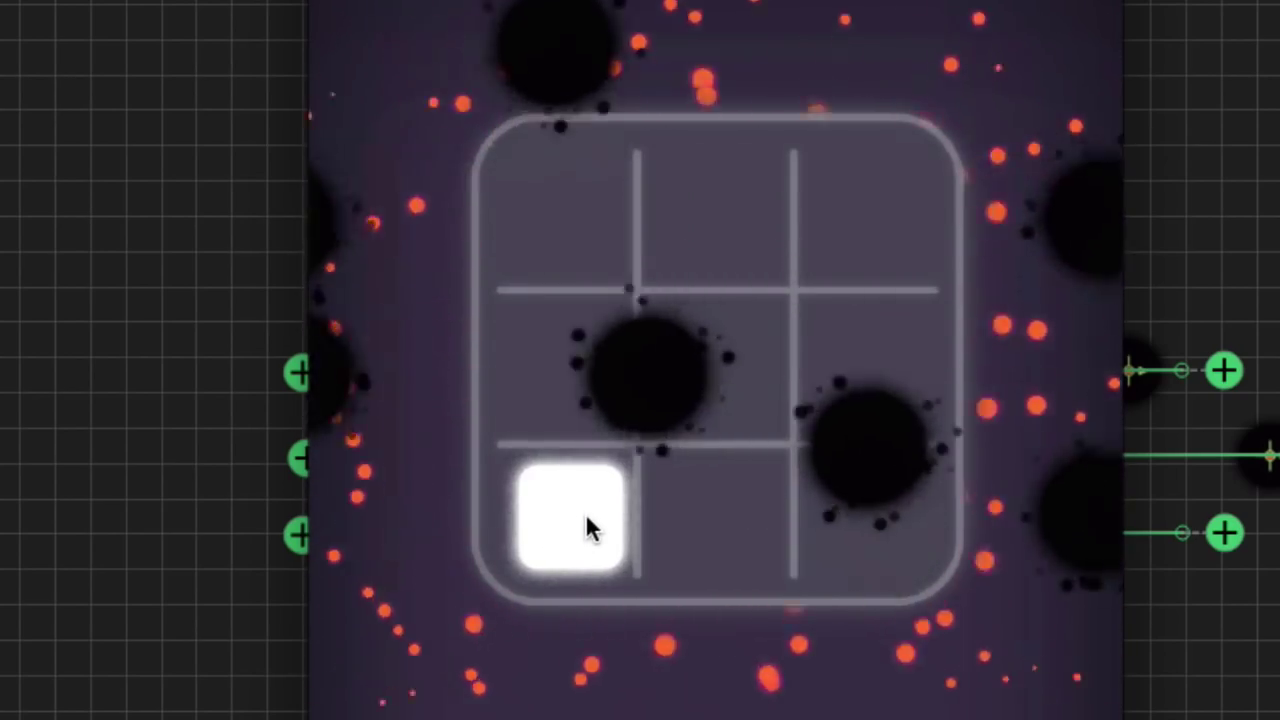
pyautogui.click(585, 372)
pyautogui.click(576, 508)
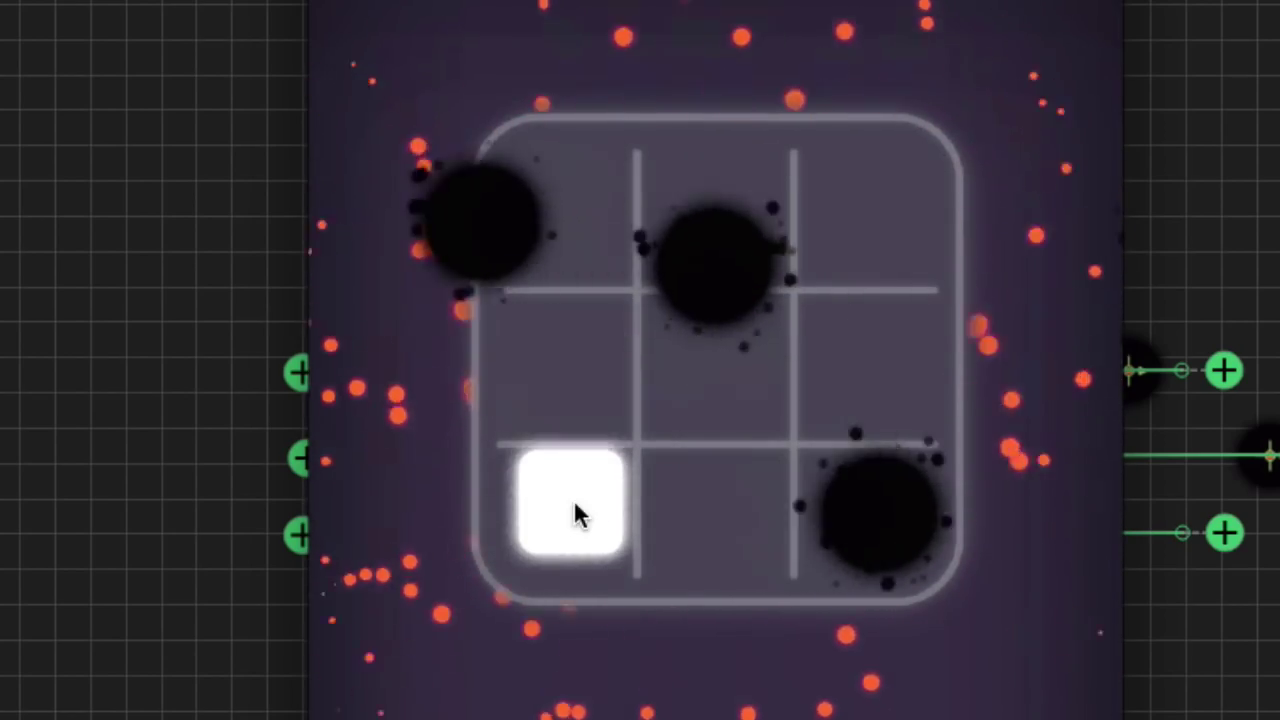
pyautogui.click(712, 518)
pyautogui.click(586, 535)
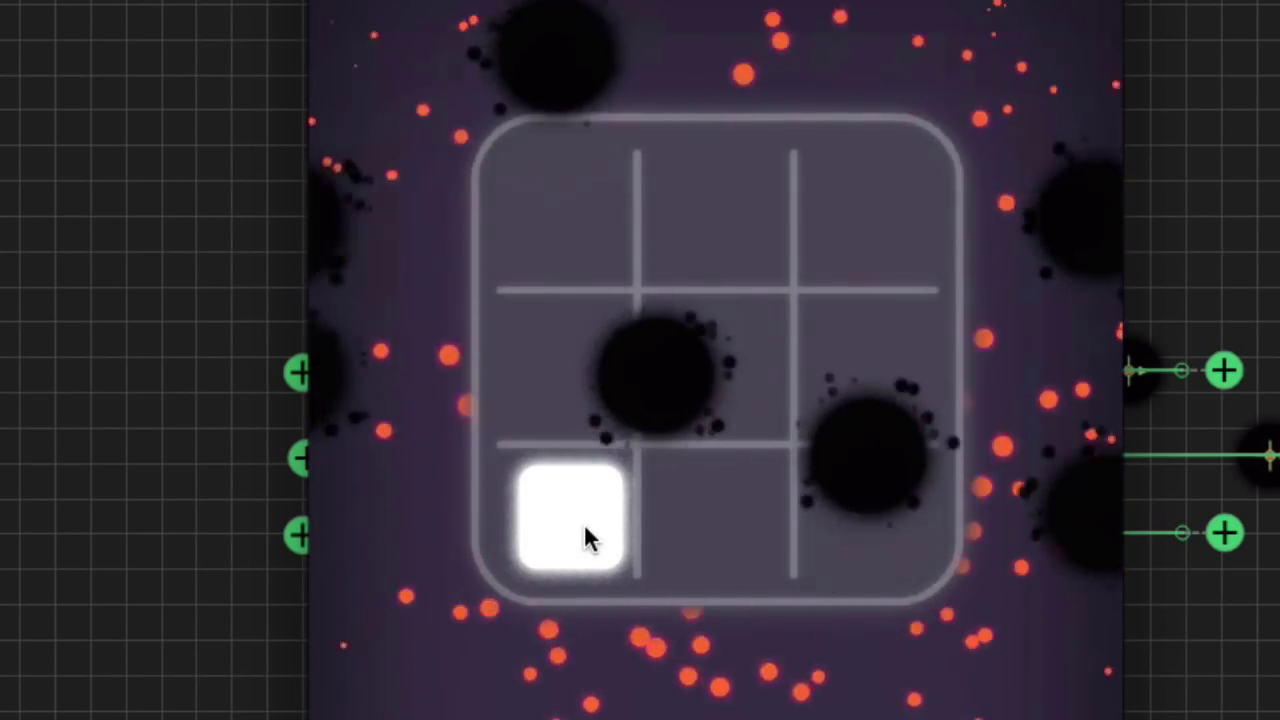
pyautogui.click(575, 415)
pyautogui.click(551, 526)
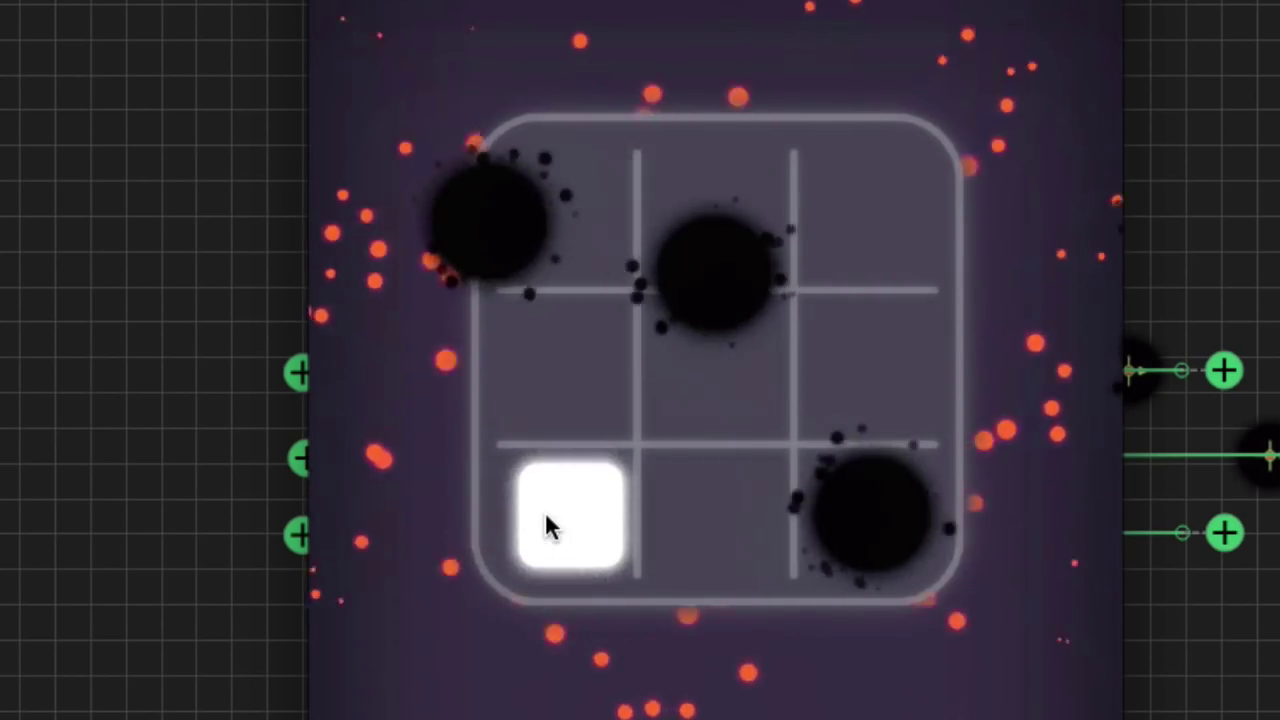
pyautogui.click(705, 545)
pyautogui.click(538, 537)
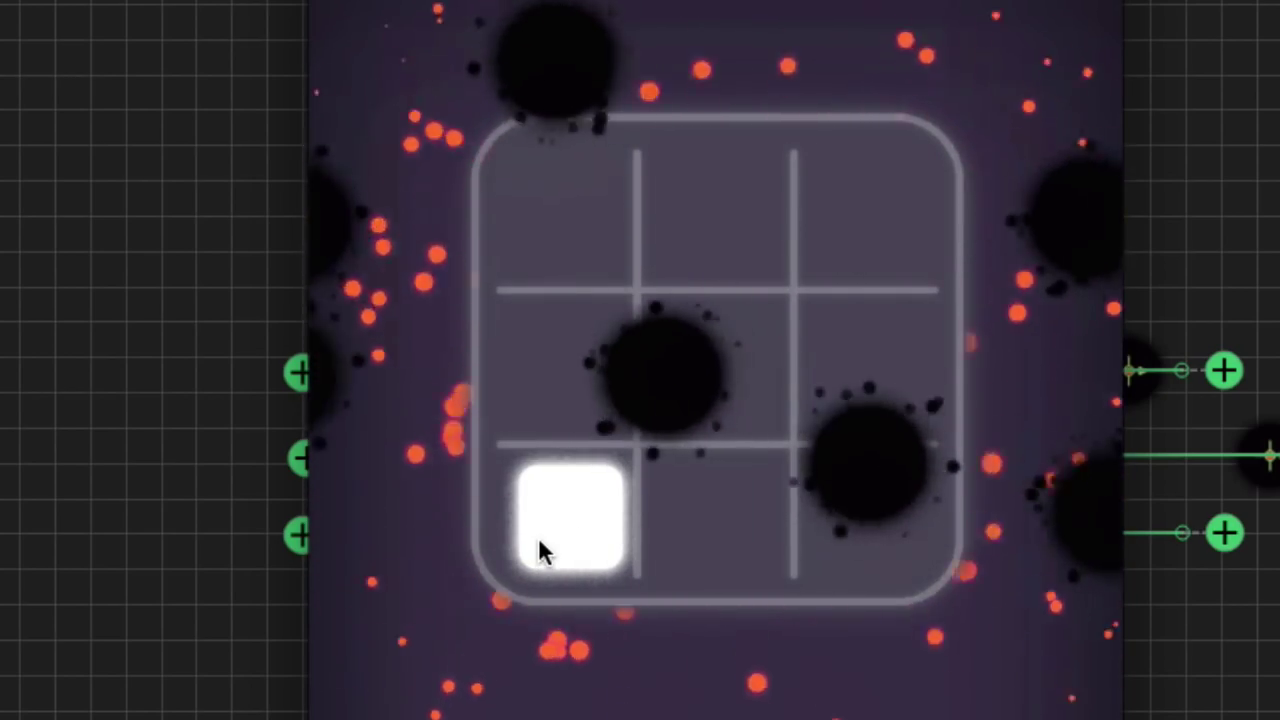
pyautogui.click(540, 375)
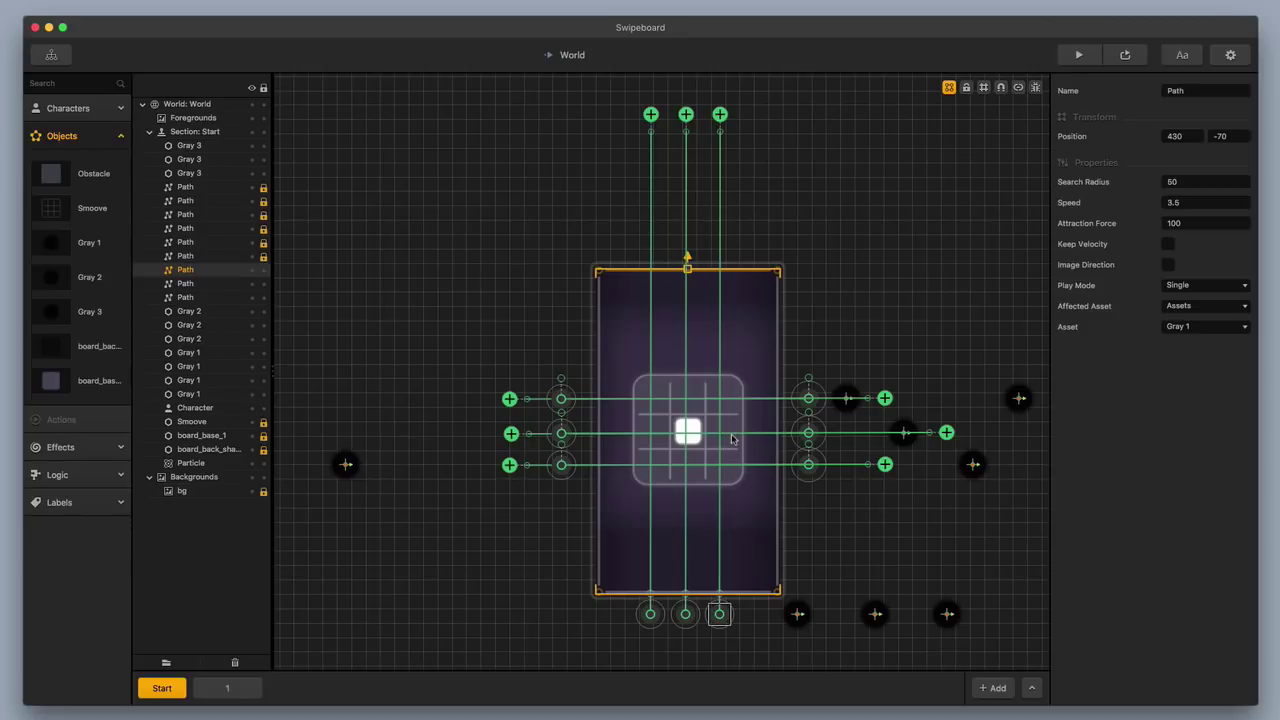
# Open the World UI scene from the Game Mind Map and examine the Swipe Control element and its swipe area.
pyautogui.click(51, 54)
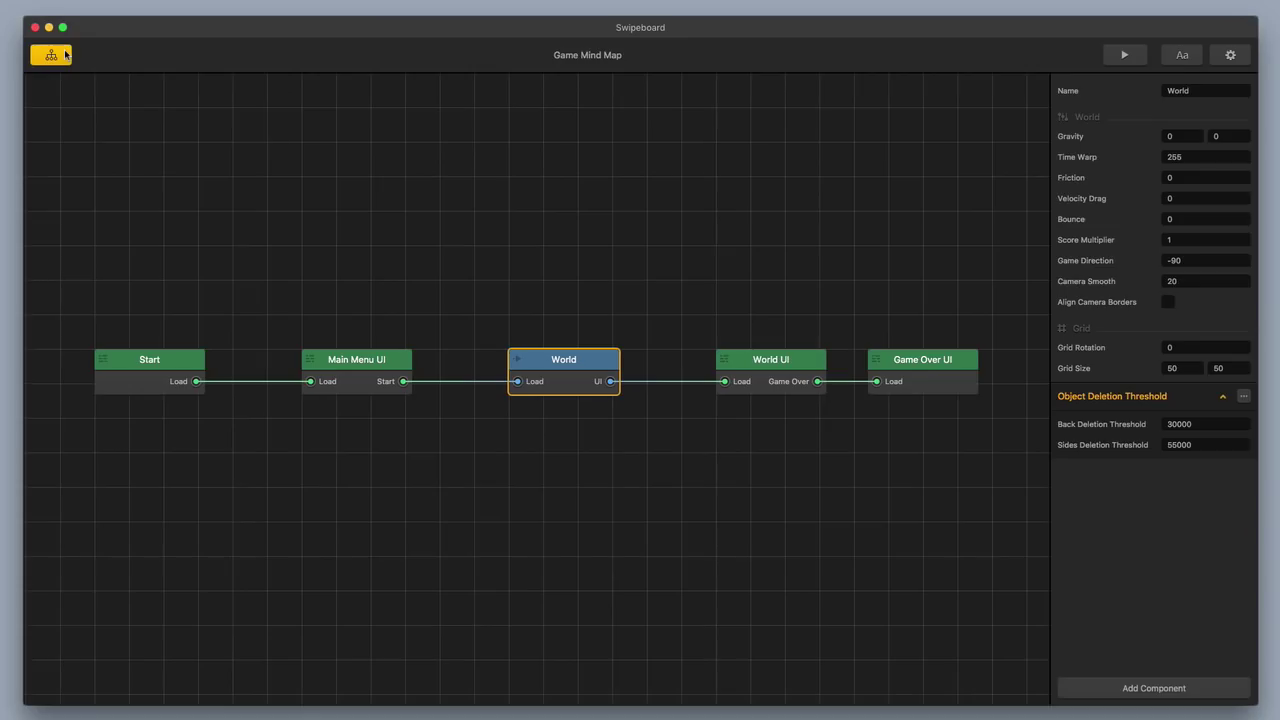
pyautogui.doubleClick(762, 368)
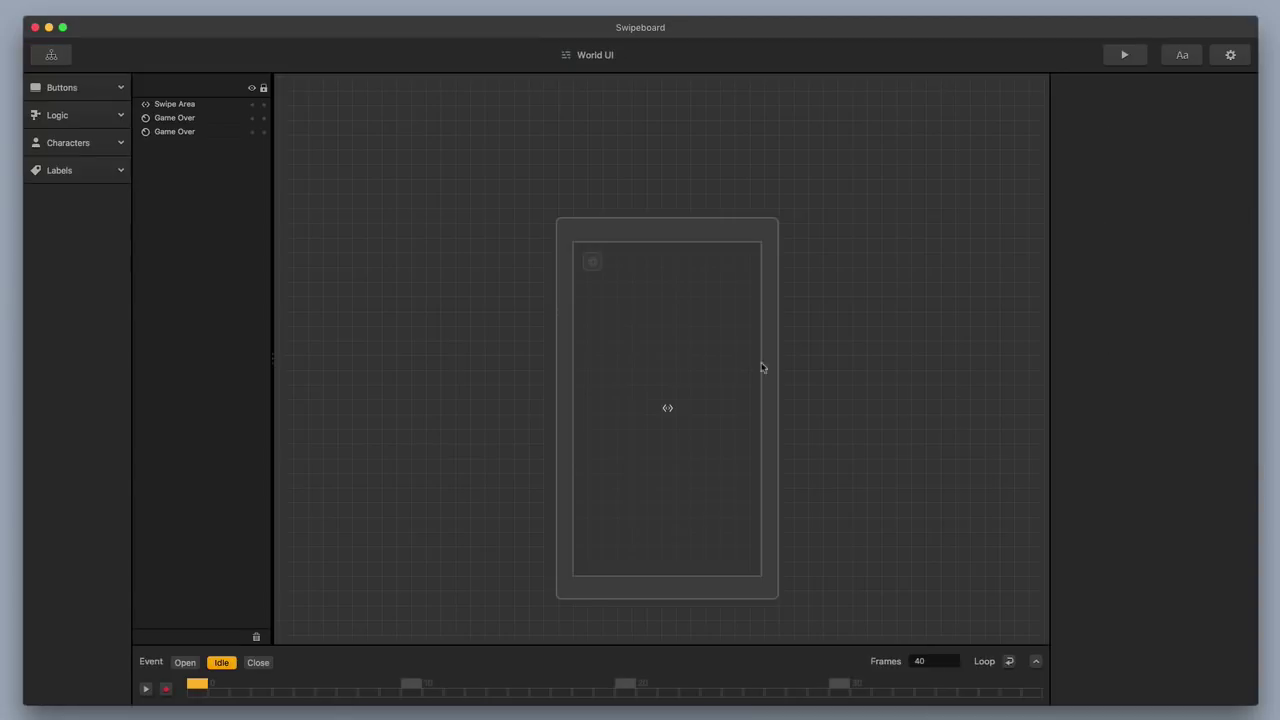
pyautogui.click(97, 143)
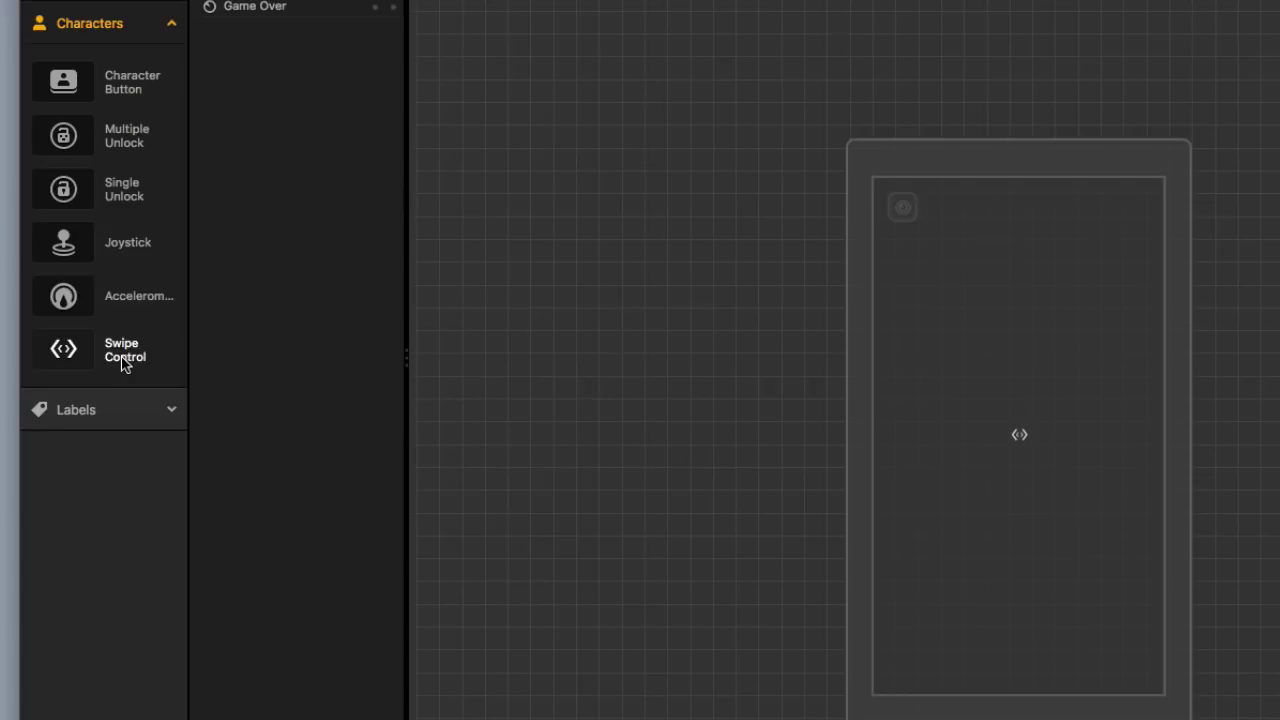
pyautogui.click(1135, 474)
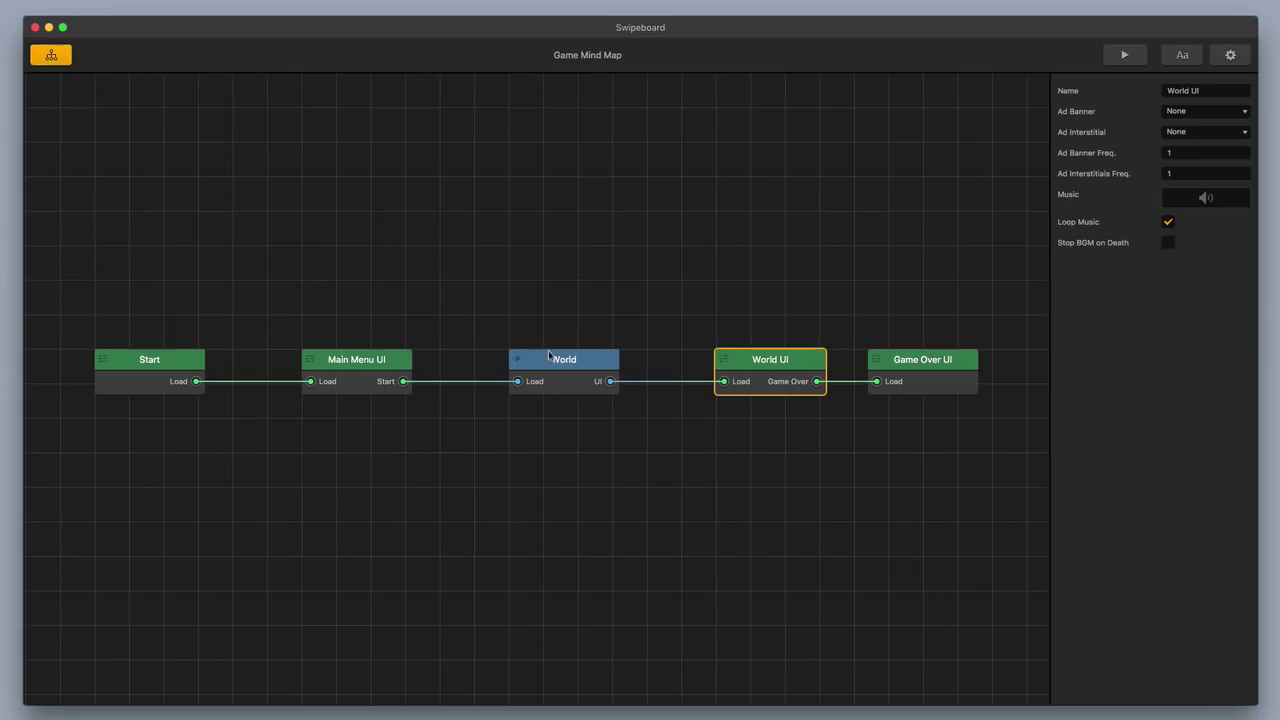
# Open the World scene and examine which asset each of the three vertical paths affects, including the Affected Asset and Asset options.
pyautogui.doubleClick(548, 357)
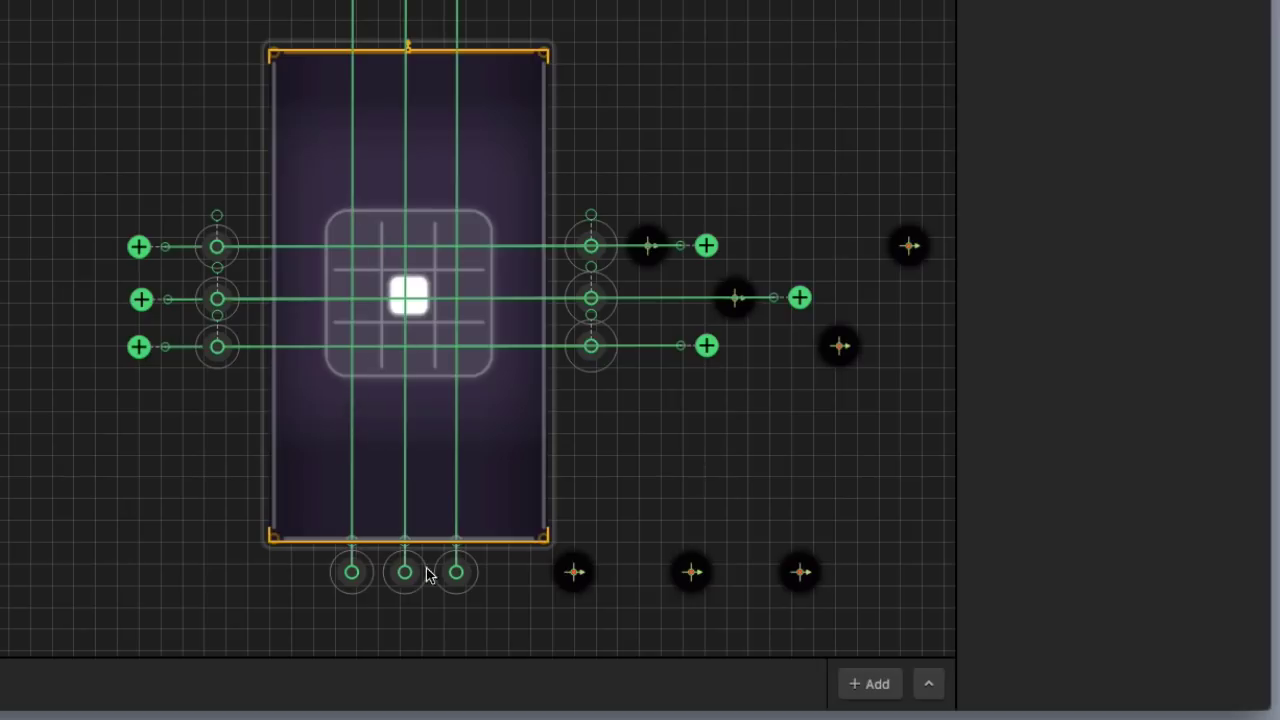
pyautogui.click(456, 574)
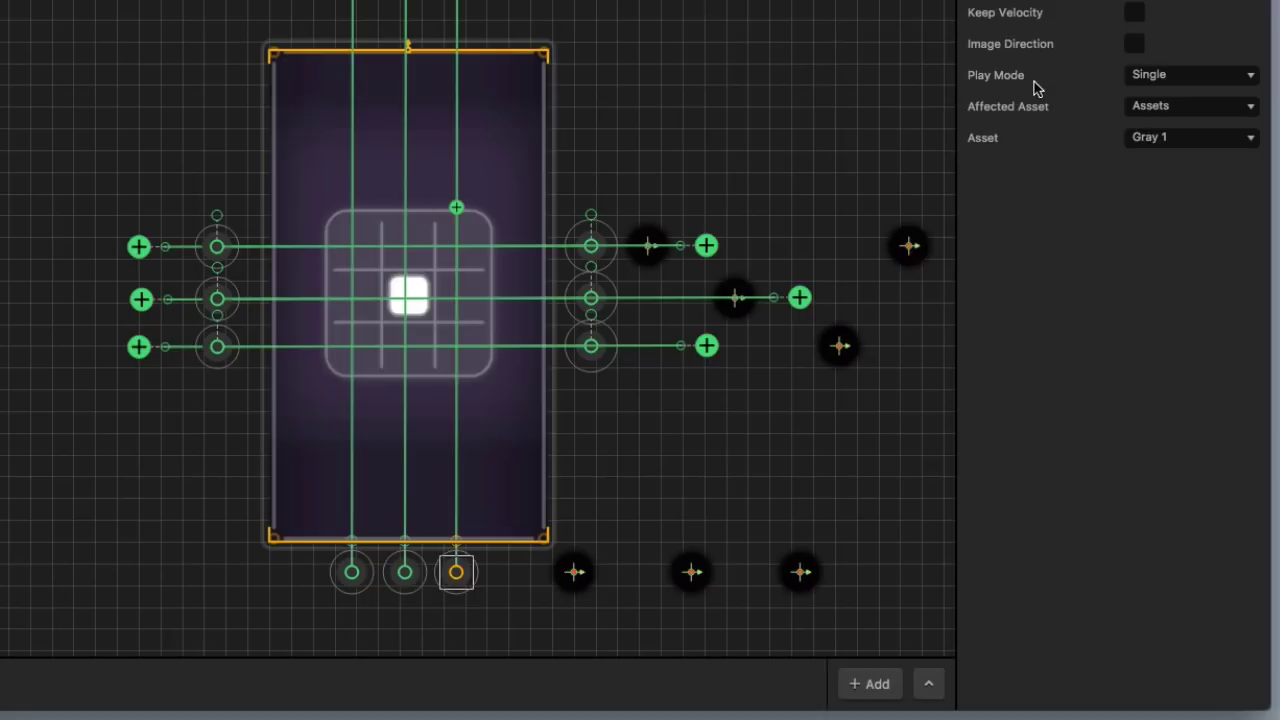
pyautogui.click(1150, 108)
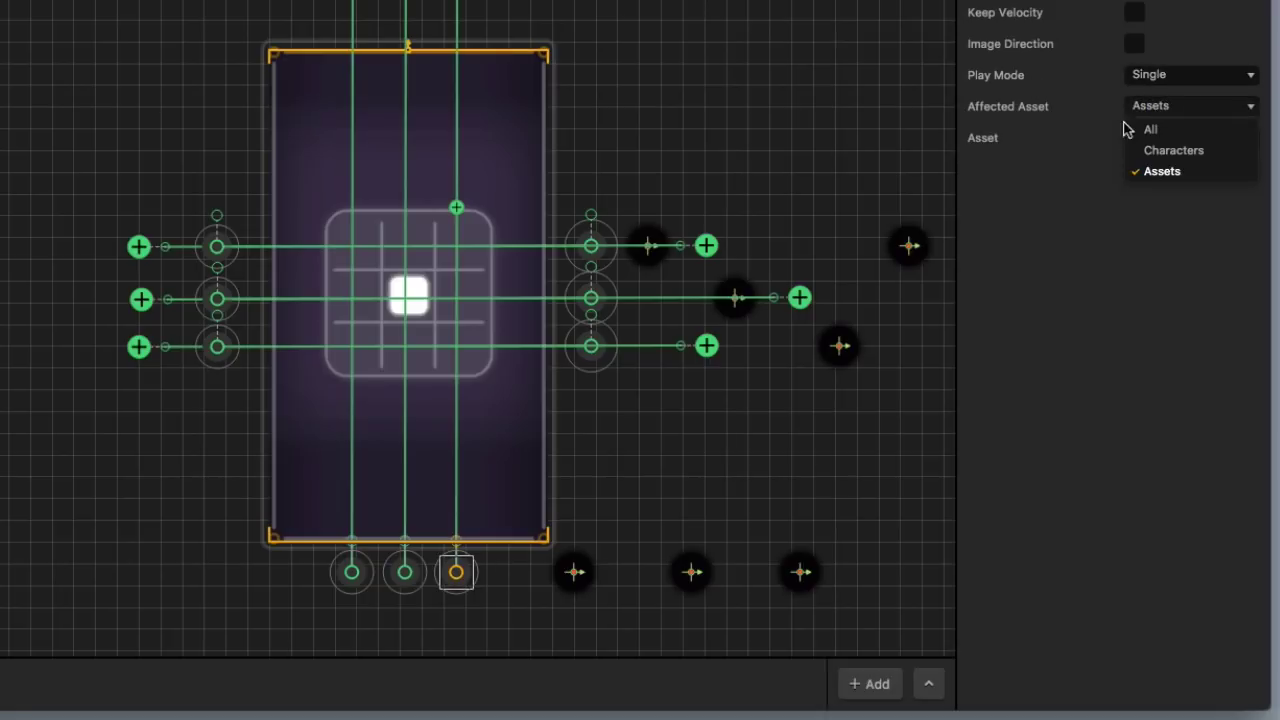
pyautogui.click(1160, 174)
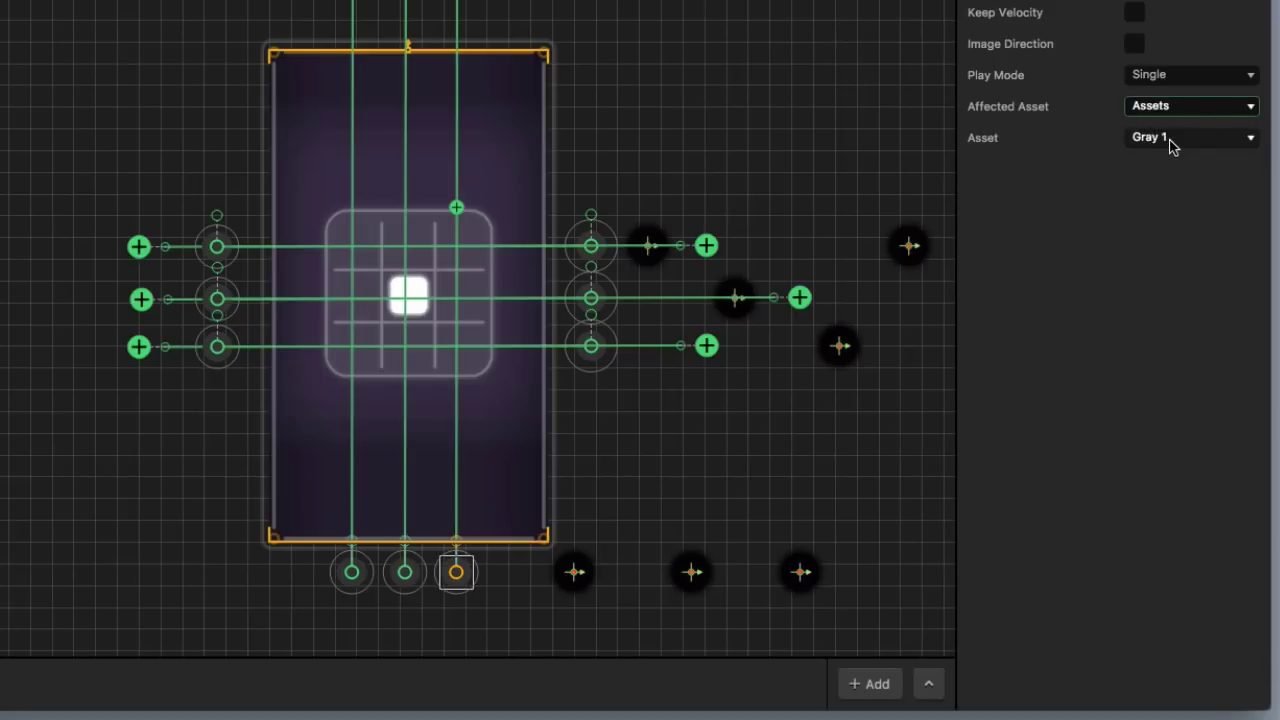
pyautogui.click(1148, 146)
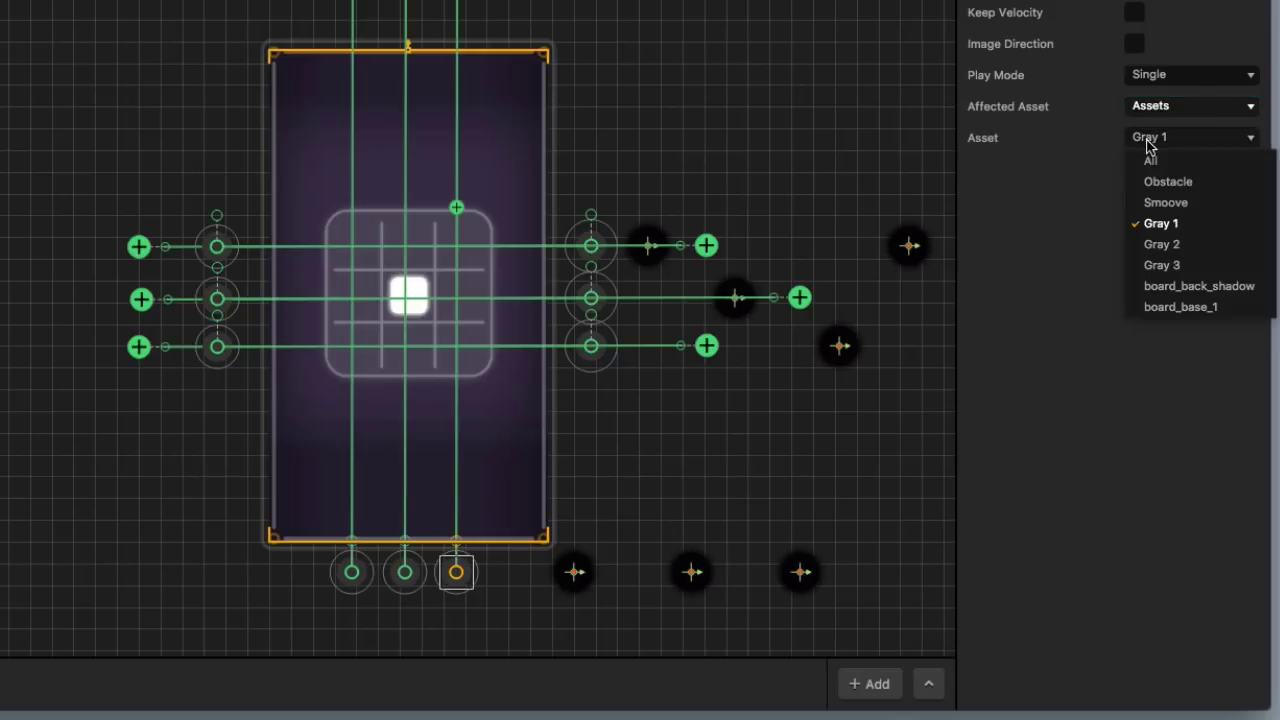
pyautogui.click(1155, 222)
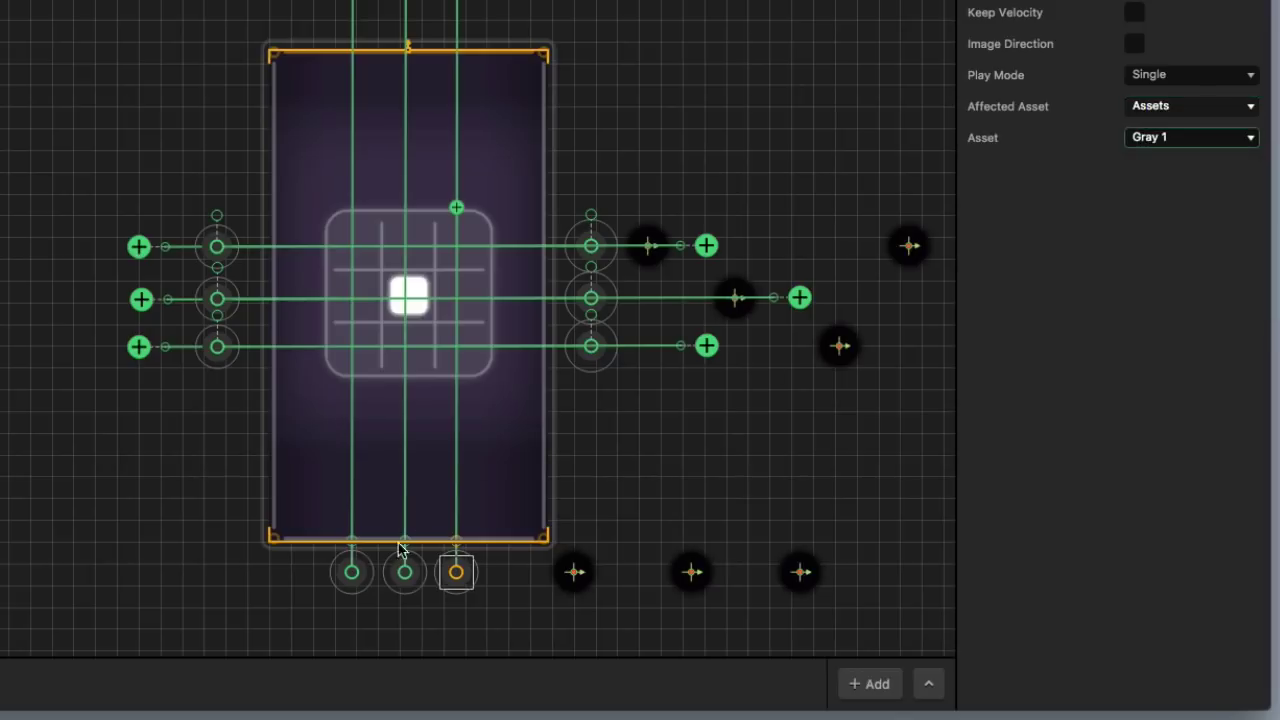
pyautogui.click(404, 579)
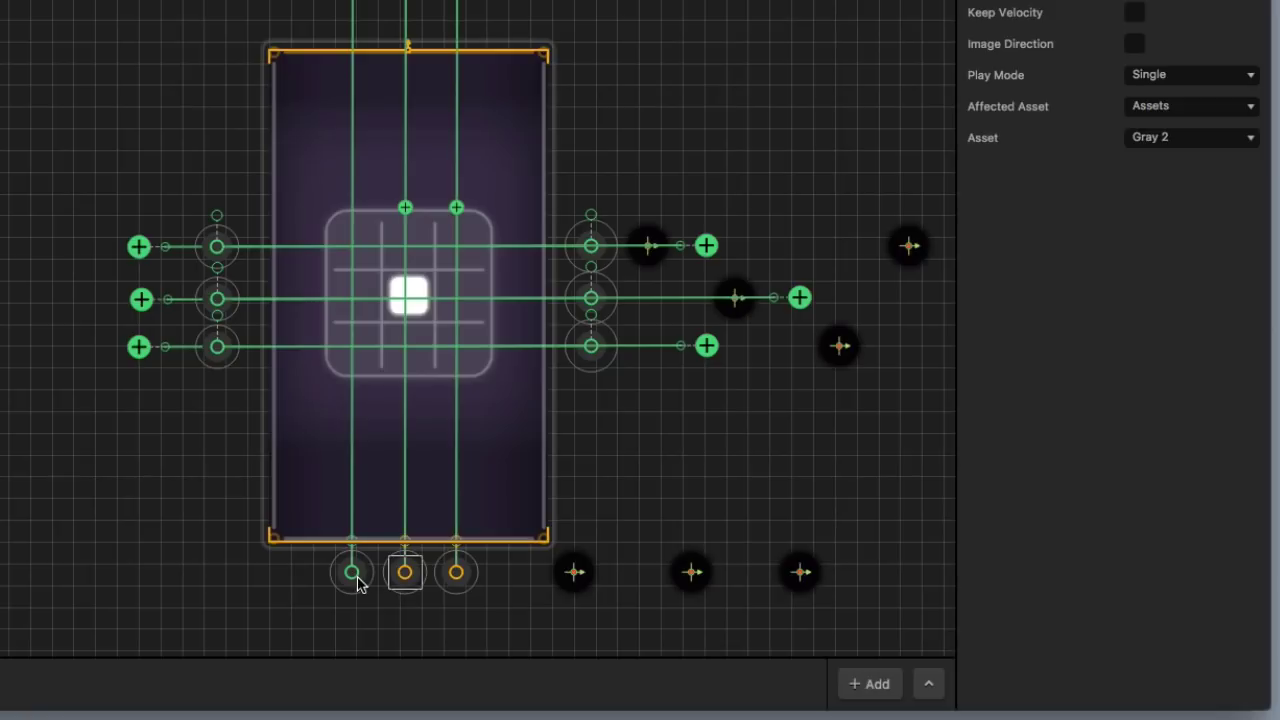
pyautogui.click(354, 576)
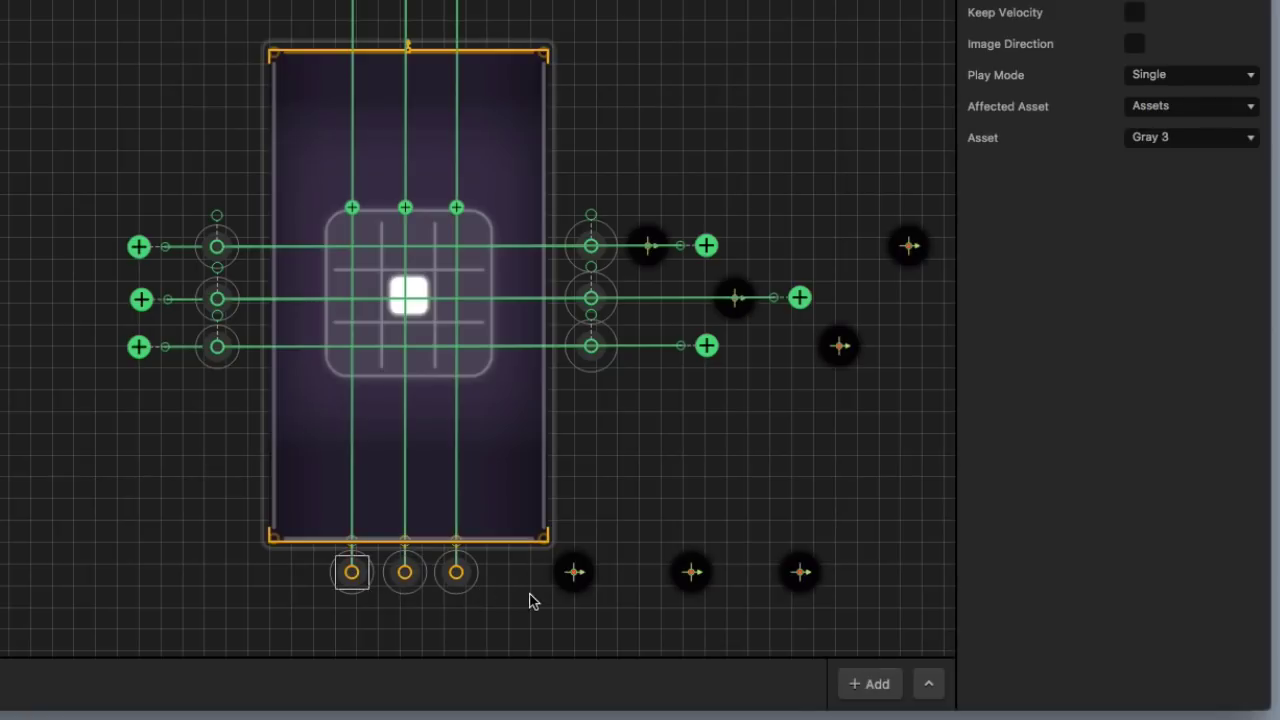
# Examine the movement and Spawner settings of the three gray obstacles placed beside the vertical paths' lower ends.
pyautogui.click(584, 588)
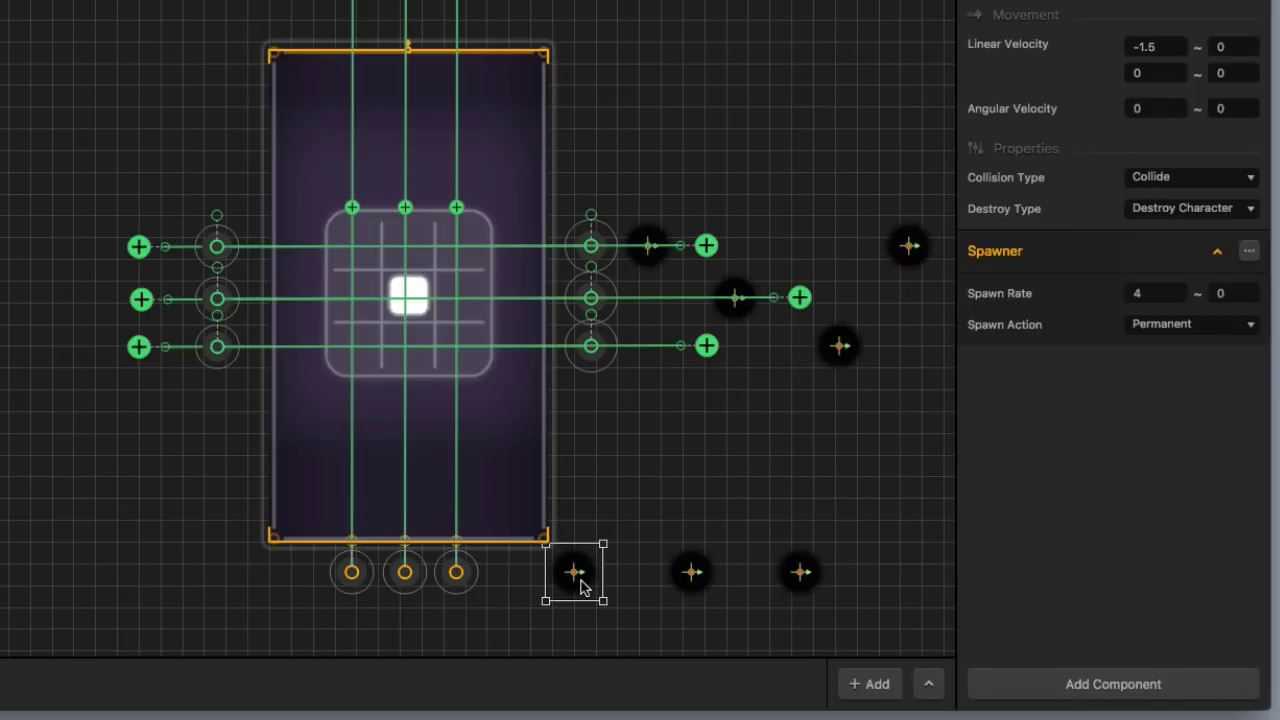
pyautogui.click(700, 589)
pyautogui.click(789, 590)
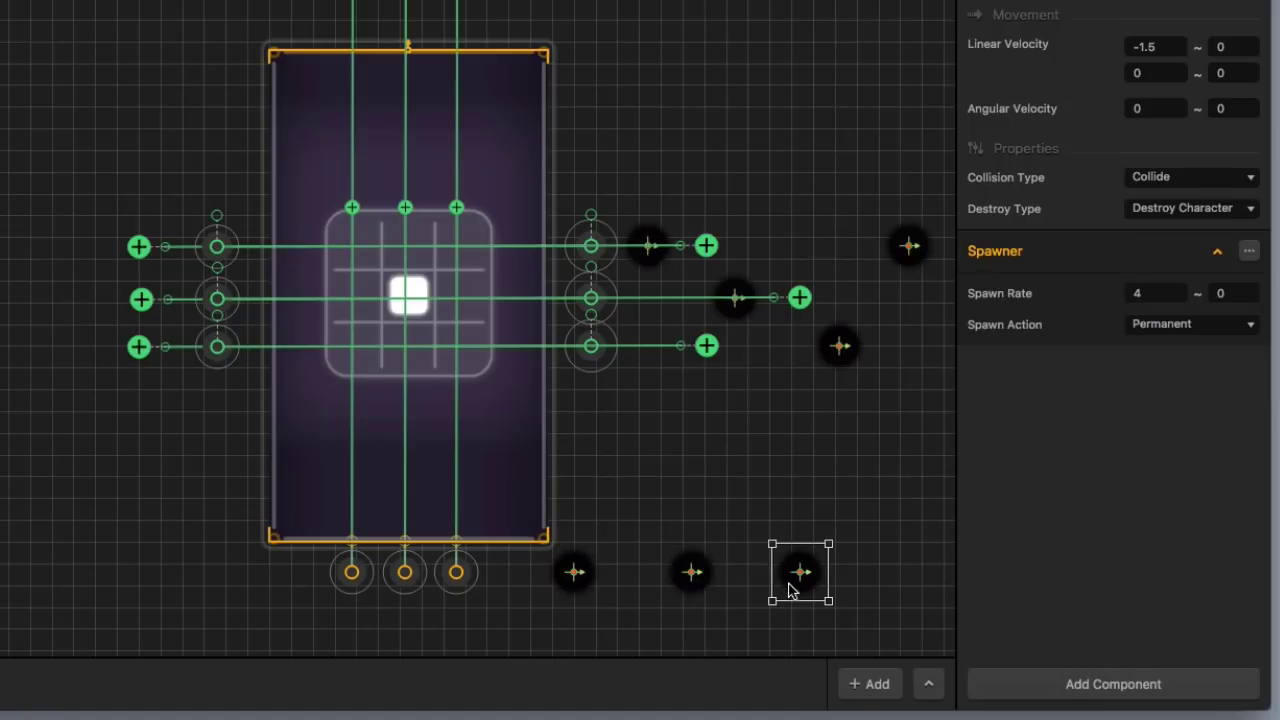
pyautogui.click(180, 265)
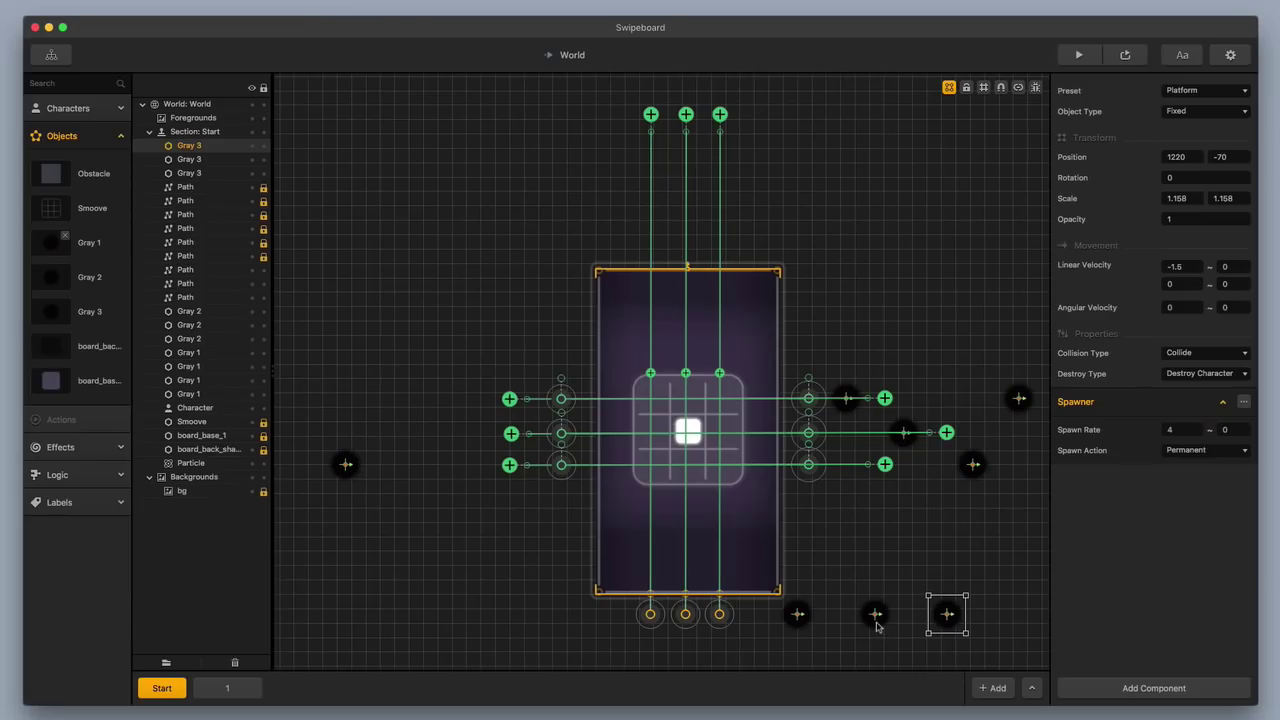
pyautogui.click(876, 620)
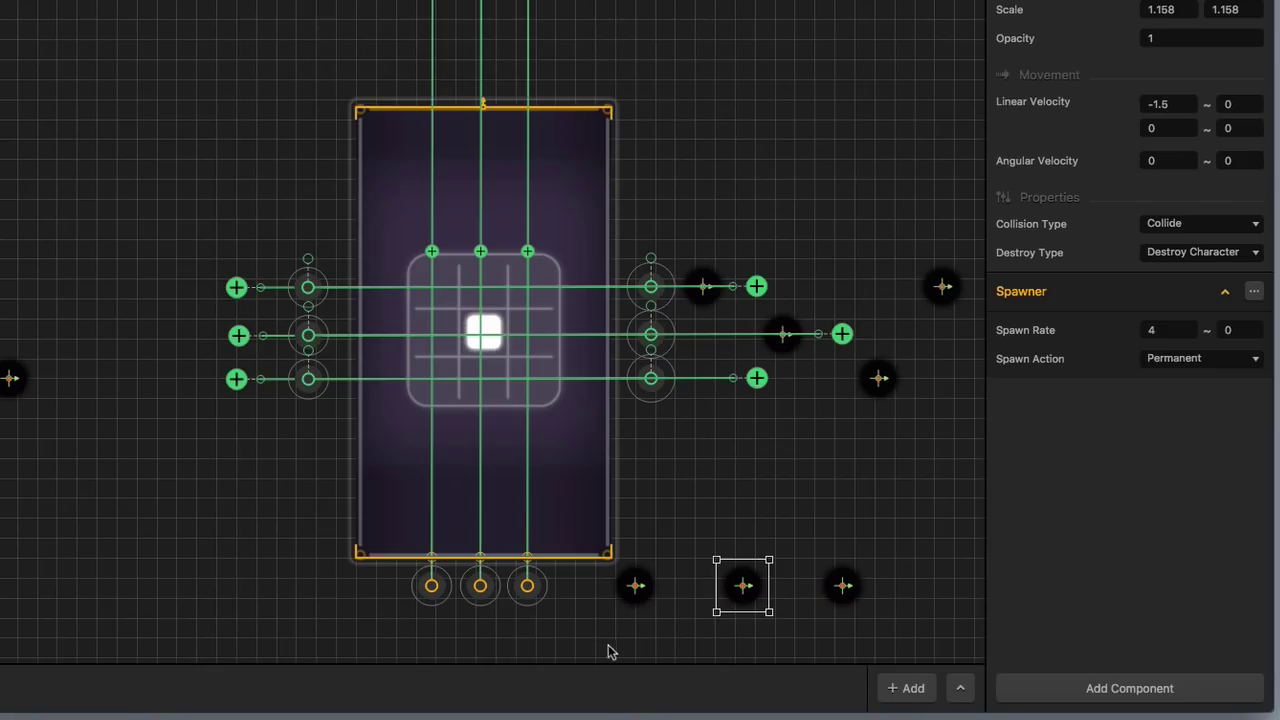
pyautogui.click(640, 593)
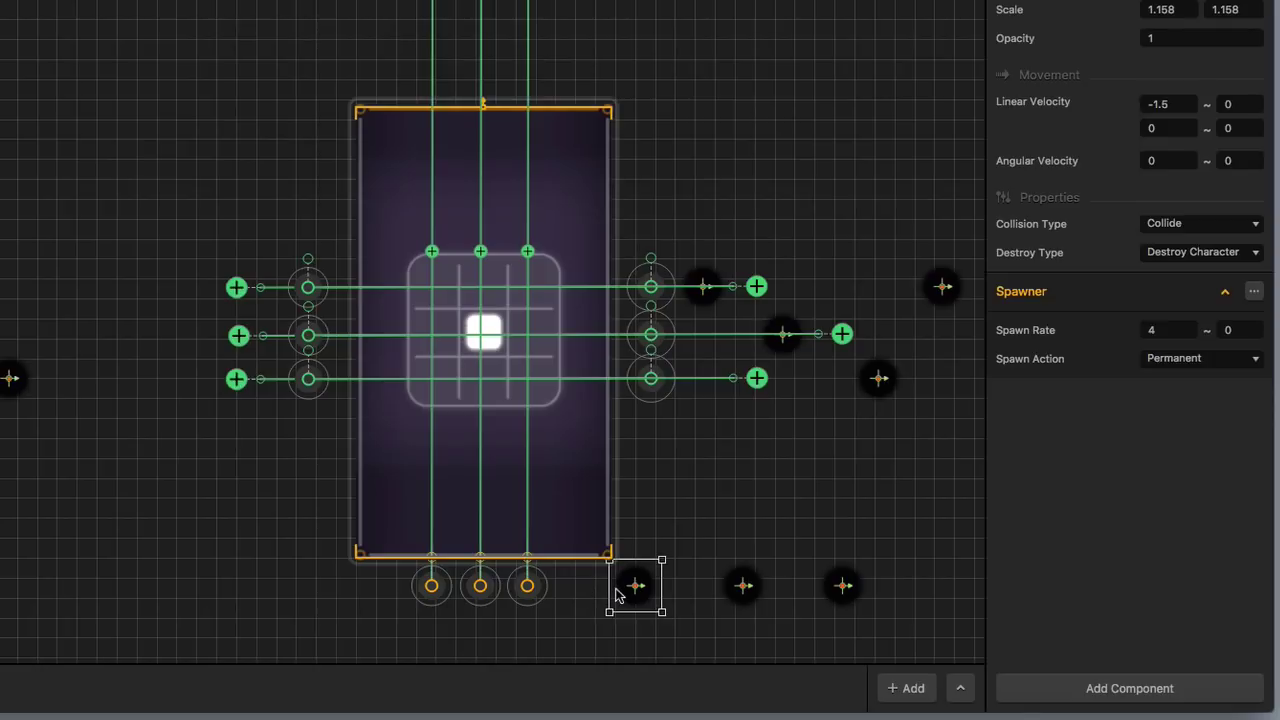
# Compare the Speed and Asset settings of the vertical paths with the gray spawner obstacles they are matched to.
pyautogui.click(536, 592)
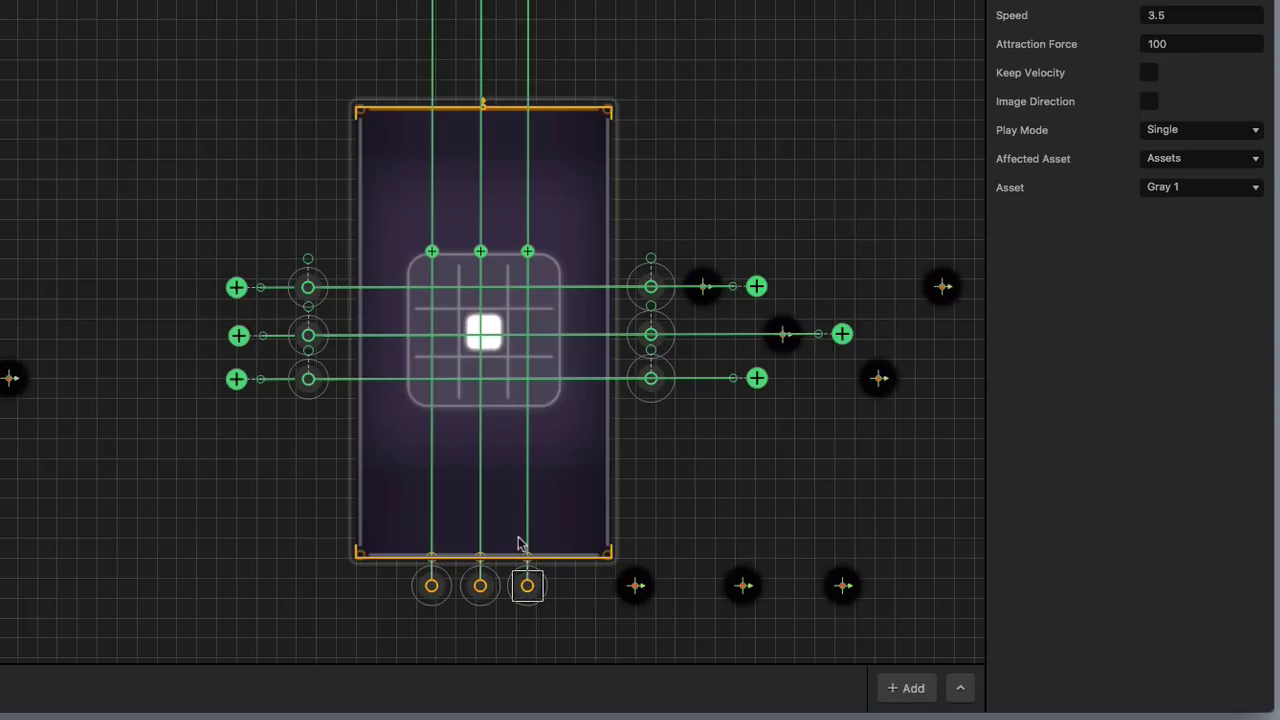
pyautogui.click(1180, 20)
pyautogui.click(1097, 15)
pyautogui.click(484, 592)
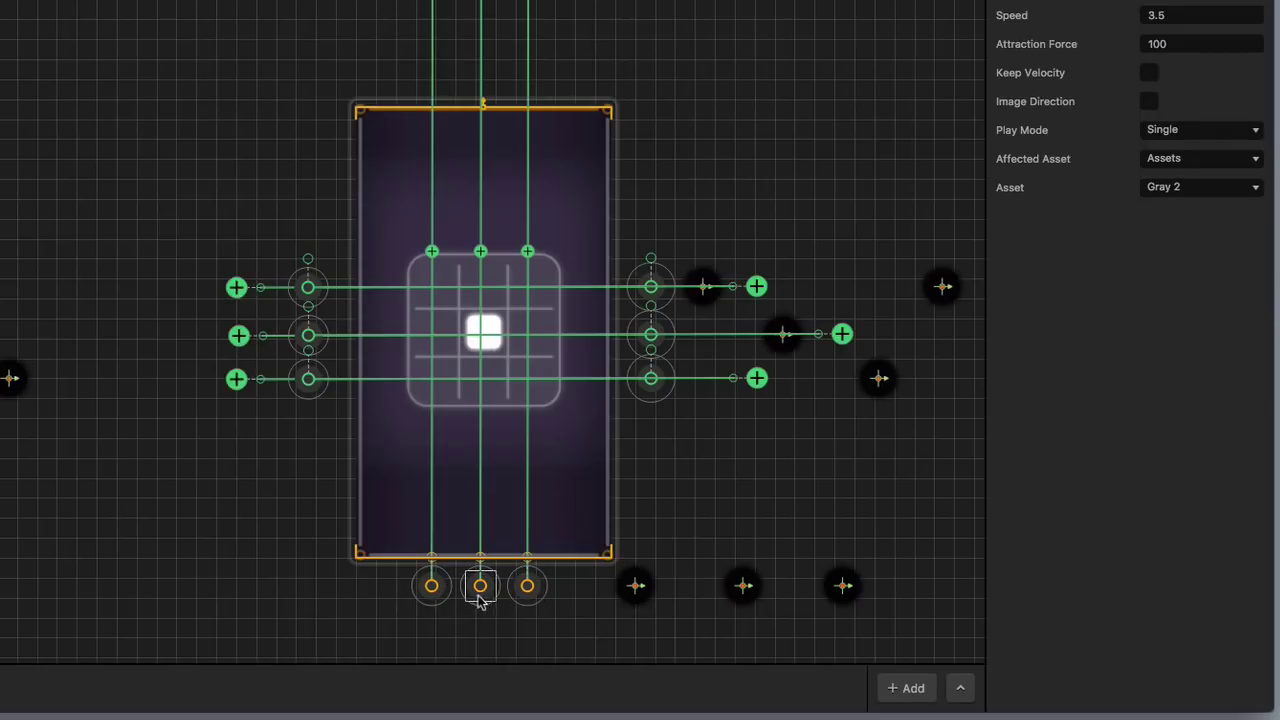
pyautogui.click(438, 597)
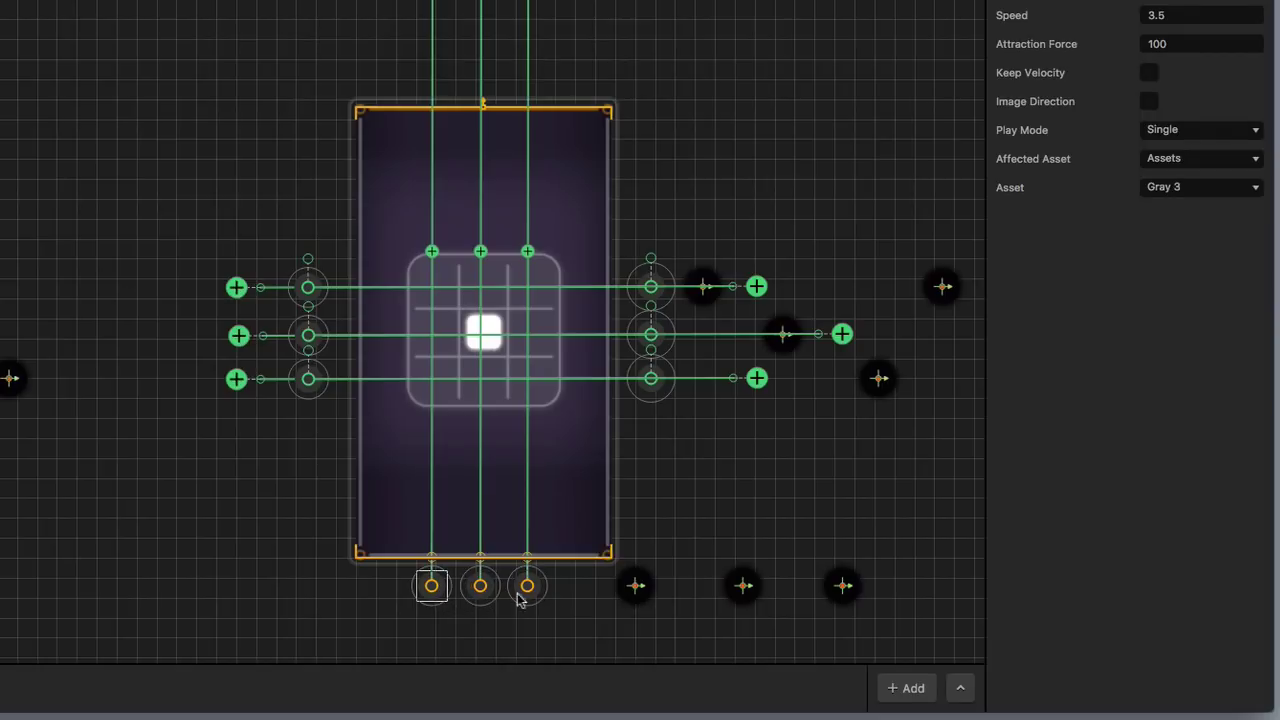
pyautogui.click(640, 598)
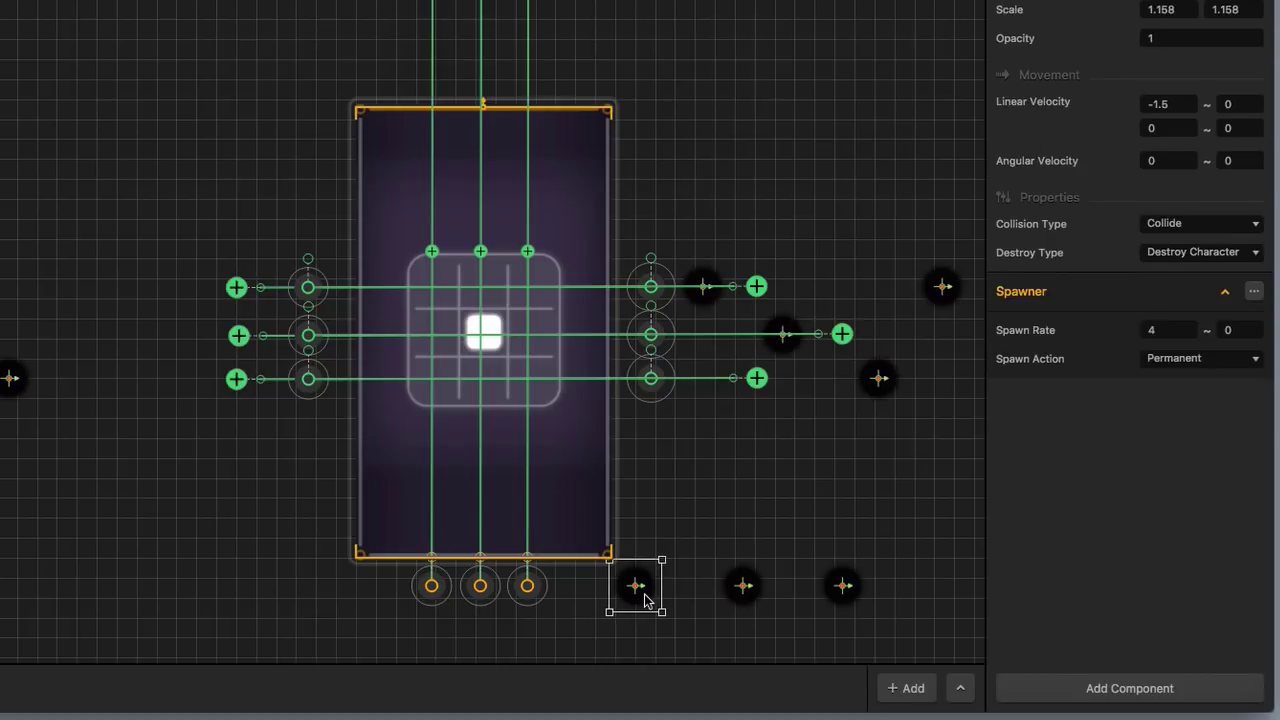
pyautogui.click(538, 592)
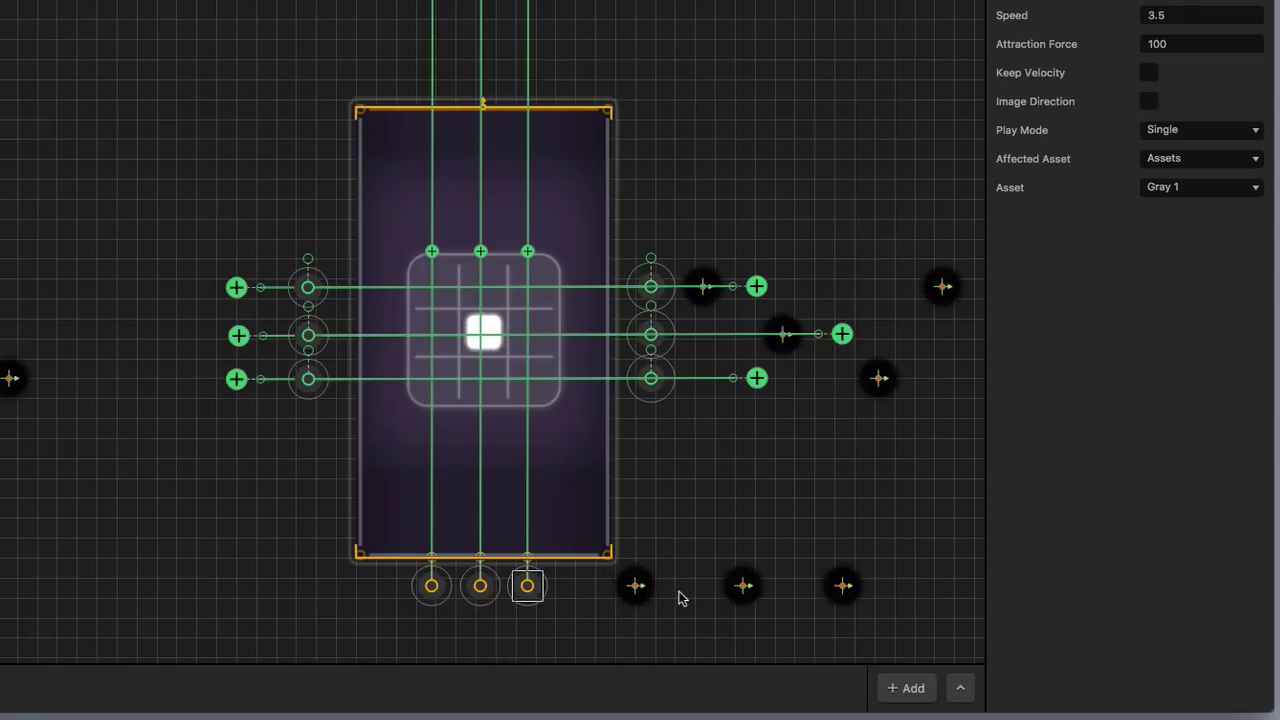
pyautogui.click(739, 600)
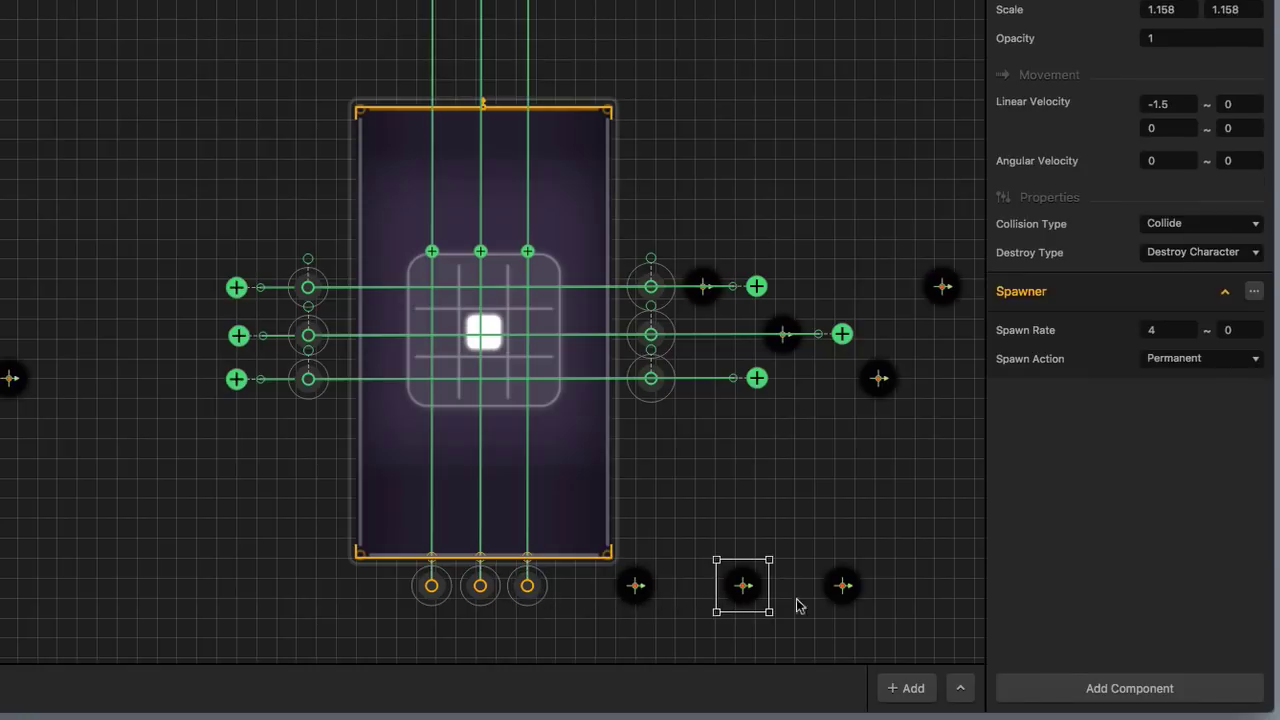
pyautogui.click(835, 590)
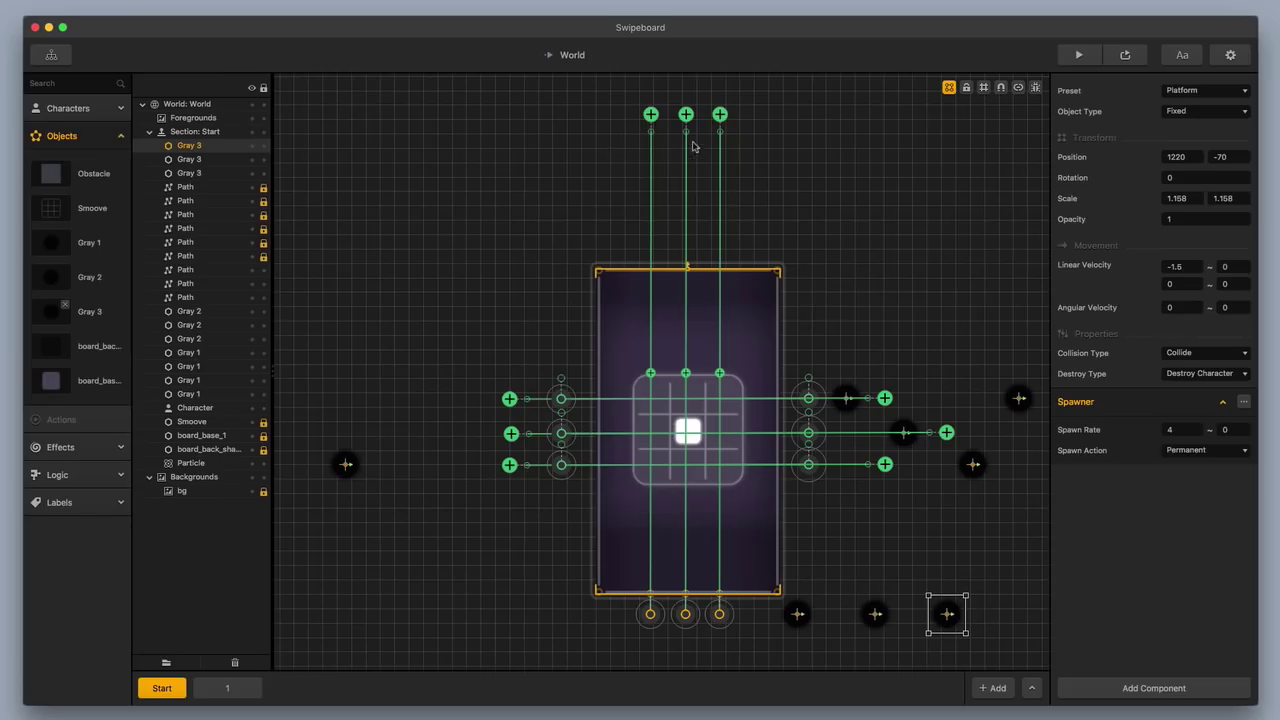
# Examine the Play Mode choices of the leftmost vertical path, keeping it on Single.
pyautogui.click(651, 615)
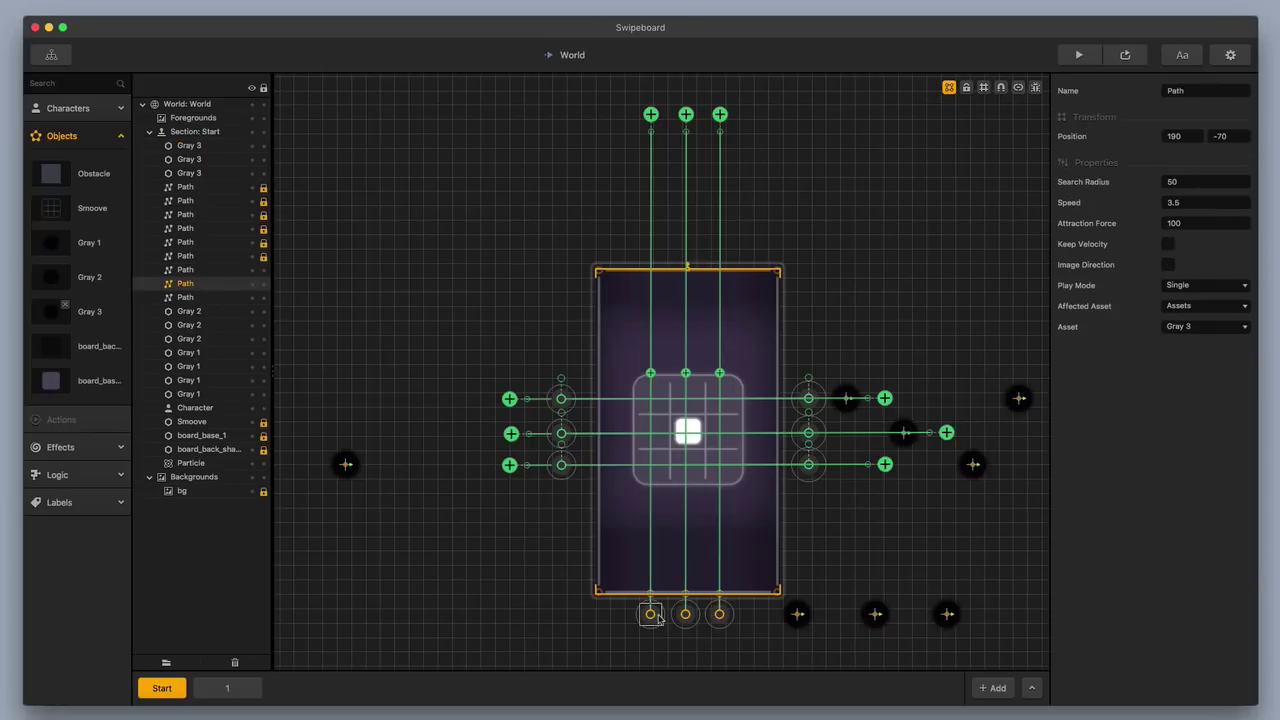
pyautogui.click(1218, 287)
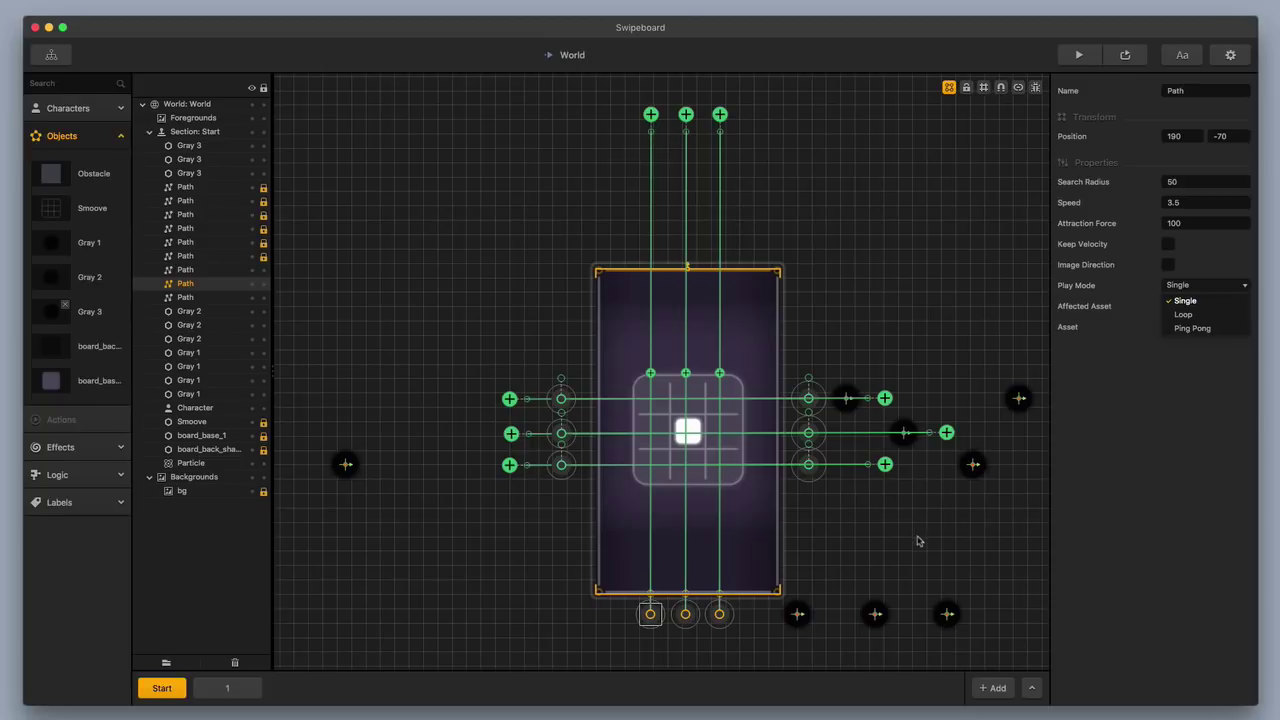
pyautogui.click(742, 617)
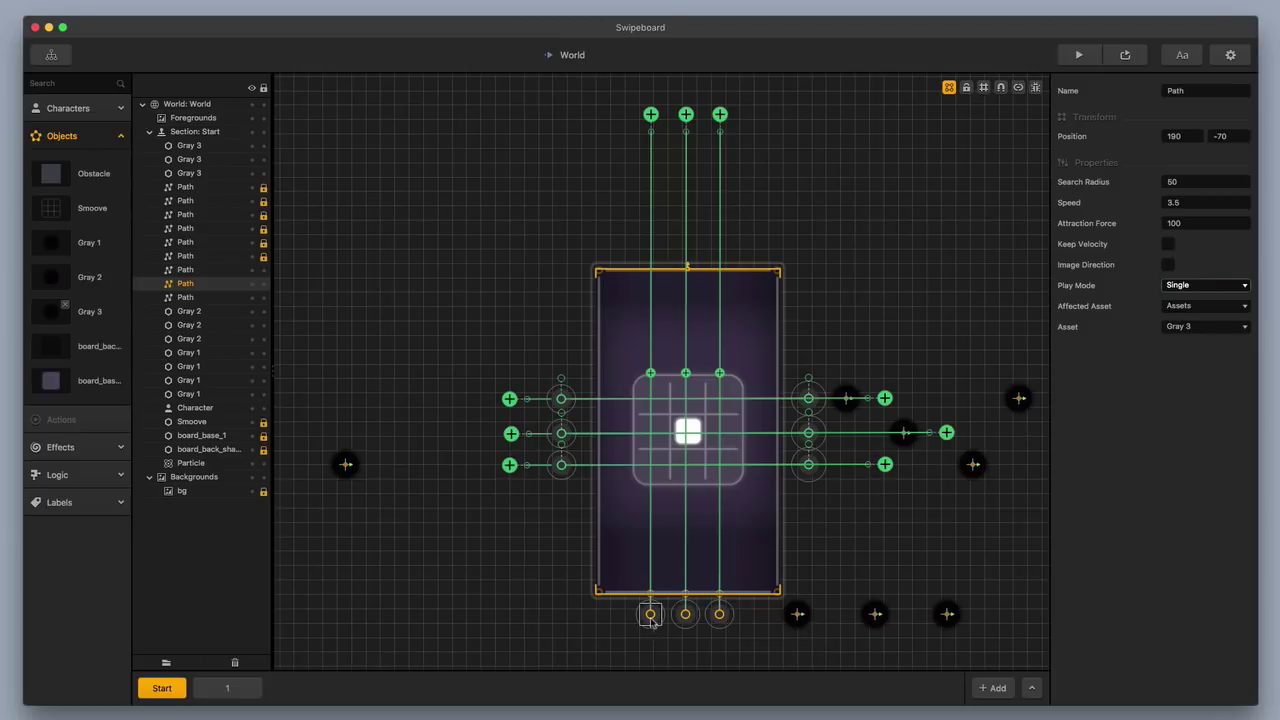
# Preview Swipeboard, swipe the white square around the grid to watch obstacles follow the paths, and close the preview.
pyautogui.click(1078, 55)
pyautogui.click(664, 557)
pyautogui.moveTo(680, 395); pyautogui.dragTo(606, 400)
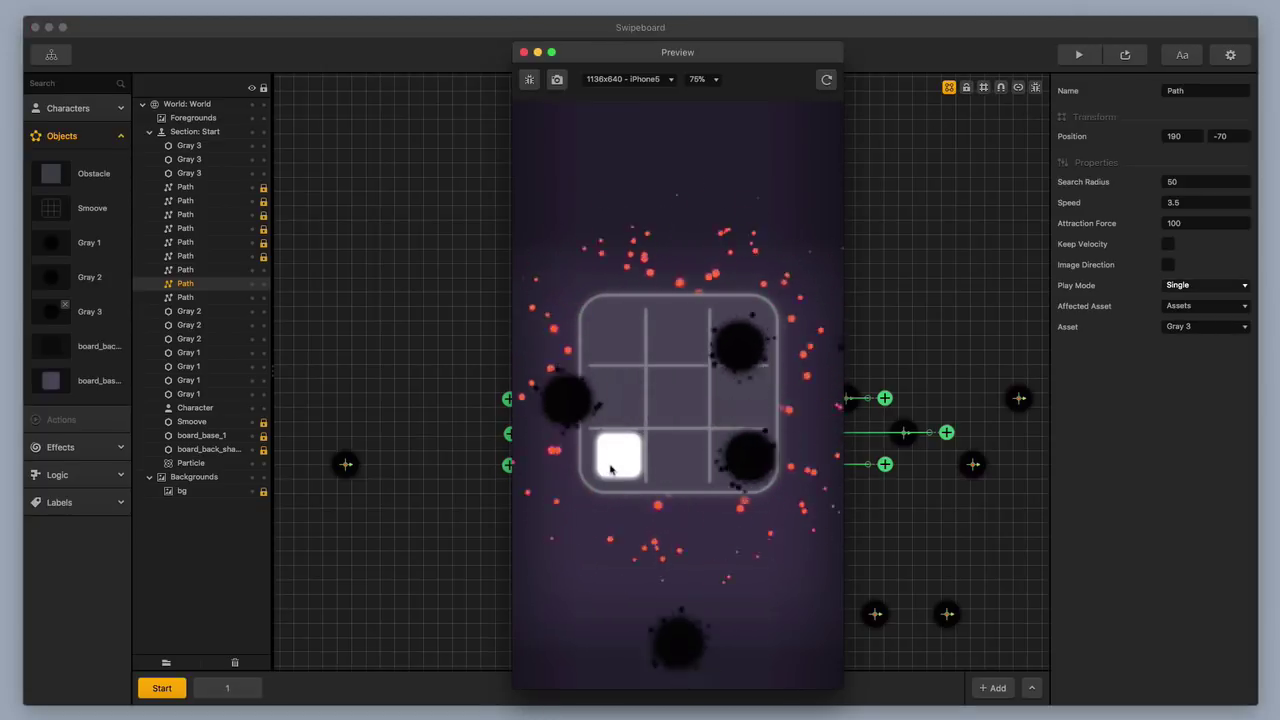
pyautogui.moveTo(604, 474); pyautogui.dragTo(618, 430)
pyautogui.moveTo(624, 475); pyautogui.dragTo(686, 463)
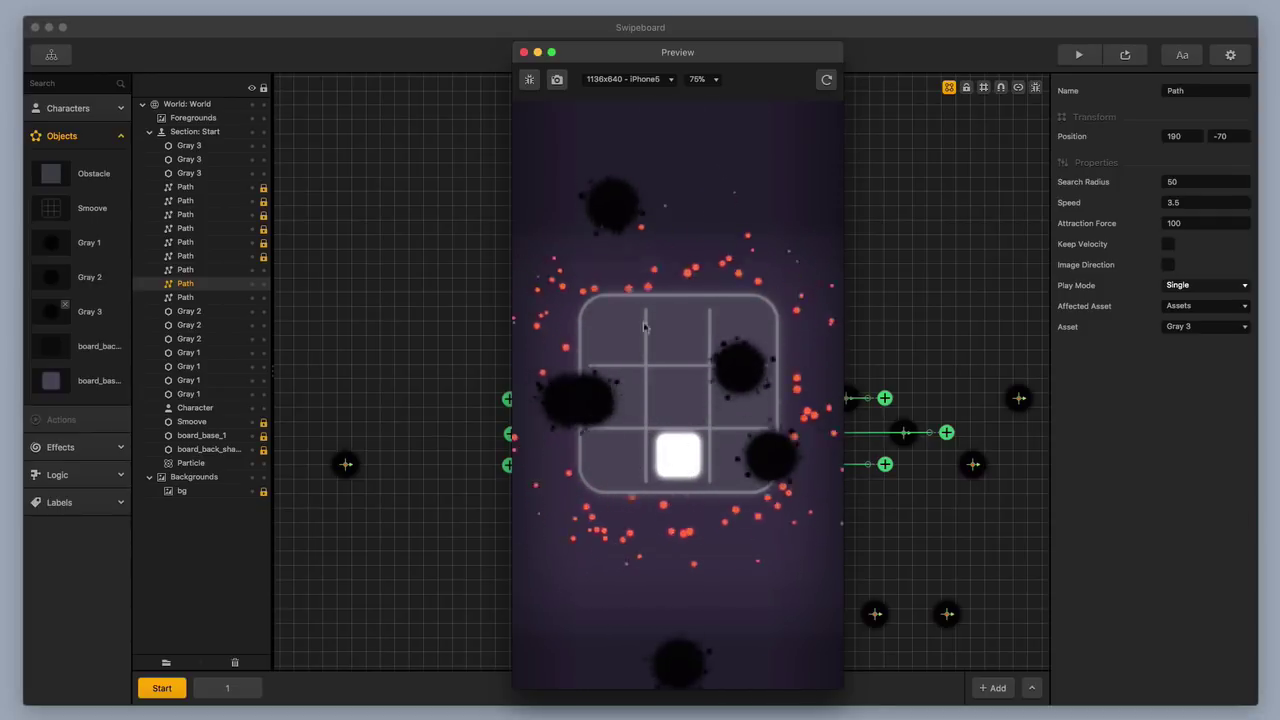
pyautogui.click(523, 52)
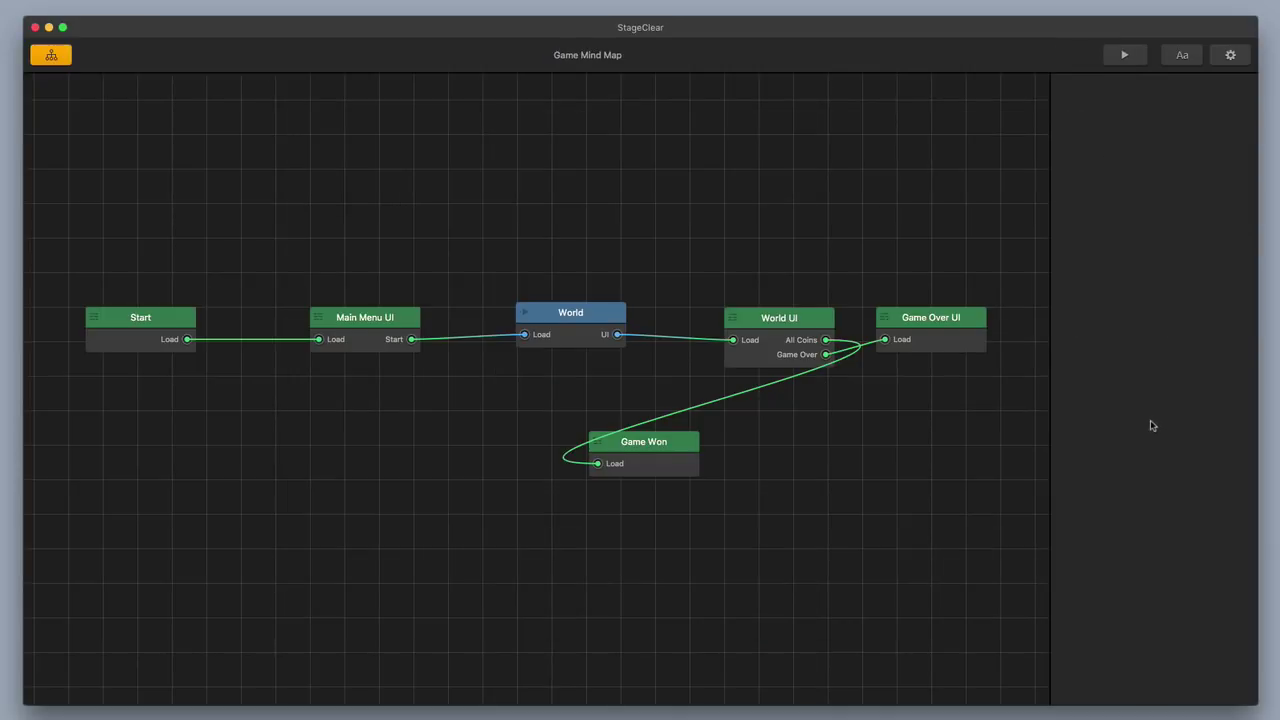
# Open the World scene of StageClear, play its preview by steering the green ball through all the coins, and close the preview.
pyautogui.doubleClick(597, 317)
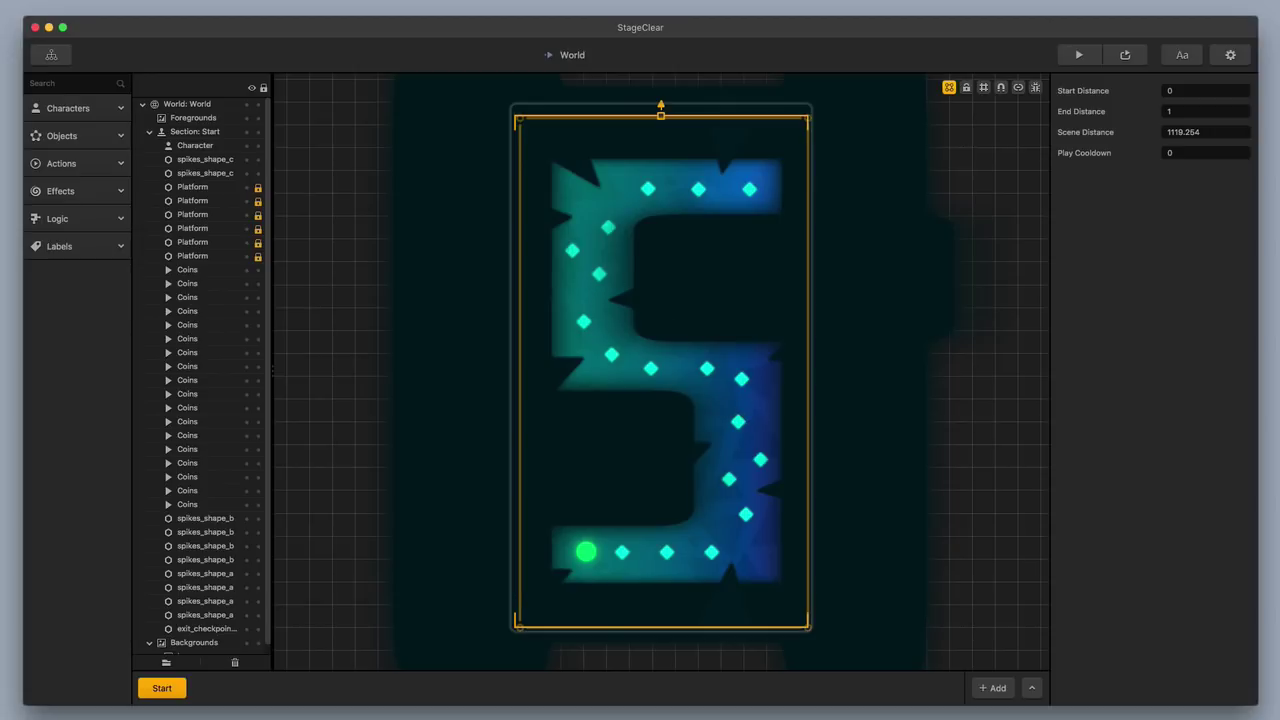
pyautogui.click(1075, 58)
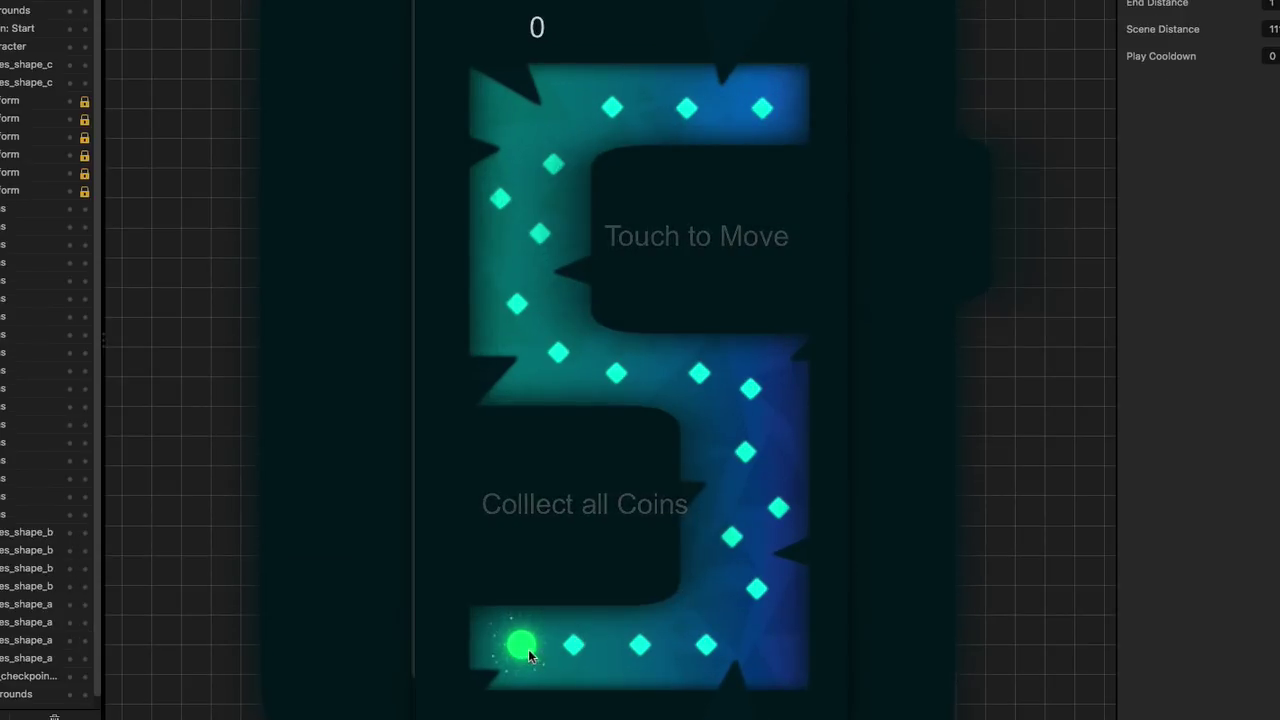
pyautogui.moveTo(528, 655)
pyautogui.mouseDown()
pyautogui.moveTo(643, 655)
pyautogui.moveTo(690, 614)
pyautogui.moveTo(661, 601)
pyautogui.moveTo(657, 569)
pyautogui.moveTo(674, 543)
pyautogui.moveTo(705, 541)
pyautogui.moveTo(686, 460)
pyautogui.moveTo(588, 452)
pyautogui.moveTo(538, 418)
pyautogui.moveTo(521, 321)
pyautogui.moveTo(539, 296)
pyautogui.moveTo(502, 322)
pyautogui.moveTo(609, 247)
pyautogui.moveTo(700, 245)
pyautogui.mouseUp()
pyautogui.moveTo(760, 130)
pyautogui.mouseDown()
pyautogui.moveTo(632, 150)
pyautogui.moveTo(591, 234)
pyautogui.moveTo(609, 306)
pyautogui.moveTo(643, 329)
pyautogui.moveTo(726, 344)
pyautogui.moveTo(751, 371)
pyautogui.moveTo(755, 440)
pyautogui.mouseUp()
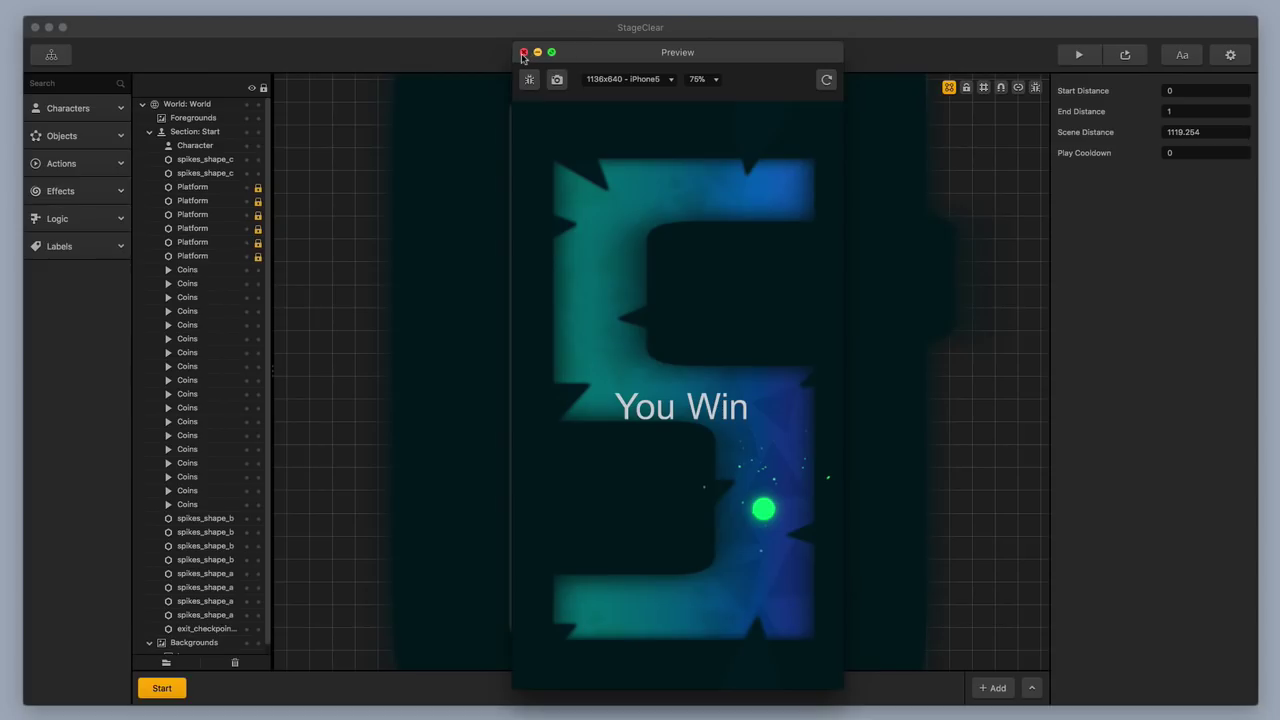
pyautogui.click(523, 52)
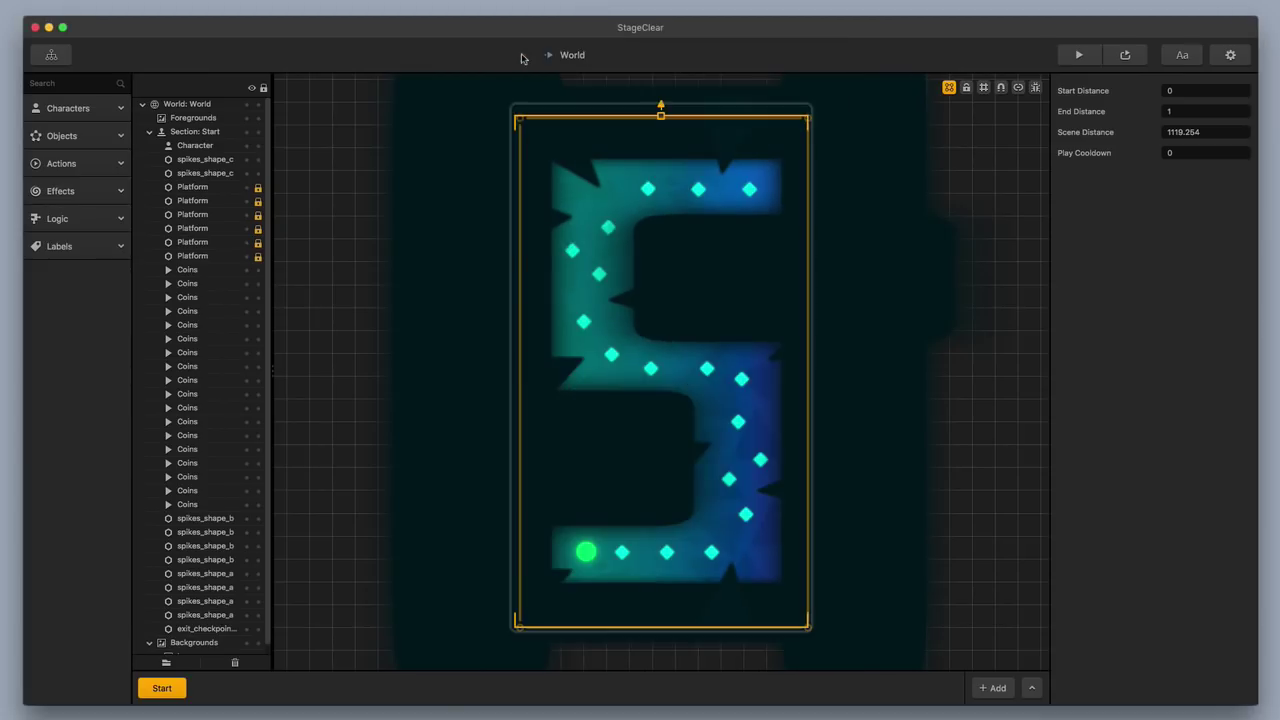
# Open StageClear's World UI scene from the Game Mind Map and examine the Game Over and All Coins events, including the Session Total.
pyautogui.click(52, 55)
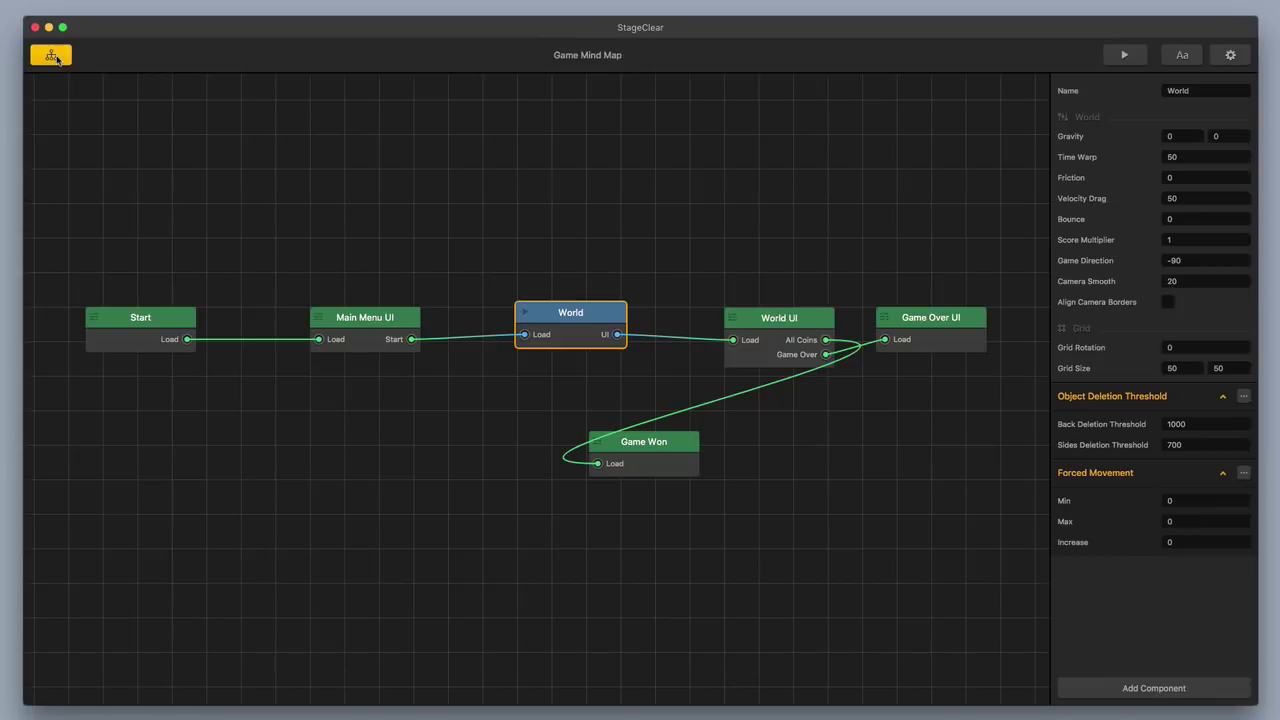
pyautogui.doubleClick(794, 325)
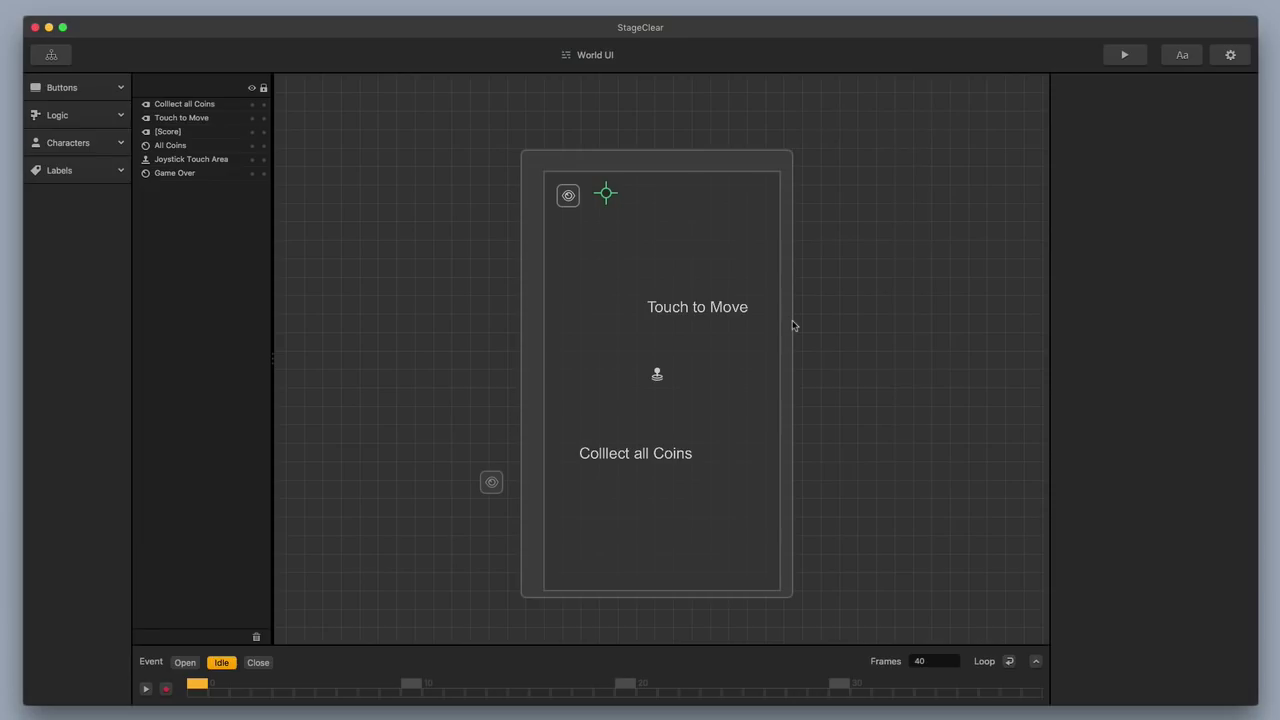
pyautogui.click(568, 197)
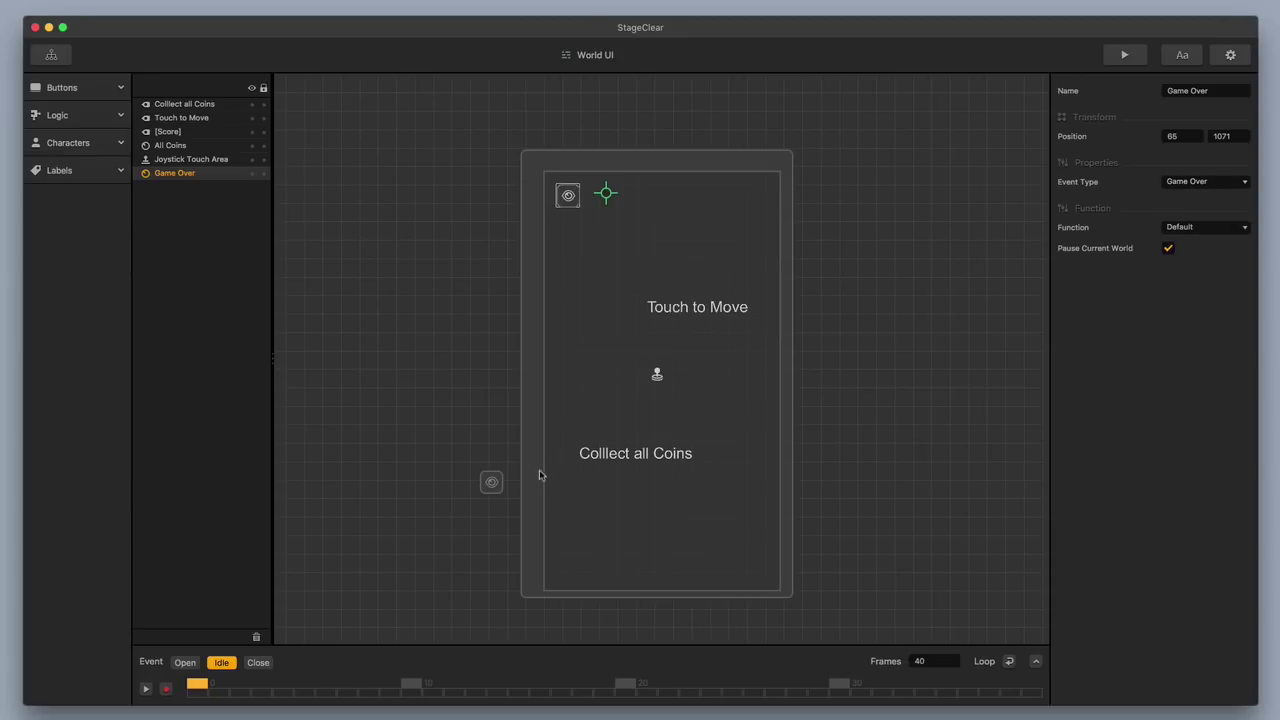
pyautogui.click(491, 484)
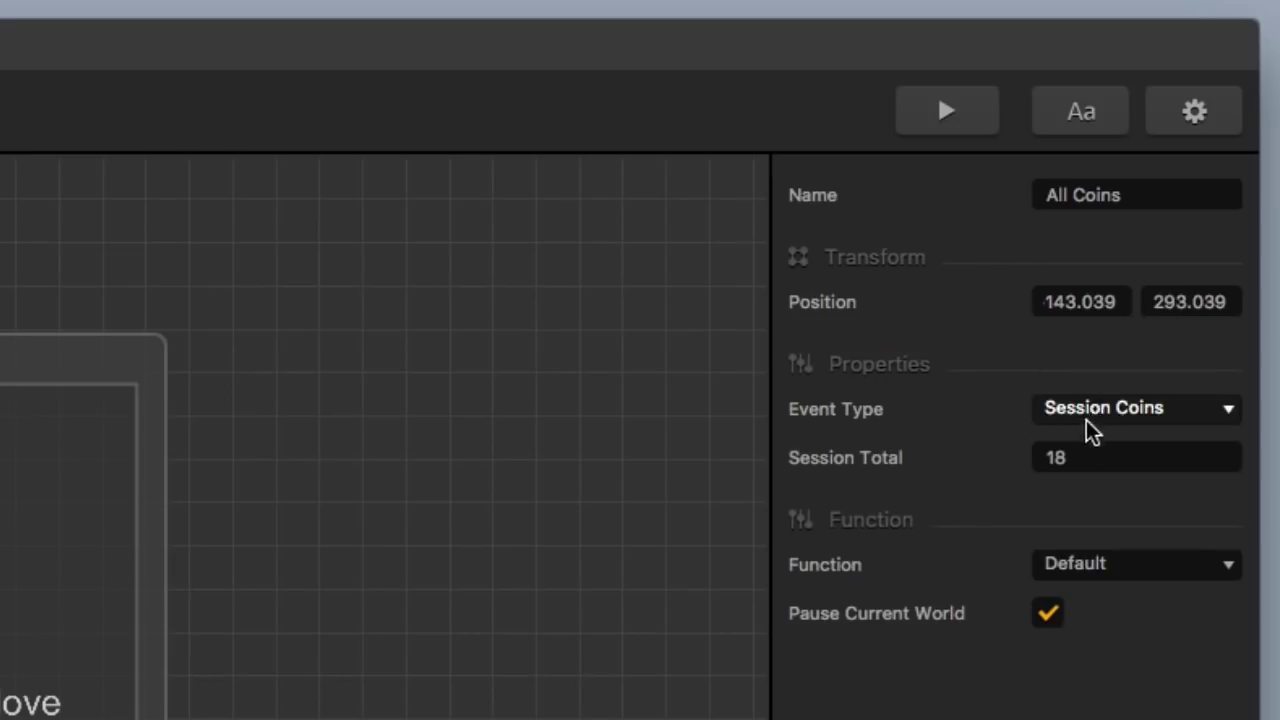
pyautogui.click(1071, 458)
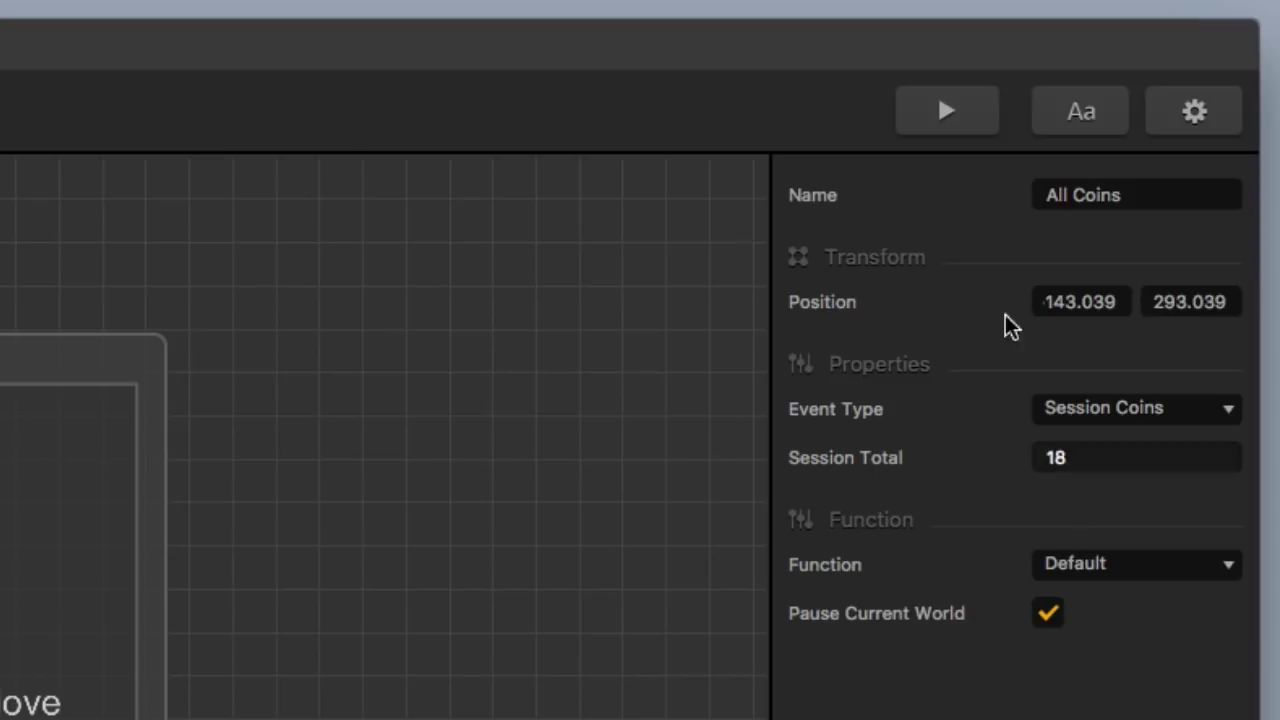
# Preview StageClear from its main menu, start the game to view the coin level and score, and close the preview.
pyautogui.click(926, 115)
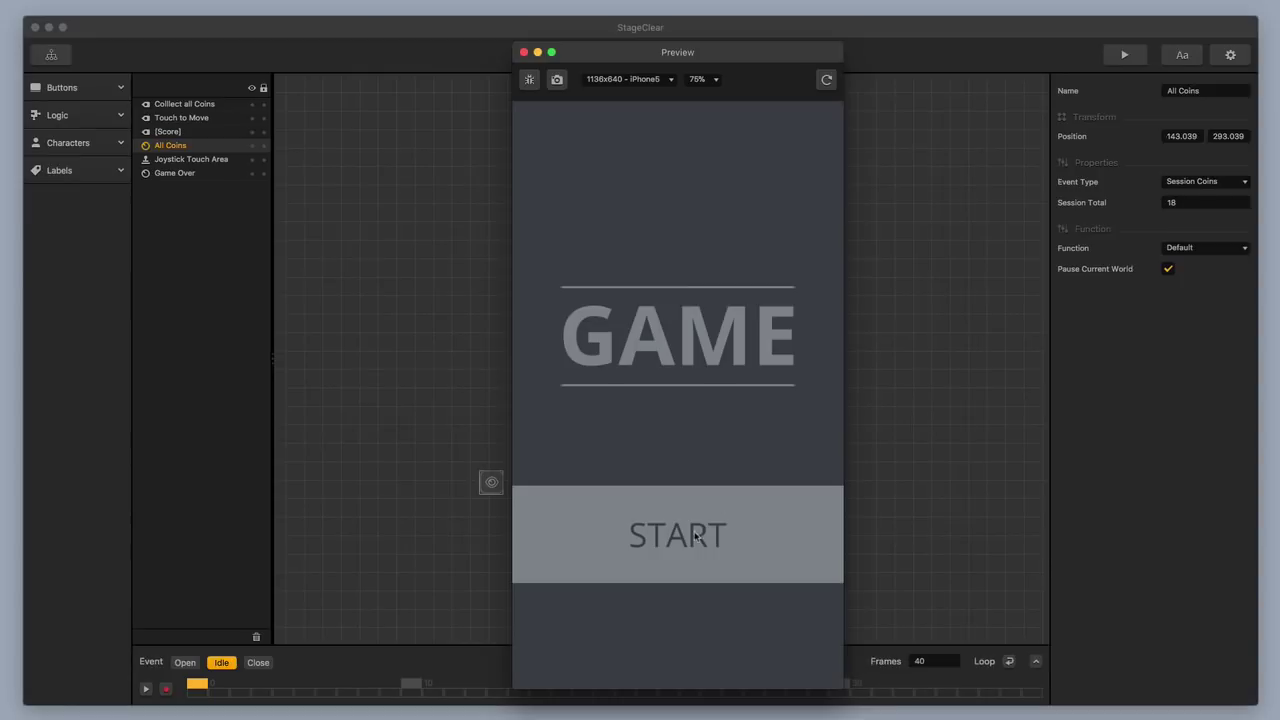
pyautogui.click(696, 537)
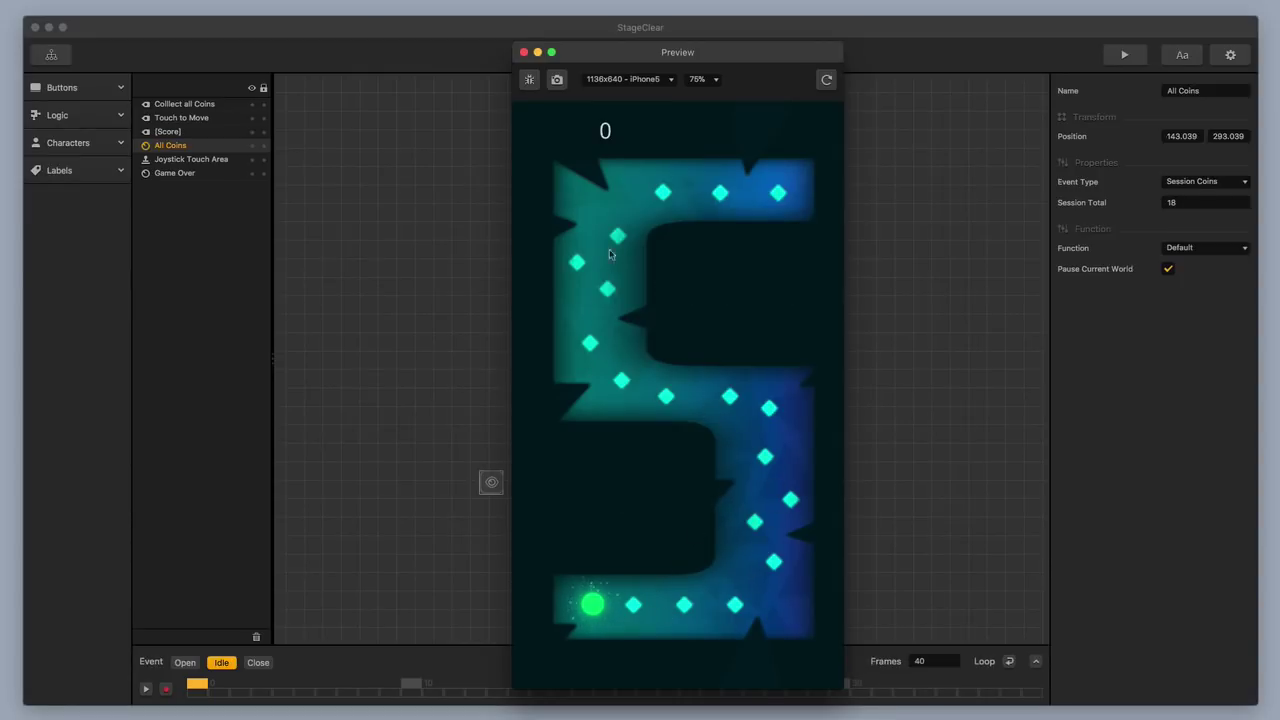
pyautogui.click(523, 52)
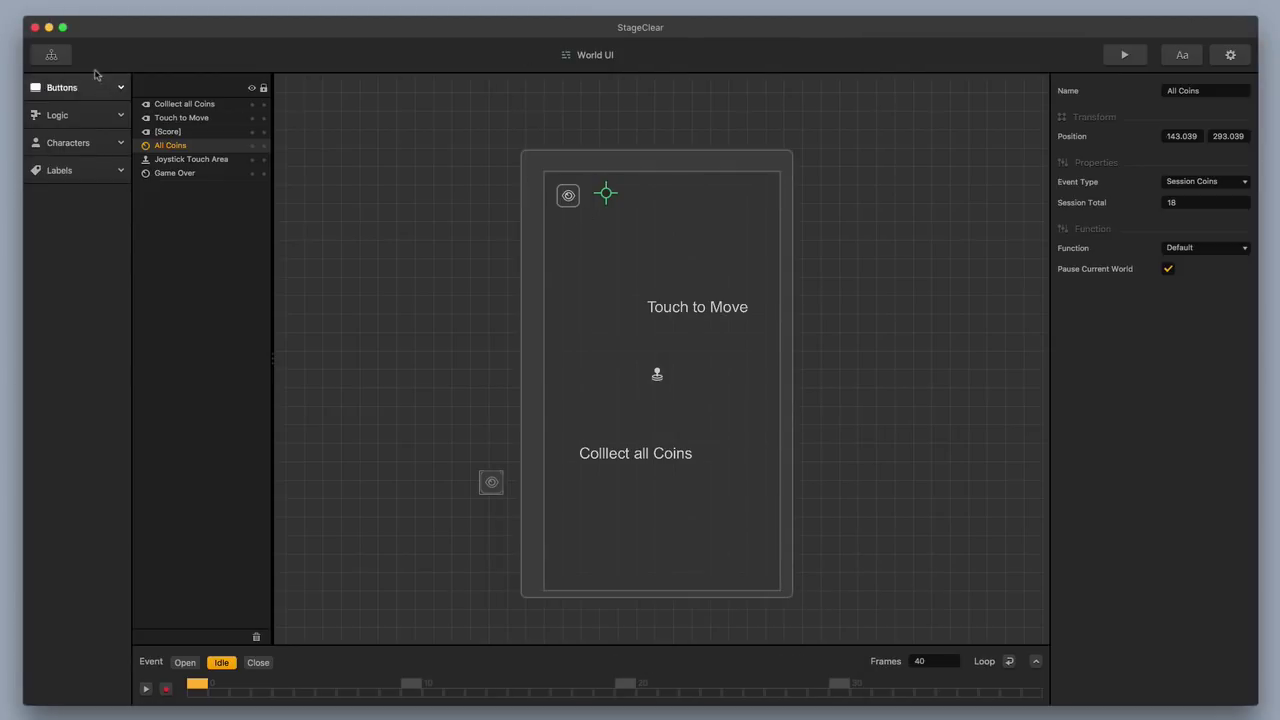
# Open the Game Won scene from the Game Mind Map and examine the properties of its You Win label.
pyautogui.click(52, 56)
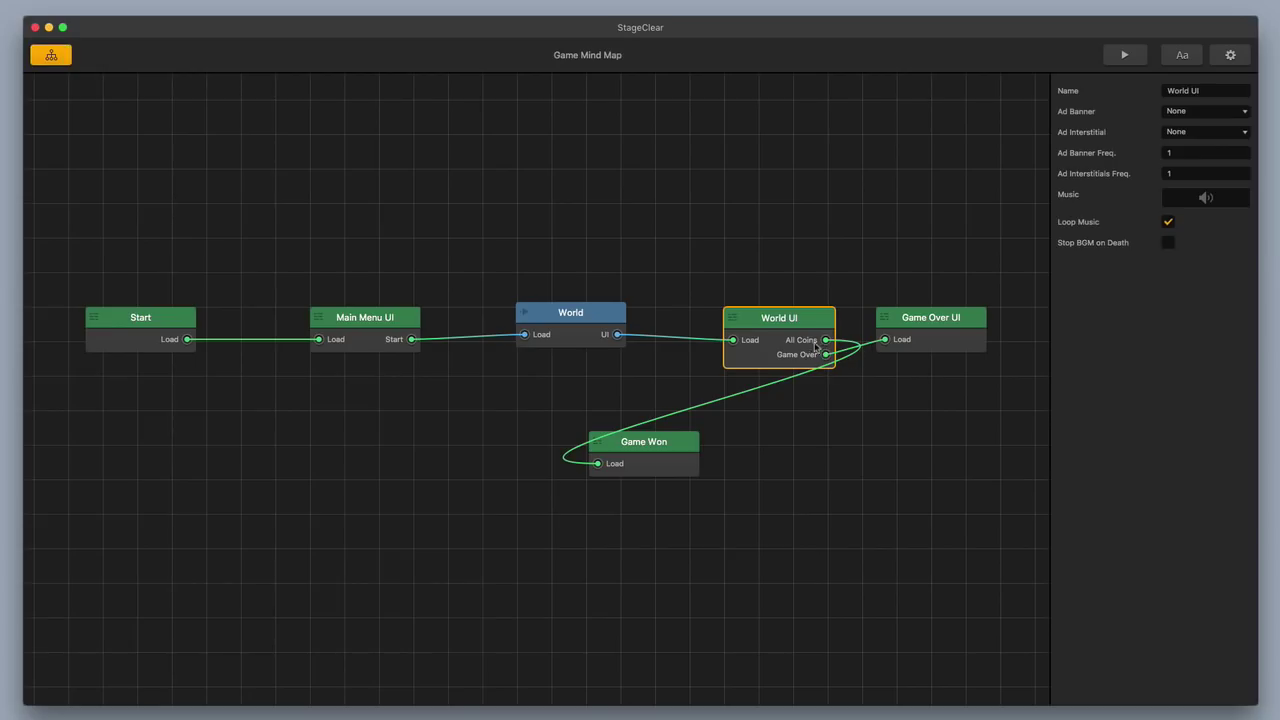
pyautogui.doubleClick(656, 450)
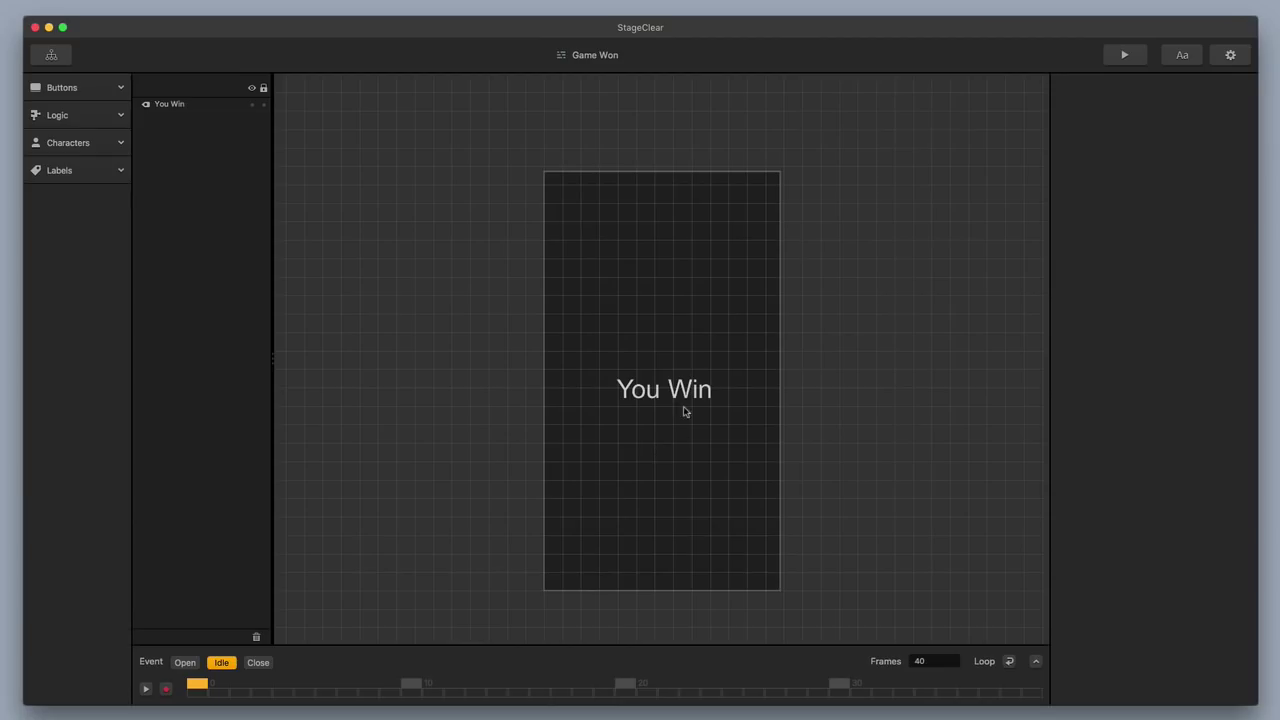
pyautogui.click(632, 398)
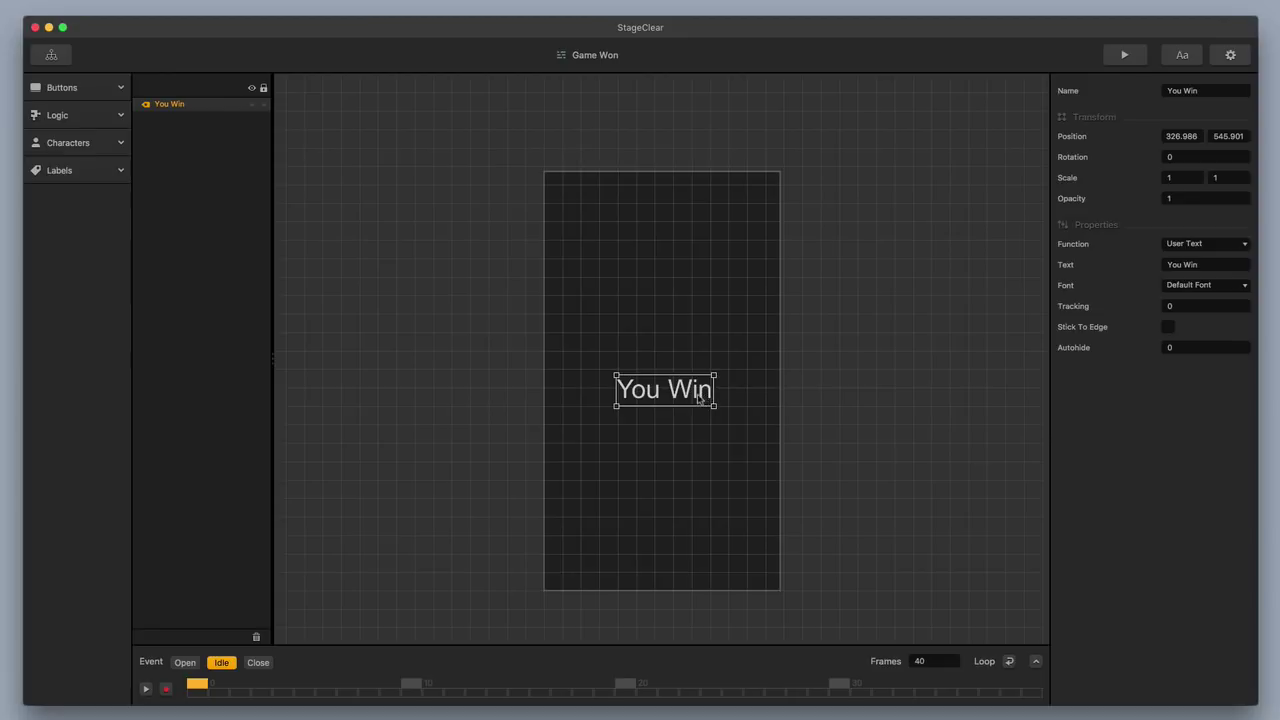
# Return to the Game Mind Map and open StageClear's World scene to view the level layout.
pyautogui.click(51, 54)
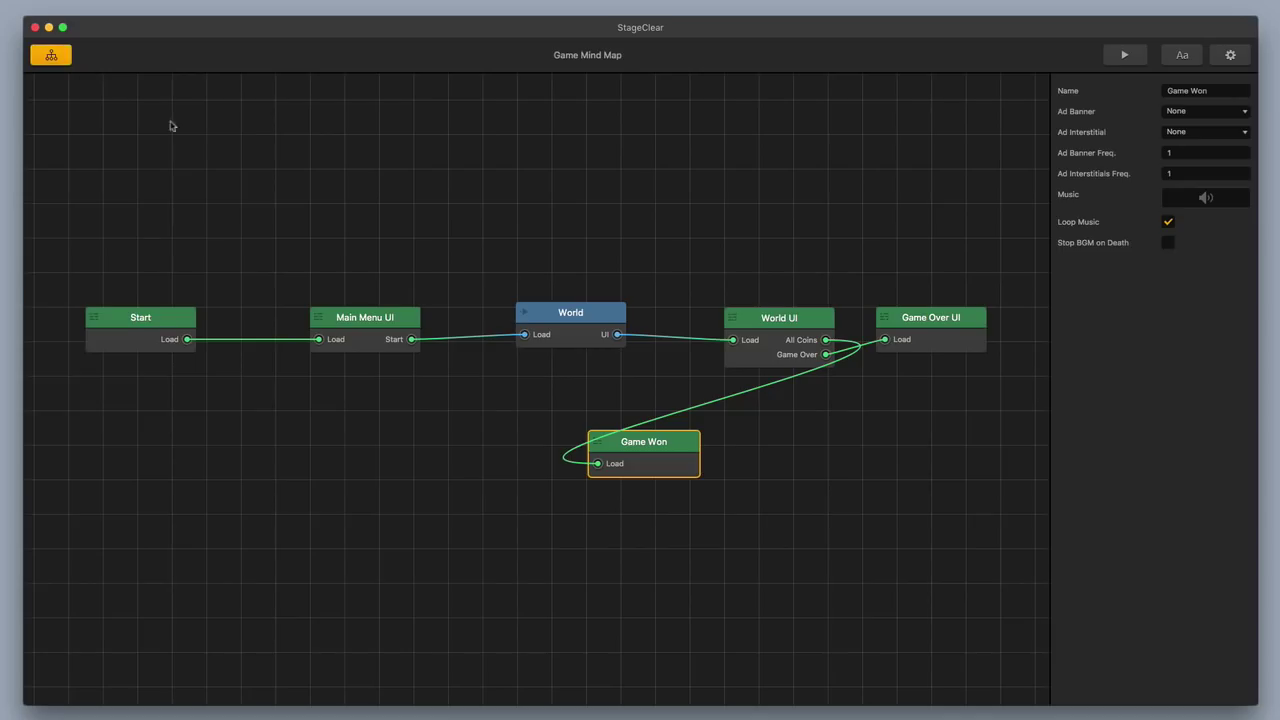
pyautogui.doubleClick(609, 315)
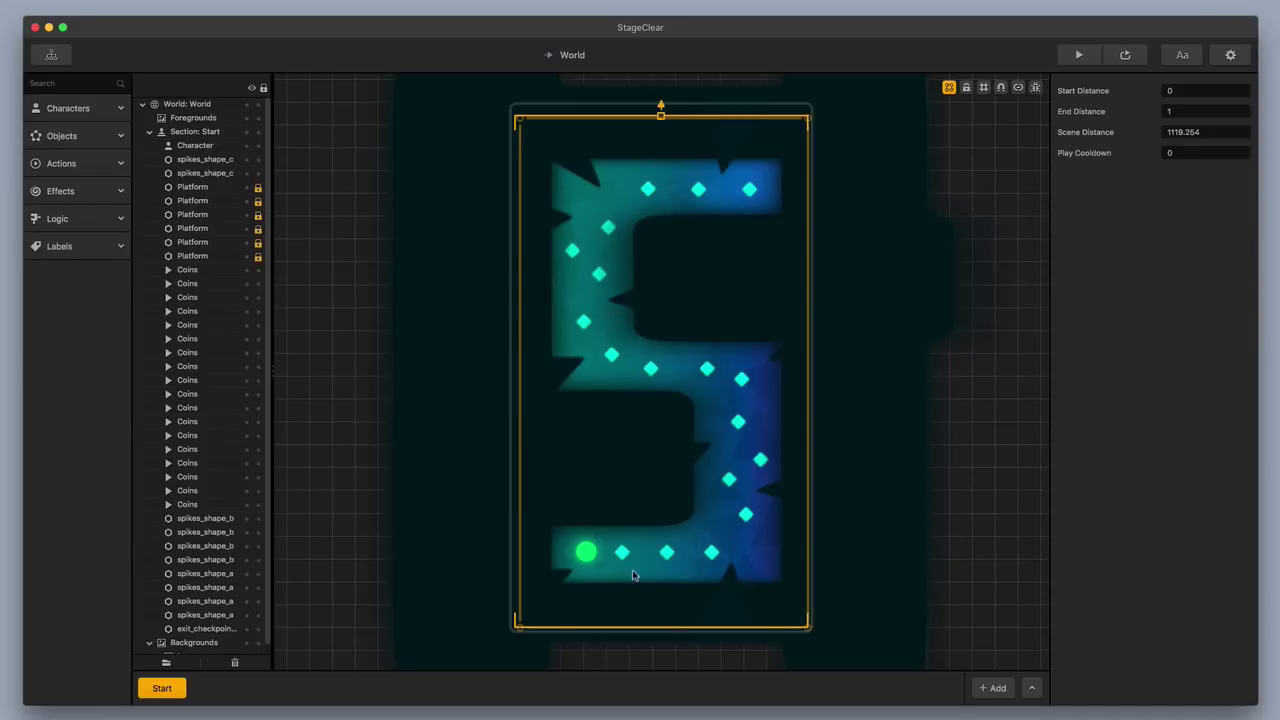